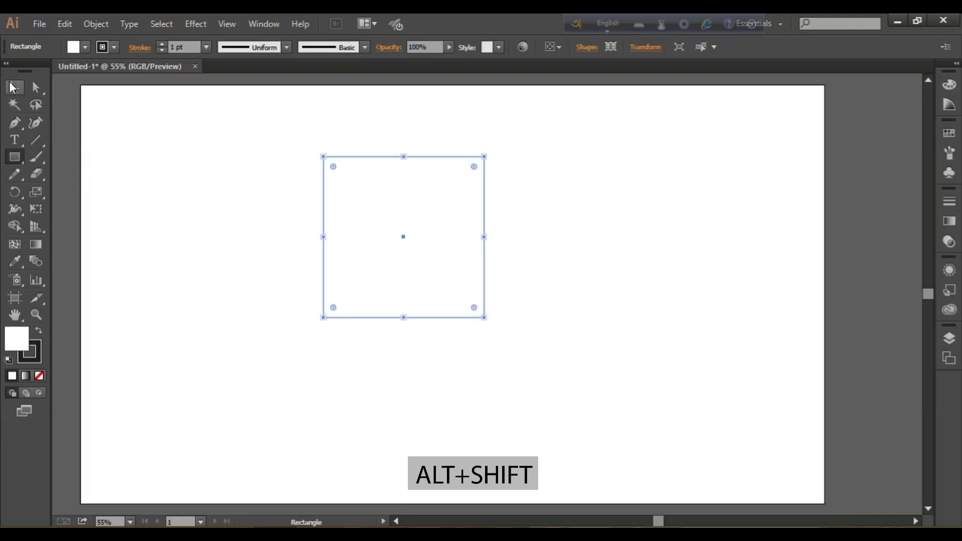
# - Move the square lower on the artboard and remove its stroke
pyautogui.click(14, 86)
pyautogui.moveTo(446, 199); pyautogui.dragTo(461, 277)
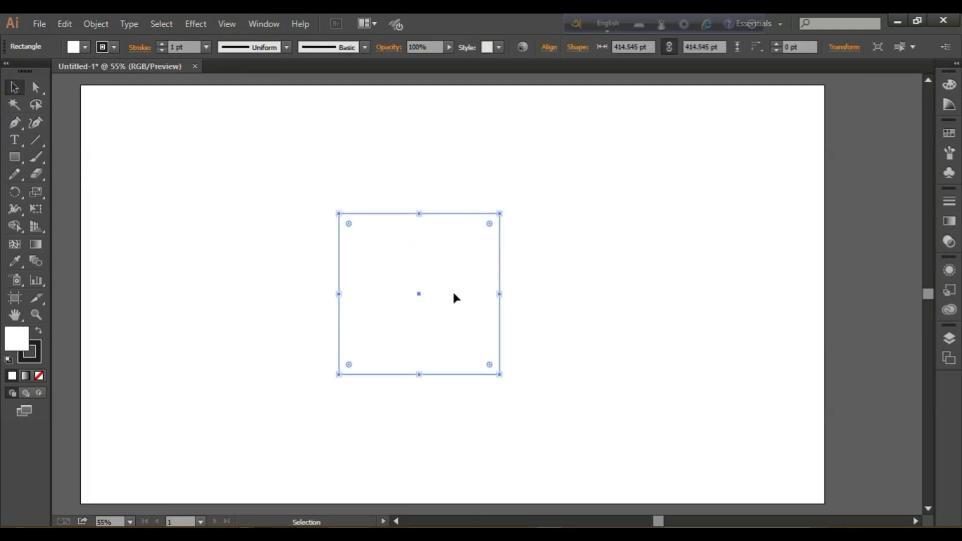
pyautogui.click(33, 350)
pyautogui.click(38, 375)
# - Fill the square with a white-to-black linear gradient and shift the white stop to about 56%
pyautogui.click(22, 351)
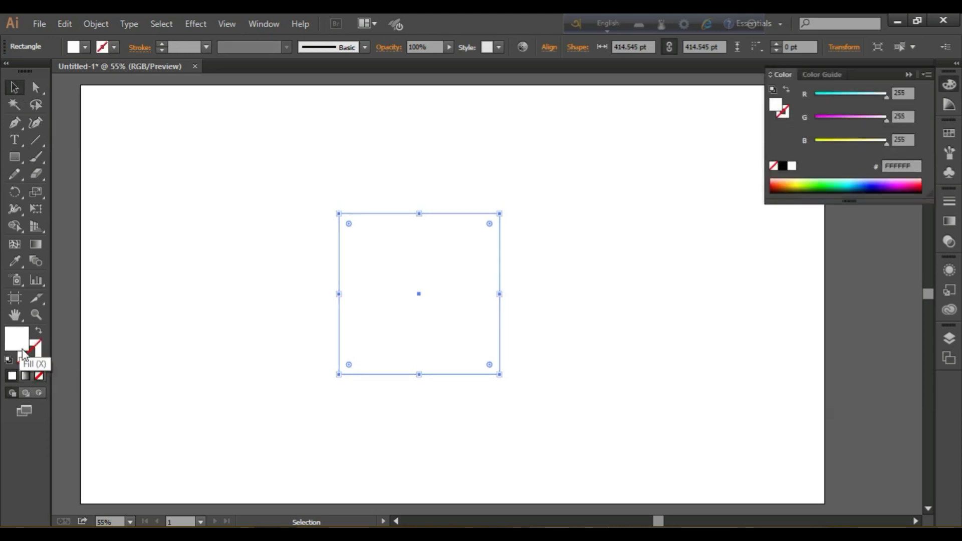
pyautogui.click(26, 375)
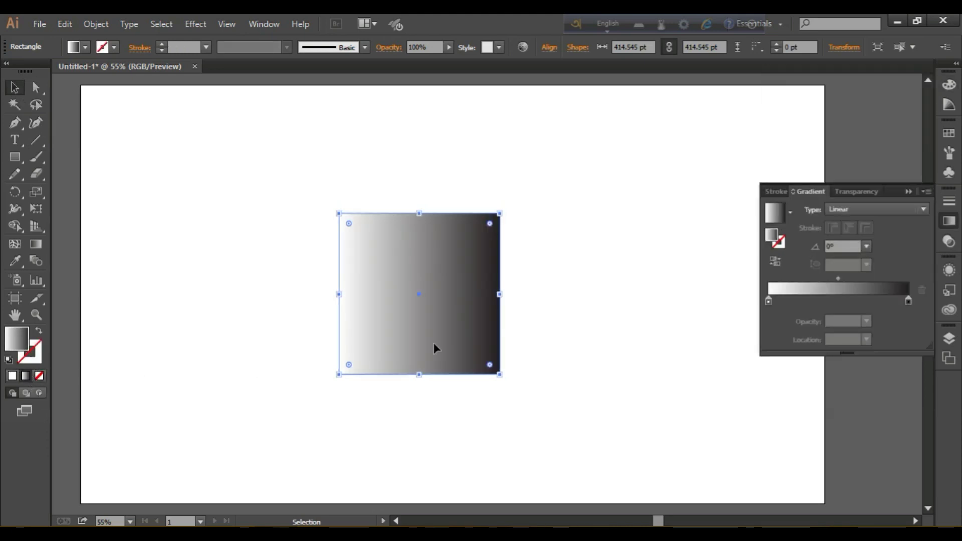
pyautogui.moveTo(768, 299); pyautogui.dragTo(847, 301)
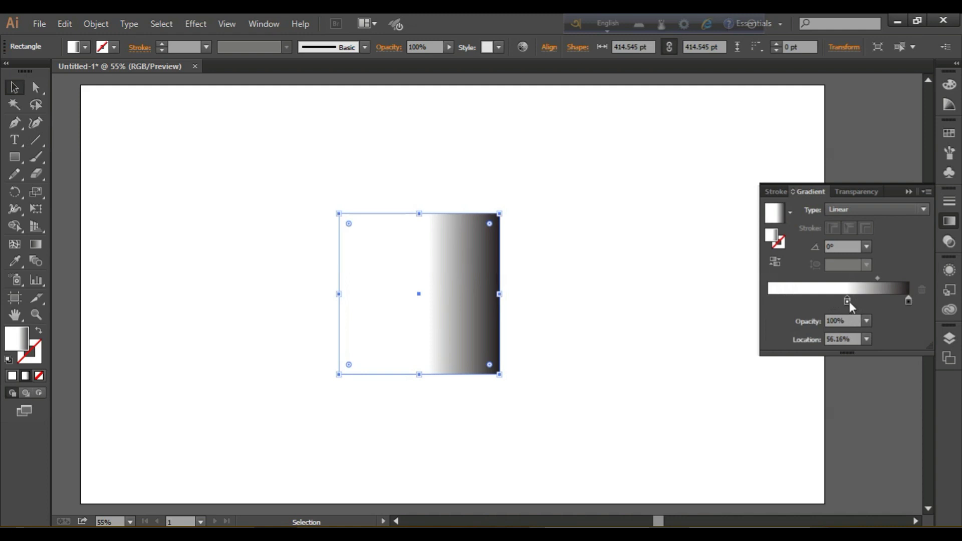
# - Change the white gradient stop to the dark red 470404
pyautogui.doubleClick(13, 342)
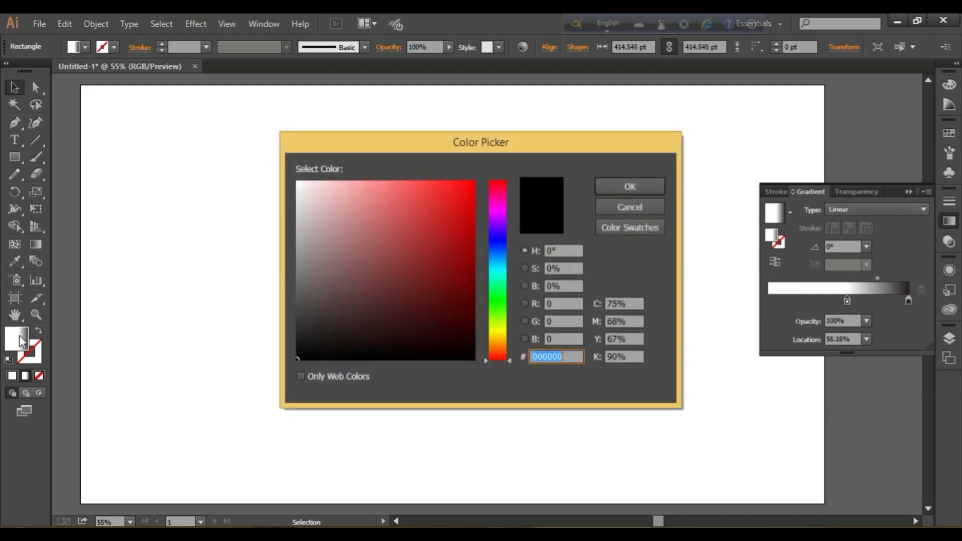
pyautogui.click(463, 309)
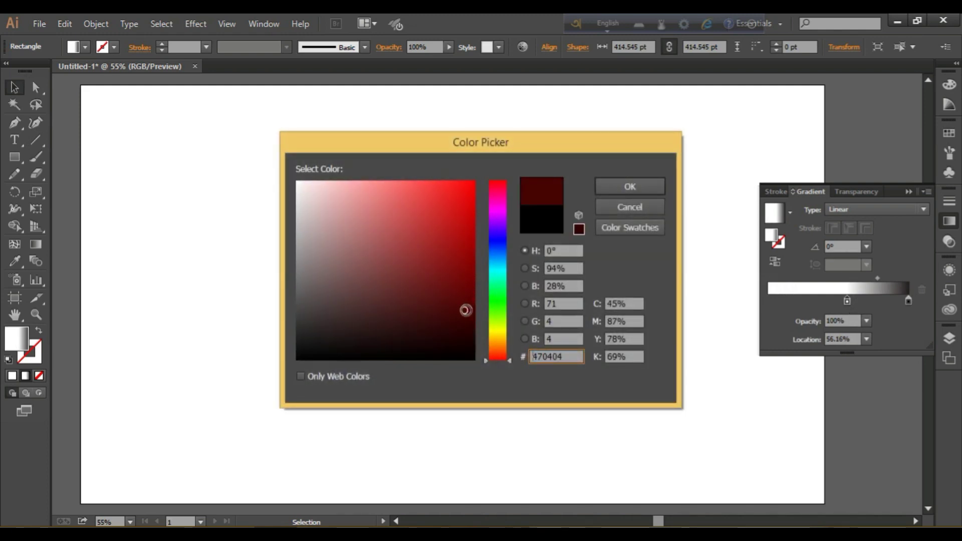
pyautogui.click(627, 188)
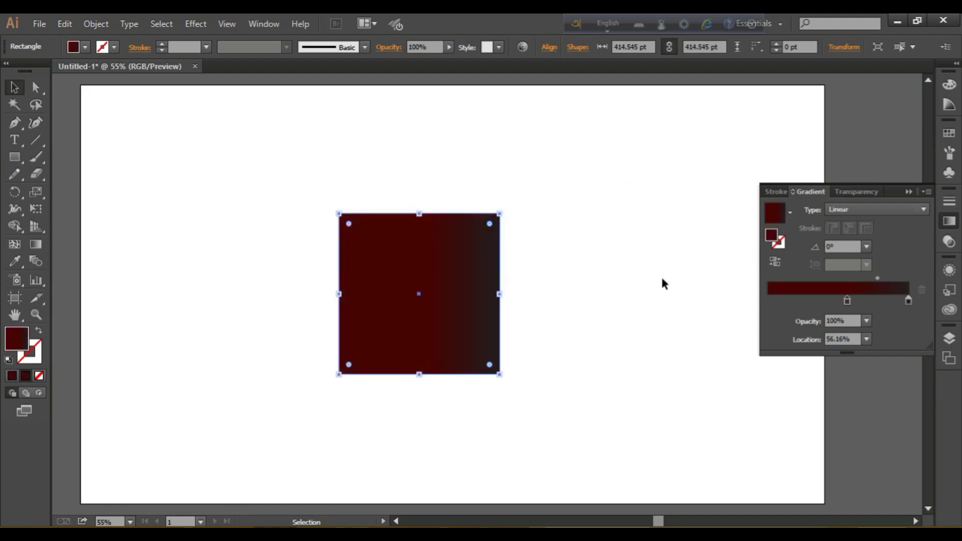
# - Add a black gradient stop at 0%, matching the one at the opposite end
pyautogui.click(908, 301)
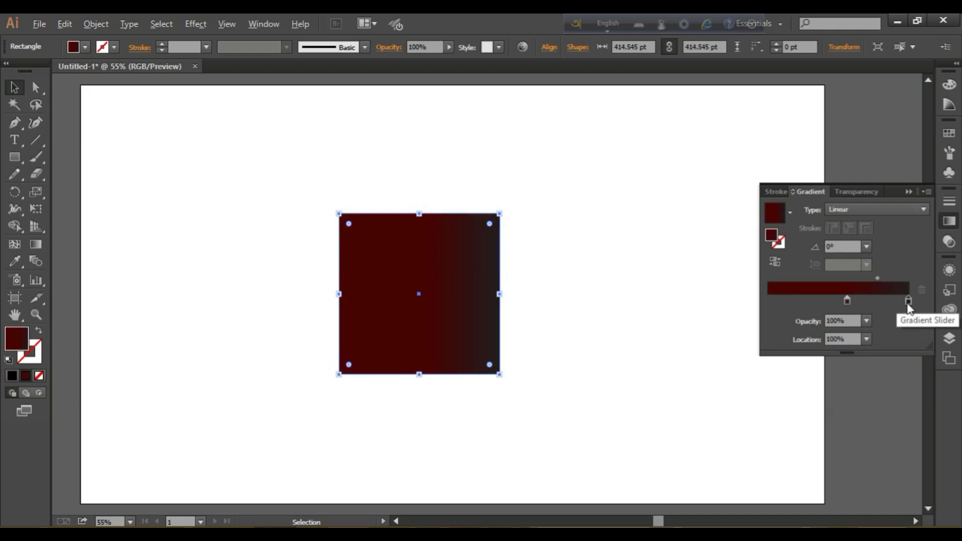
pyautogui.click(833, 314)
pyautogui.moveTo(783, 306); pyautogui.dragTo(762, 307)
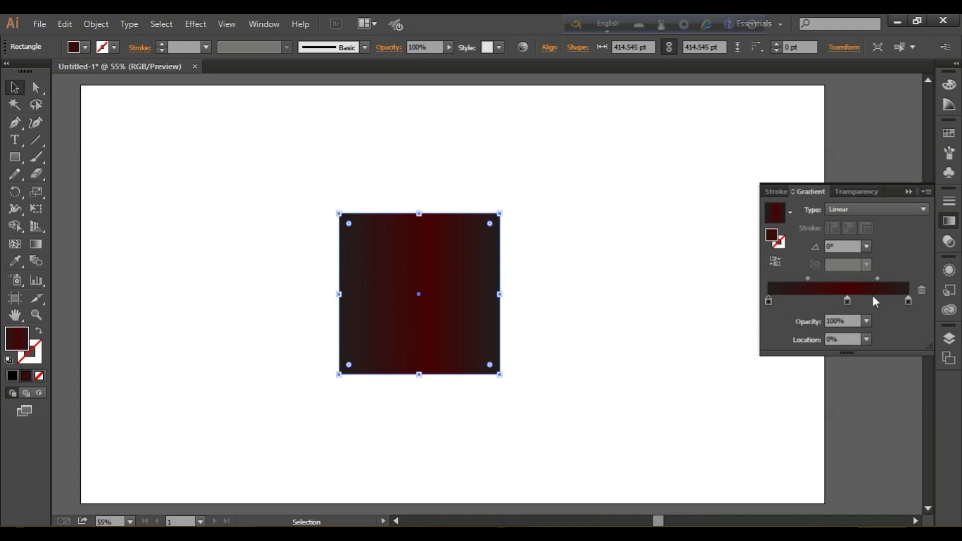
# - Redraw the gradient nearly horizontally across the square with the Gradient tool, extending slightly past both sides
pyautogui.click(36, 243)
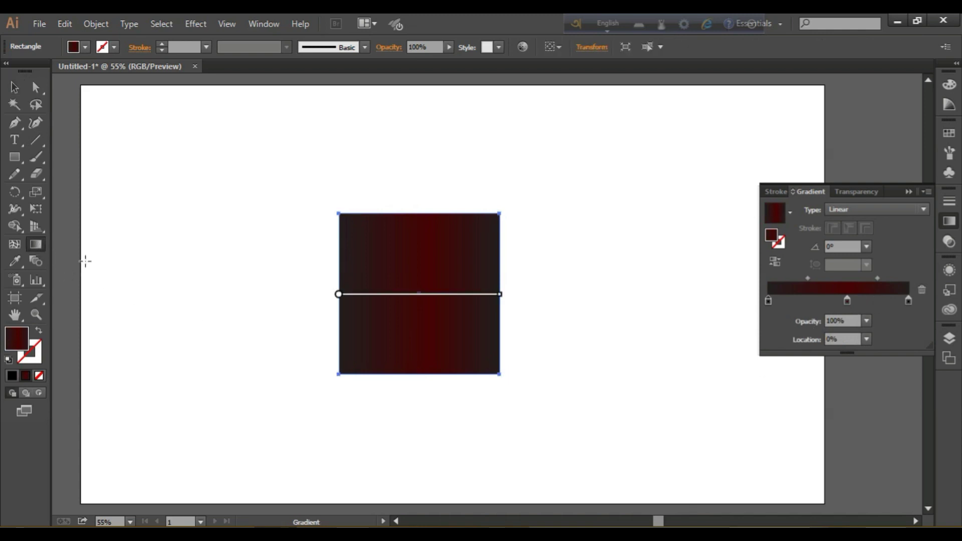
pyautogui.moveTo(321, 292); pyautogui.dragTo(531, 296)
pyautogui.click(14, 87)
pyautogui.click(208, 296)
pyautogui.click(425, 327)
# - Round the square's two lower corners to a radius of about 196 pt and move the shape slightly down
pyautogui.click(36, 87)
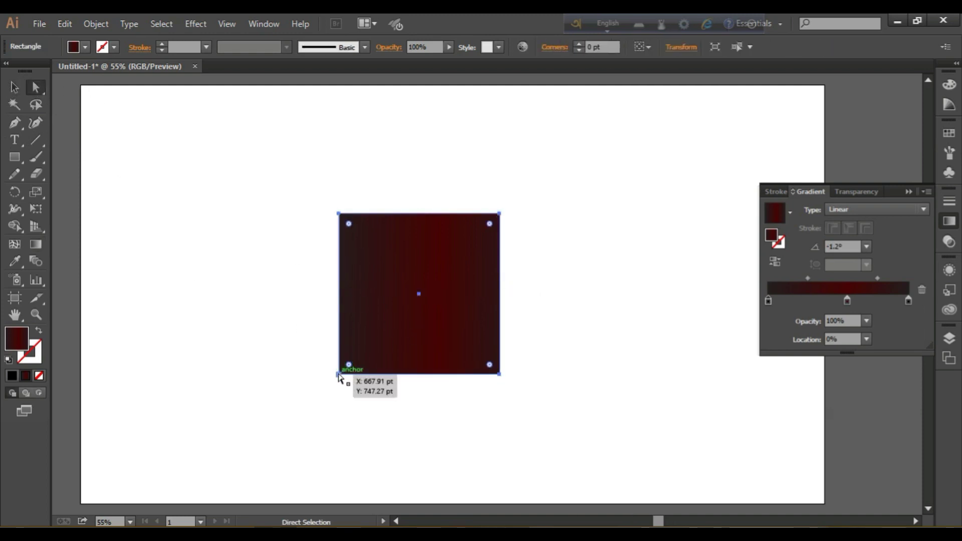
pyautogui.click(339, 374)
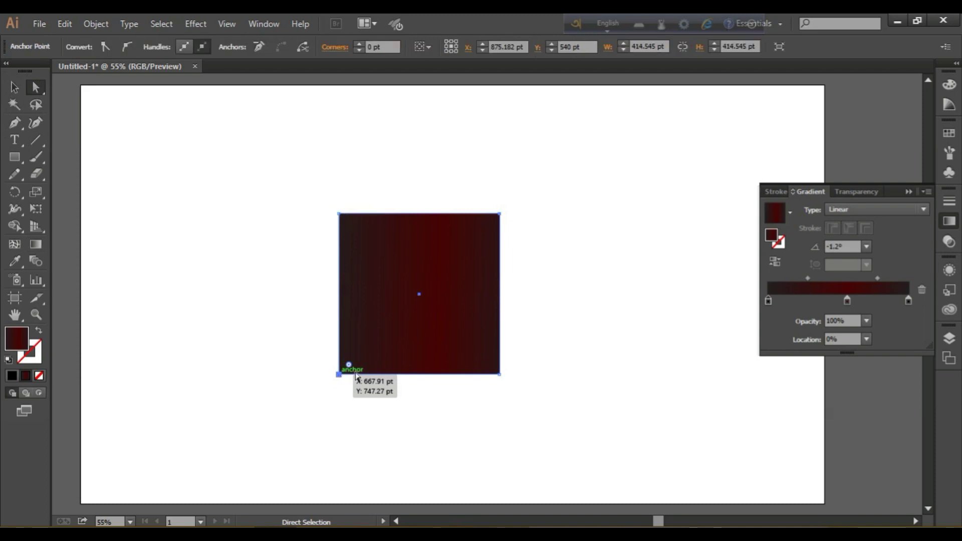
pyautogui.keyDown('shift'); pyautogui.click(499, 375); pyautogui.keyUp('shift')
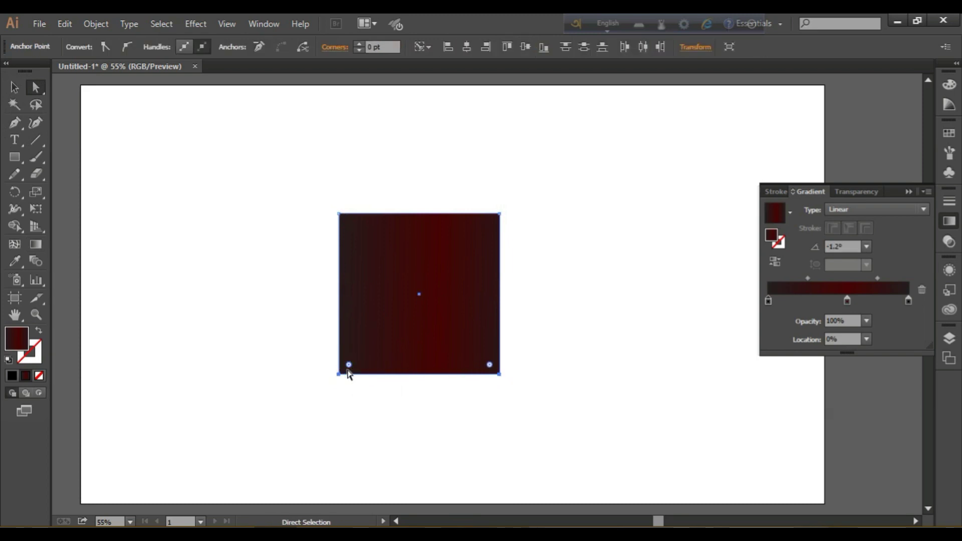
pyautogui.moveTo(349, 365); pyautogui.dragTo(395, 279)
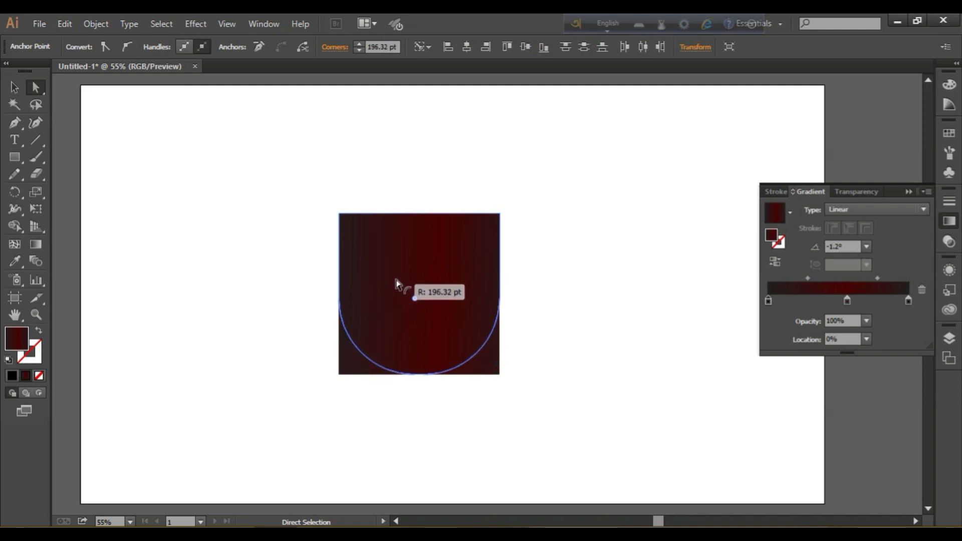
pyautogui.click(275, 366)
pyautogui.moveTo(466, 285); pyautogui.dragTo(462, 318)
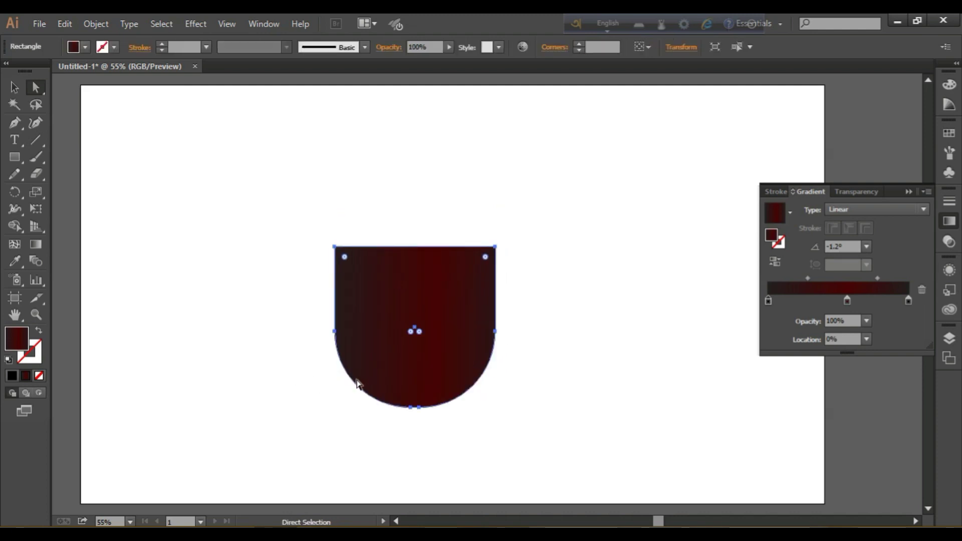
pyautogui.click(194, 245)
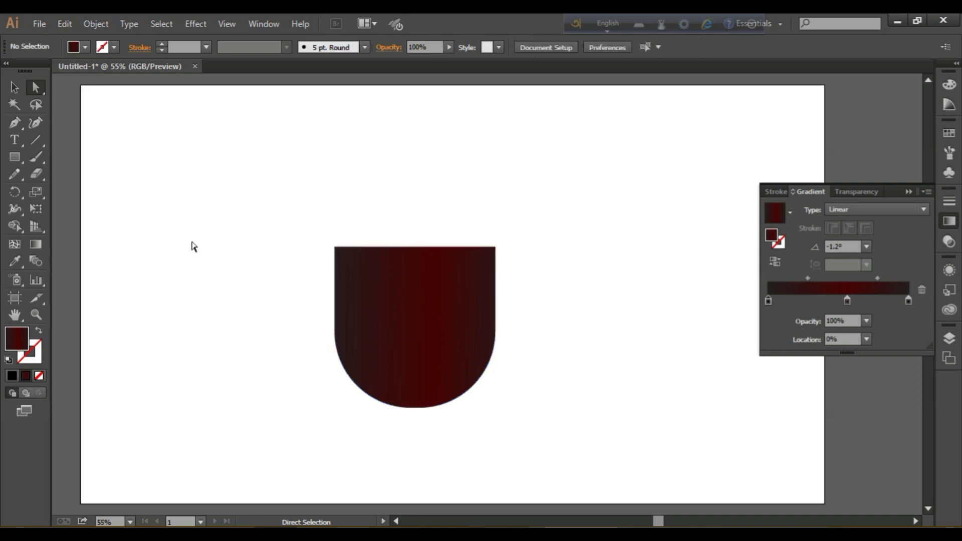
# - Draw a wide, flat ellipse over the cup shape's upper edge and centre both shapes horizontally
pyautogui.click(15, 158)
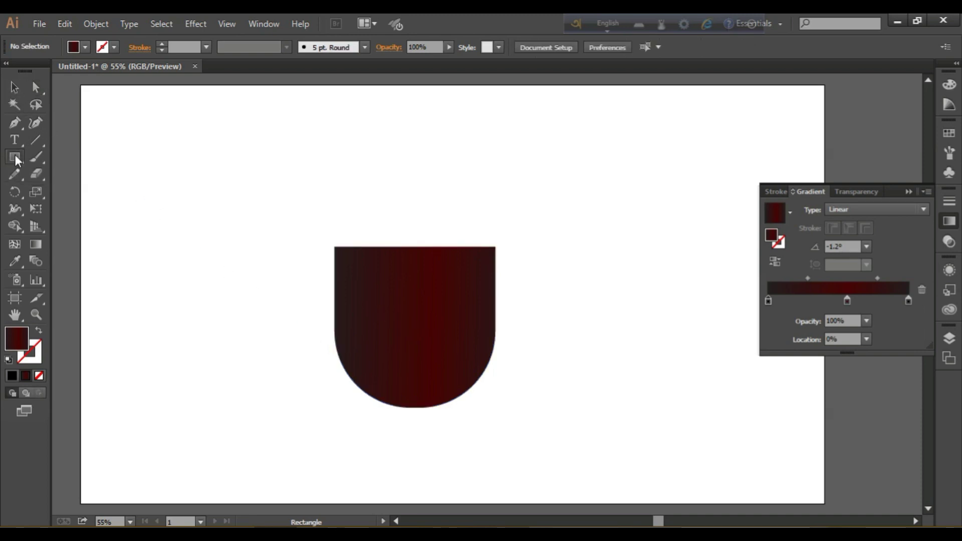
pyautogui.click(15, 158)
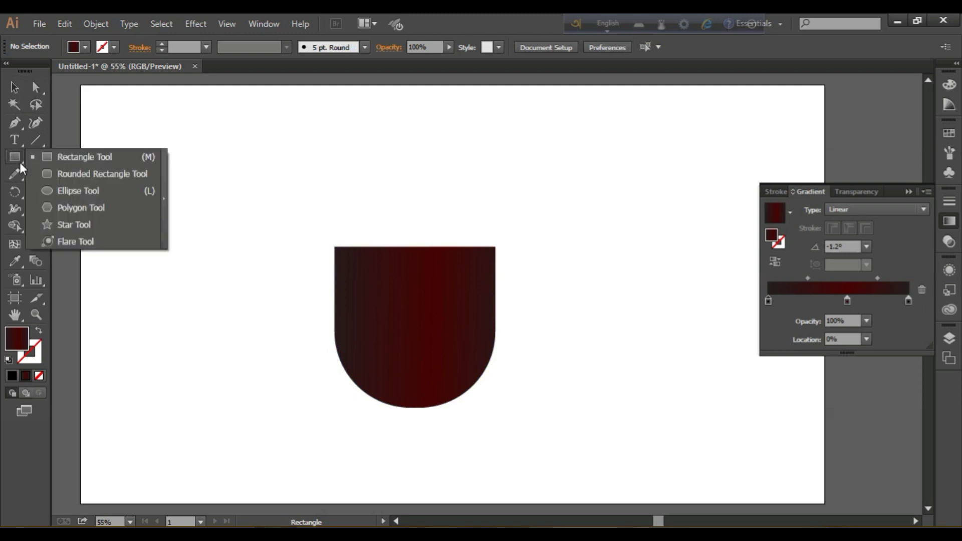
pyautogui.click(84, 191)
pyautogui.moveTo(315, 196); pyautogui.dragTo(550, 281)
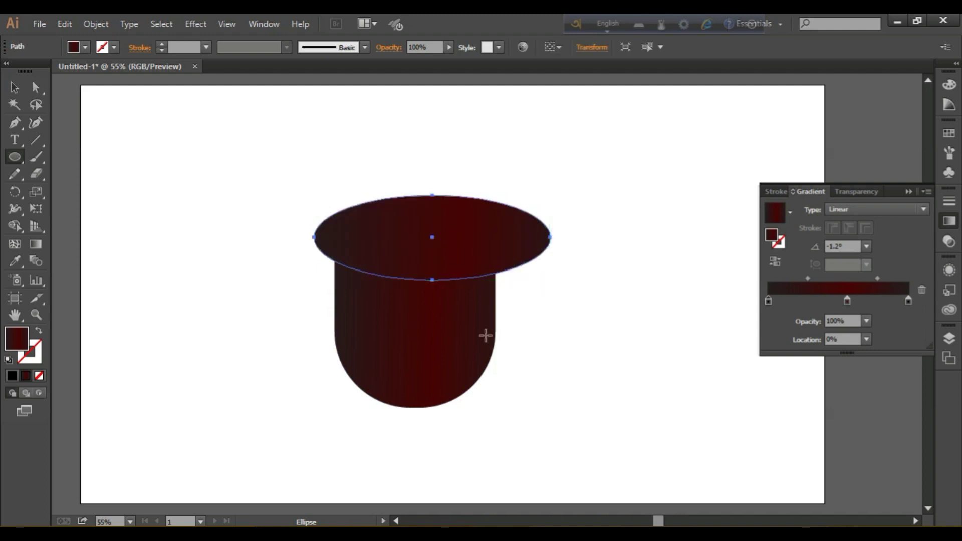
pyautogui.click(14, 87)
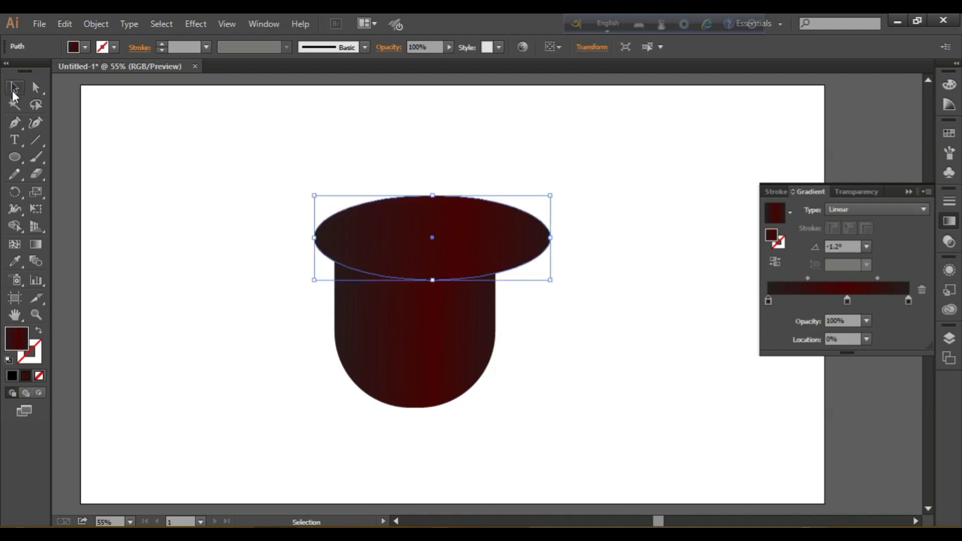
pyautogui.keyDown('shift'); pyautogui.click(393, 331); pyautogui.keyUp('shift')
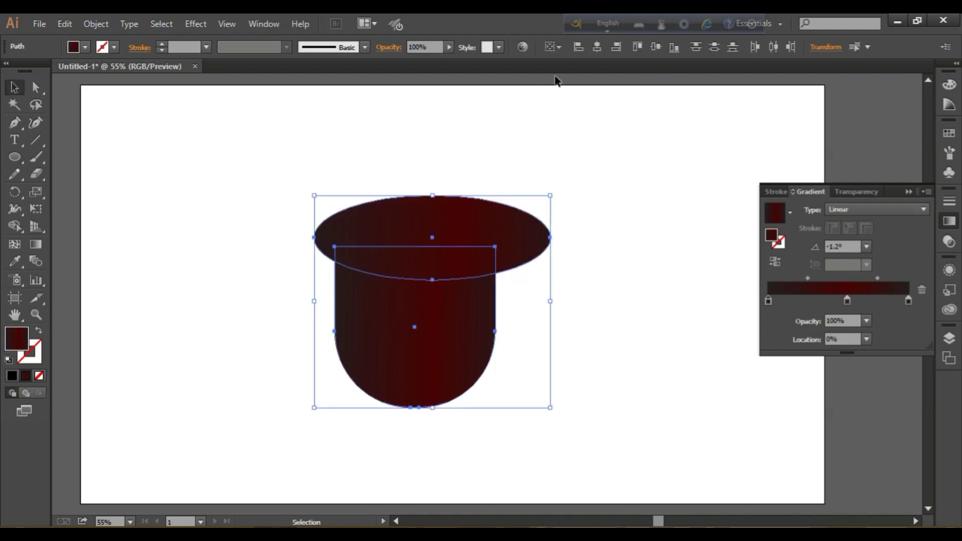
pyautogui.click(598, 47)
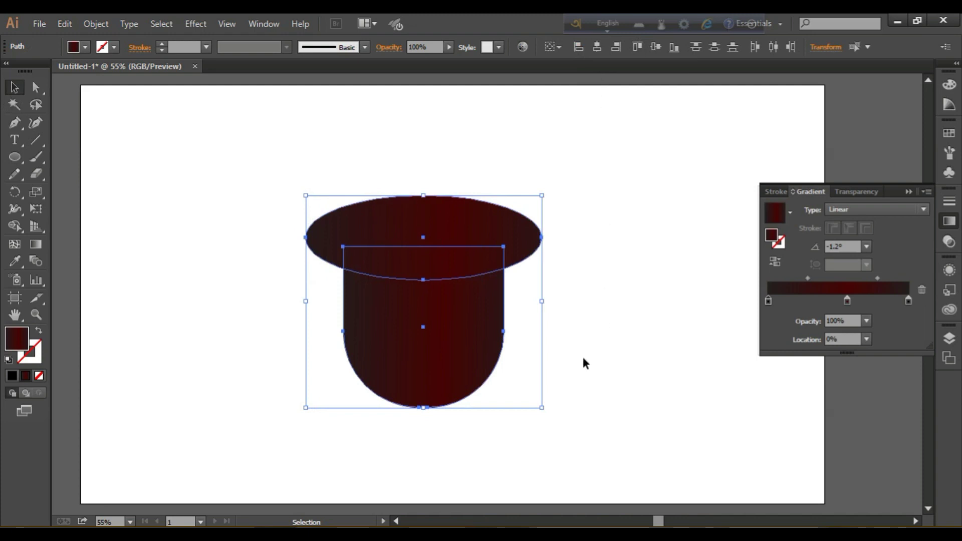
# - Cut the ellipse and its overlap away from the cup body with Shape Builder, leaving a concave upper edge
pyautogui.click(15, 227)
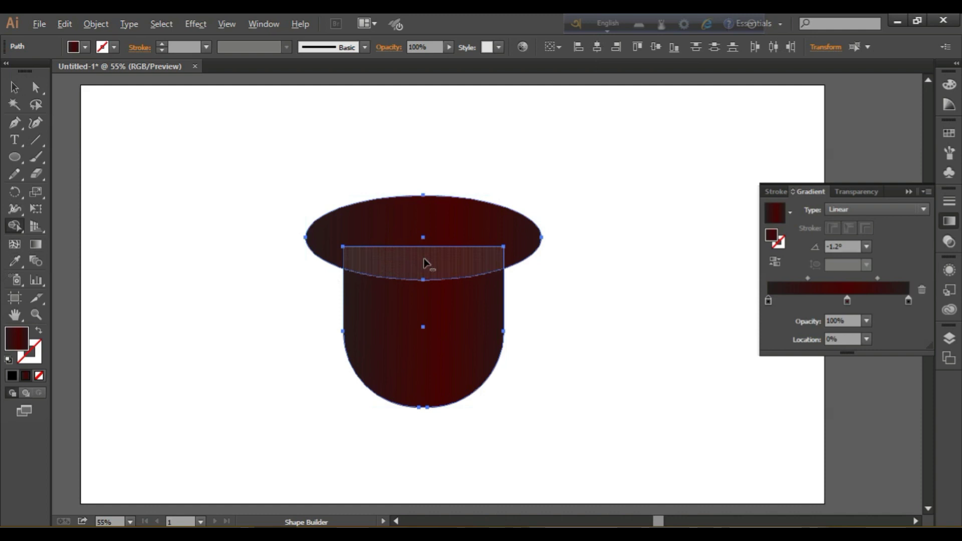
pyautogui.moveTo(423, 263)
pyautogui.mouseDown()
pyautogui.moveTo(426, 211)
pyautogui.moveTo(459, 251)
pyautogui.mouseUp()
pyautogui.click(14, 88)
pyautogui.click(266, 310)
# - Draw an upward-curving arc between the cup body's two upper corners with the Pen tool
pyautogui.press('l')
pyautogui.click(14, 122)
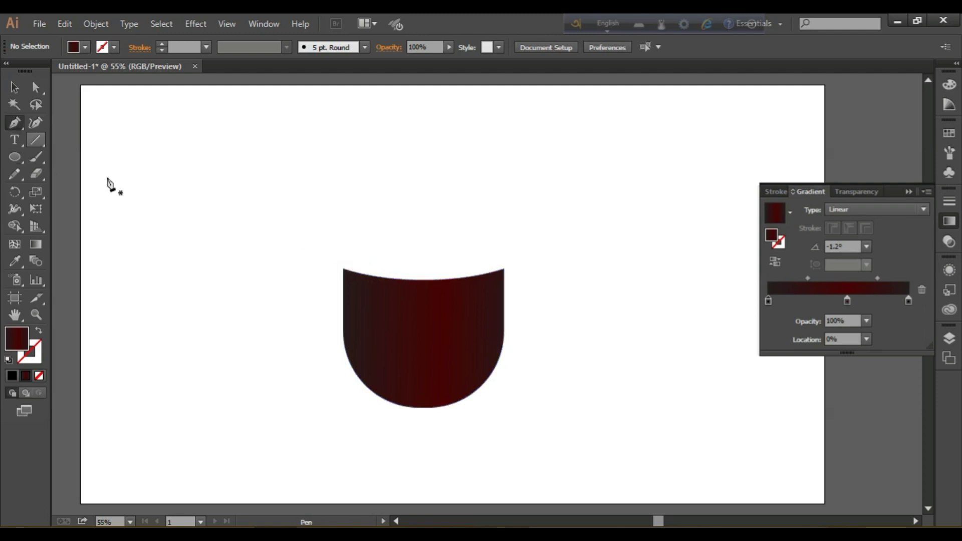
pyautogui.click(343, 269)
pyautogui.click(504, 269)
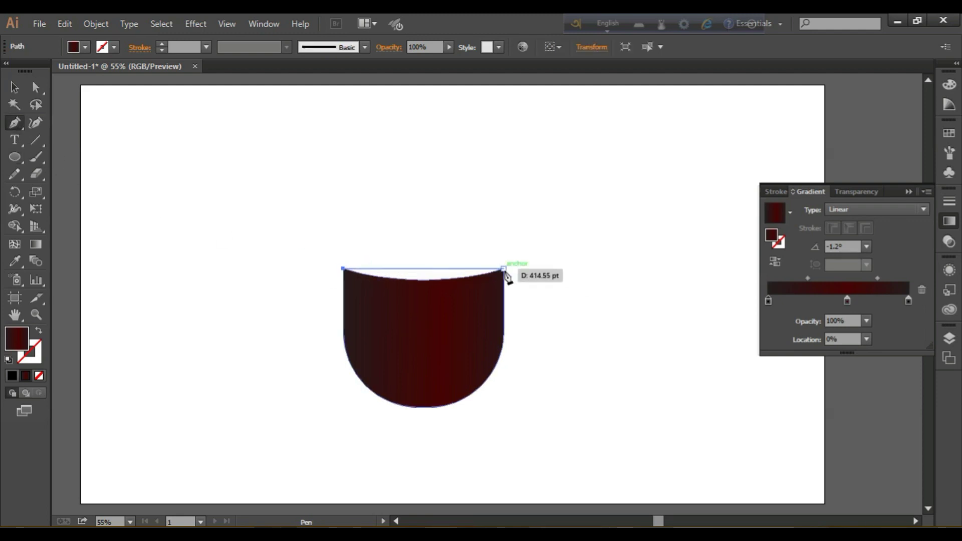
pyautogui.moveTo(506, 273); pyautogui.dragTo(588, 296)
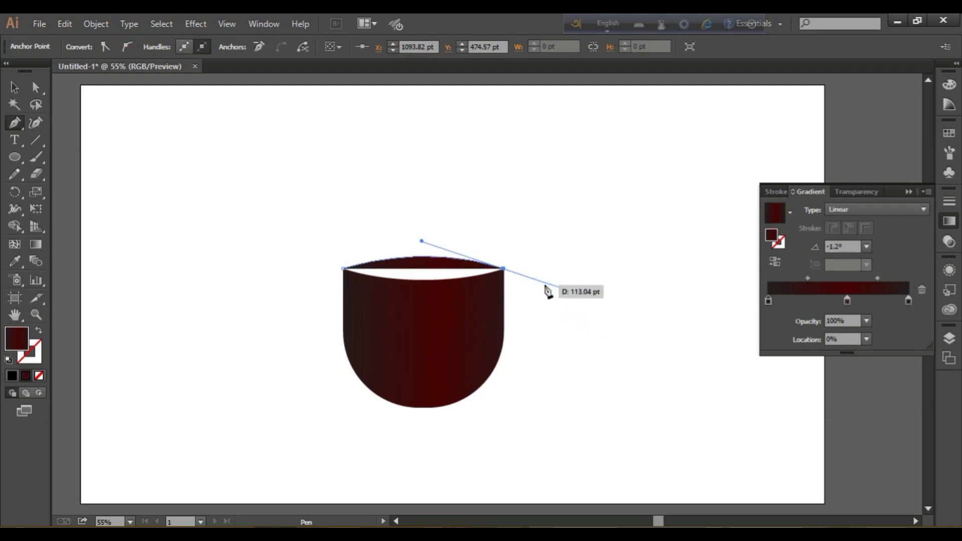
# - Merge the white gap with the arc above it into one lens-shaped cup opening using Shape Builder
pyautogui.click(17, 88)
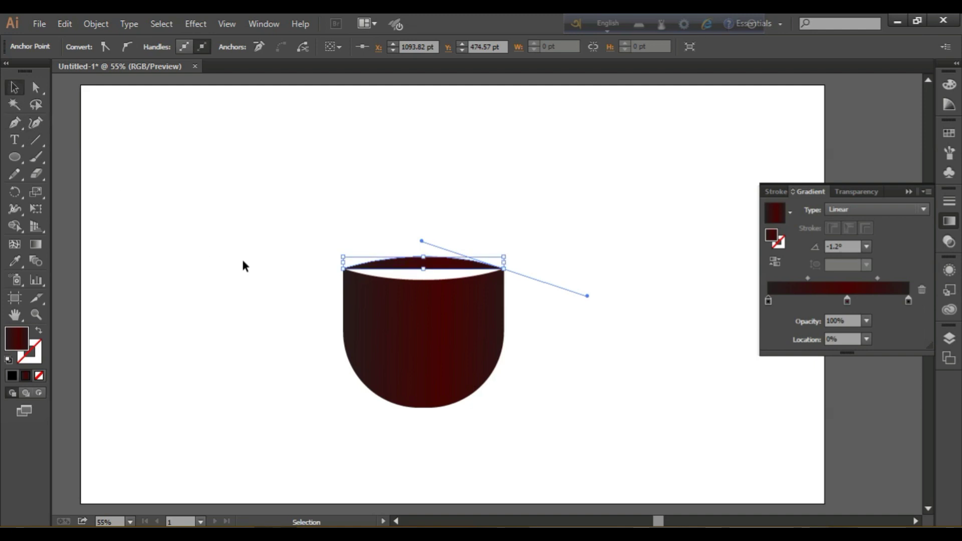
pyautogui.click(435, 354)
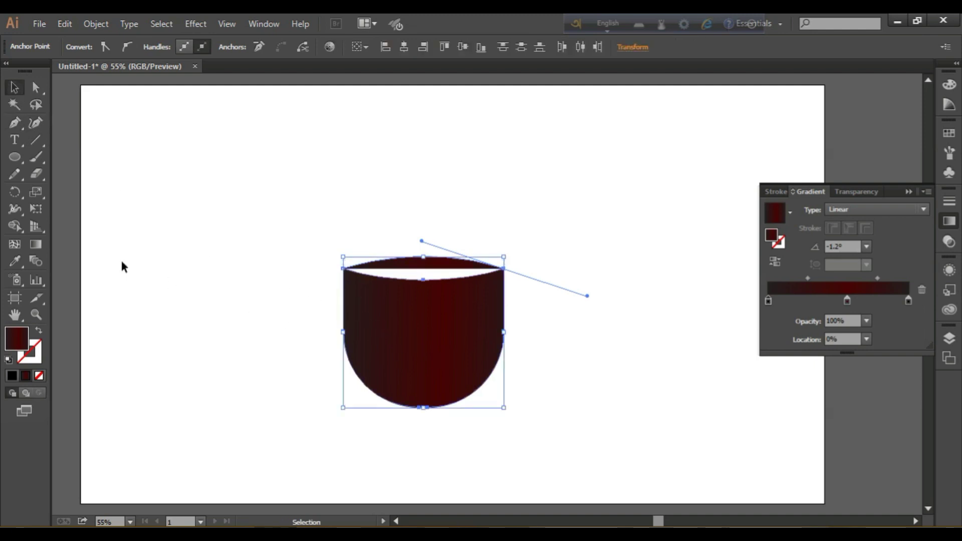
pyautogui.click(20, 225)
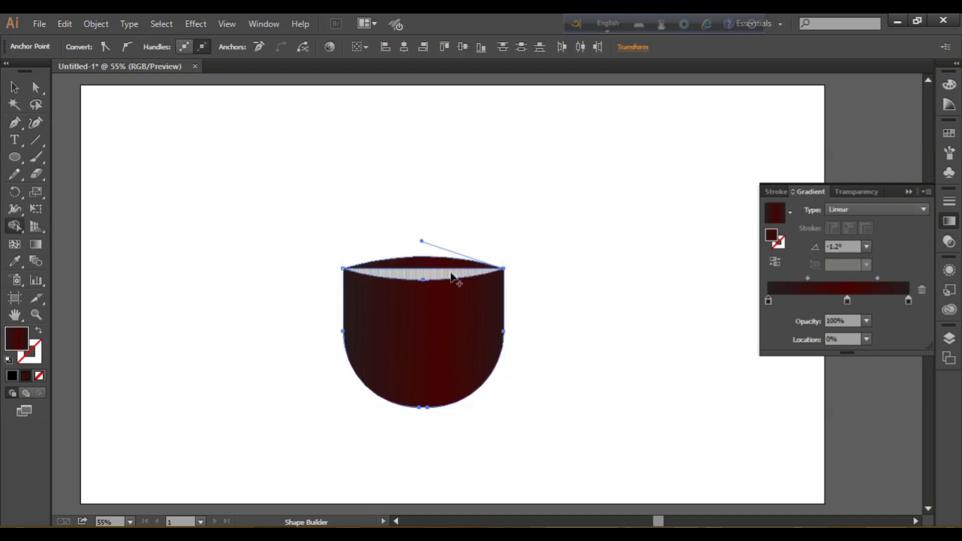
pyautogui.moveTo(443, 279)
pyautogui.mouseDown()
pyautogui.moveTo(443, 265)
pyautogui.moveTo(506, 294)
pyautogui.mouseUp()
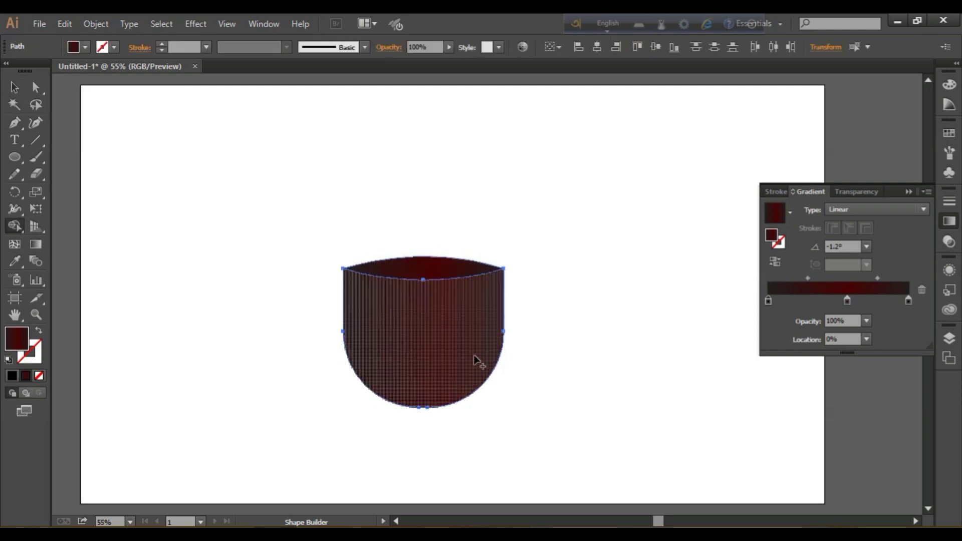
pyautogui.press('v')
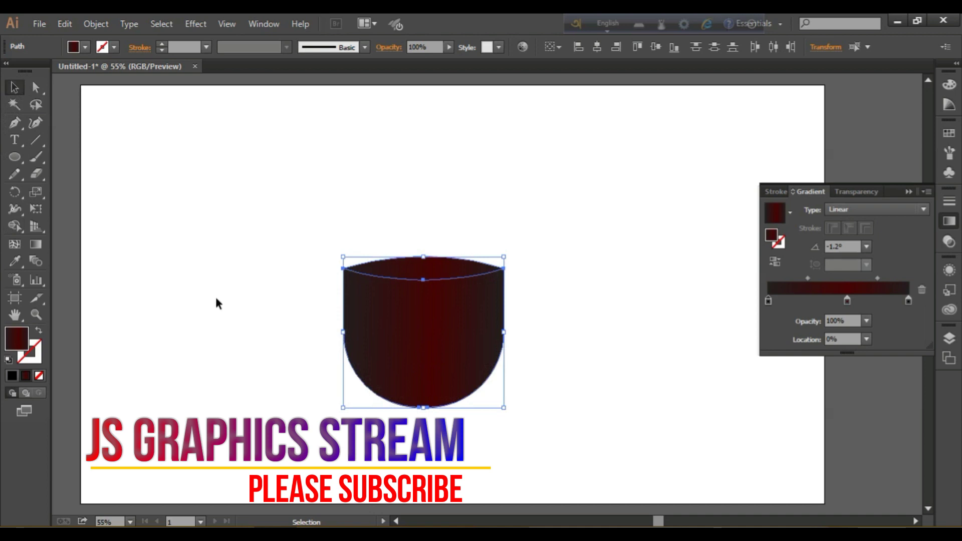
pyautogui.click(217, 301)
# - Apply the dark red linear gradient to the cup opening's stroke and make its fill active
pyautogui.click(445, 266)
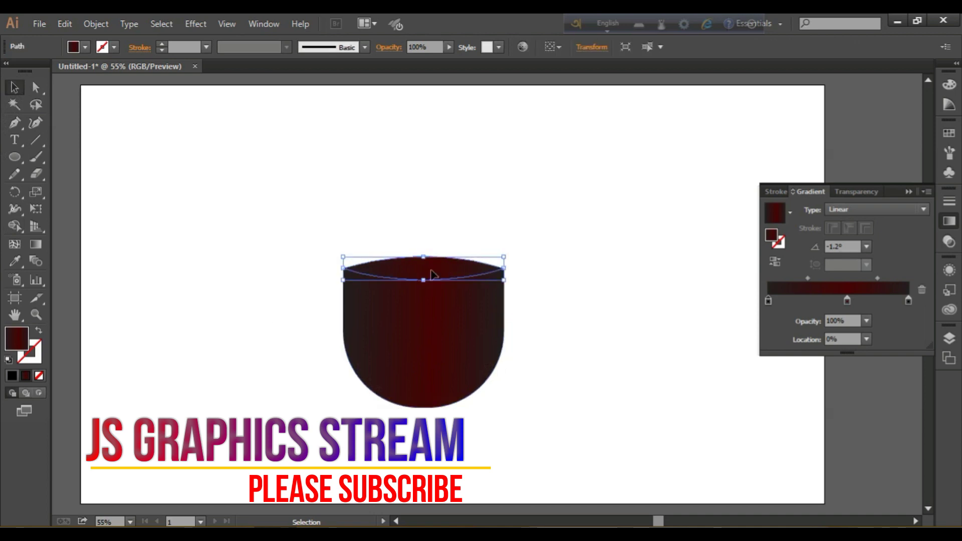
pyautogui.click(29, 354)
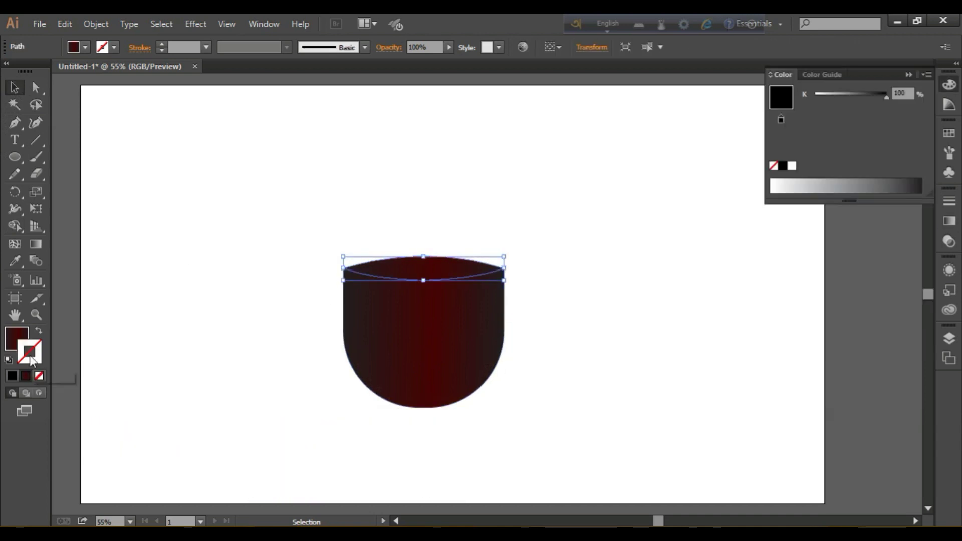
pyautogui.click(29, 375)
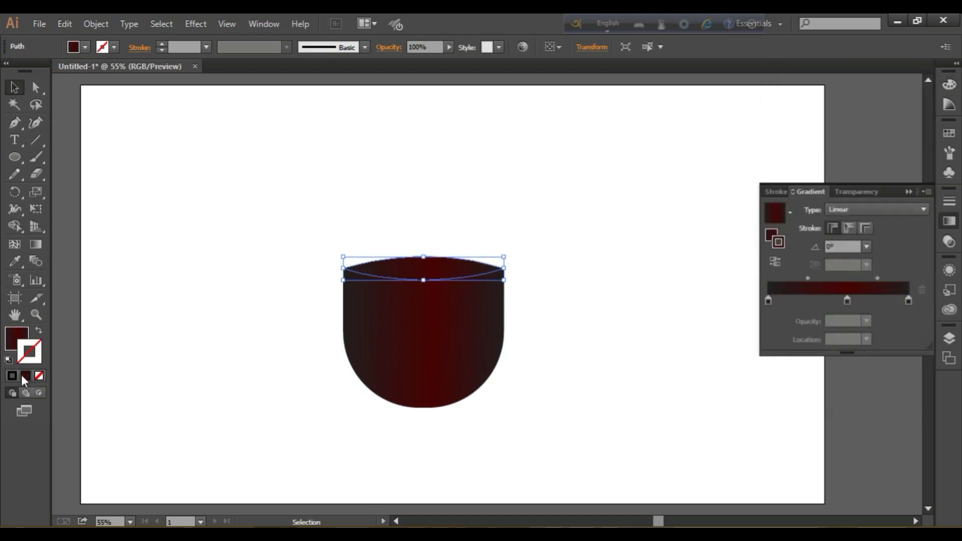
pyautogui.click(23, 329)
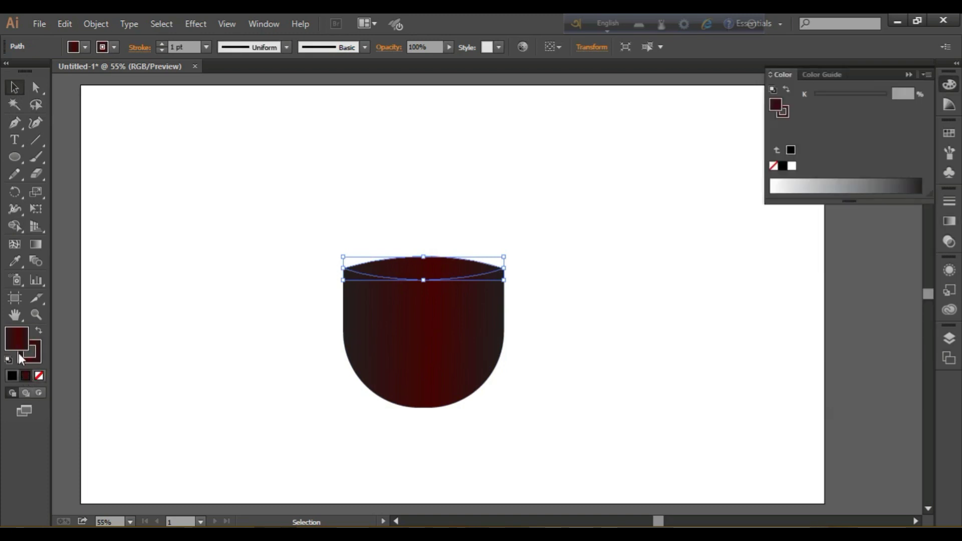
# - Replace the cup opening's gradient fill with the near-white color FFFDFD
pyautogui.click(39, 377)
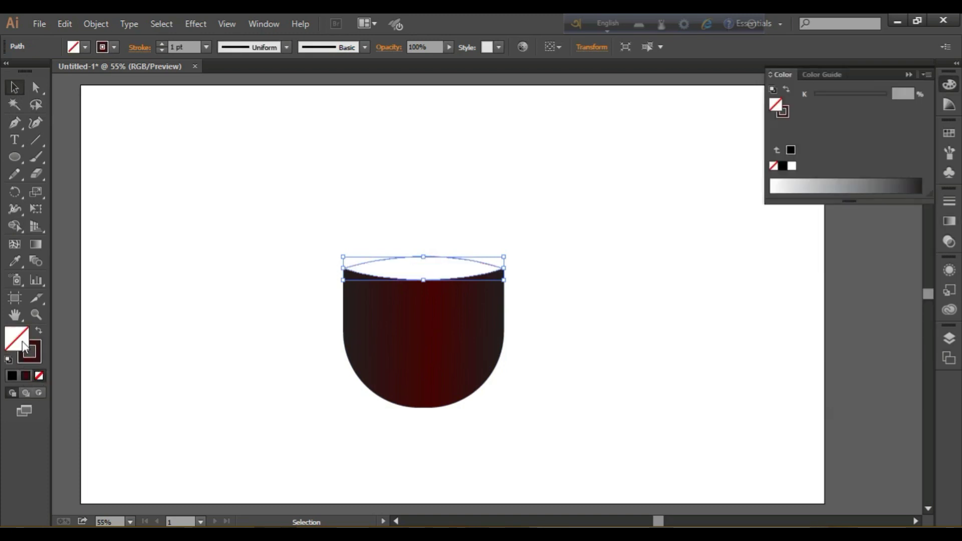
pyautogui.doubleClick(22, 341)
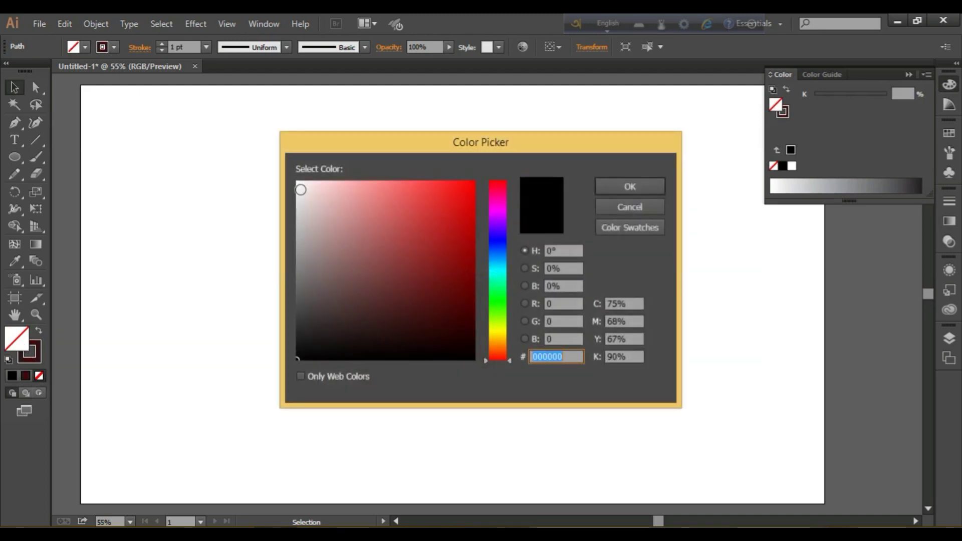
pyautogui.click(298, 182)
pyautogui.click(630, 187)
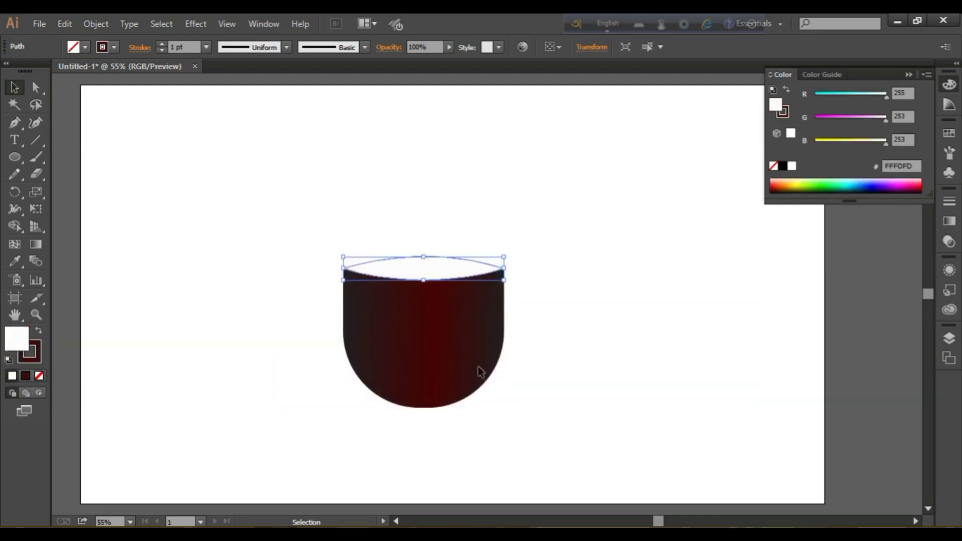
pyautogui.click(247, 345)
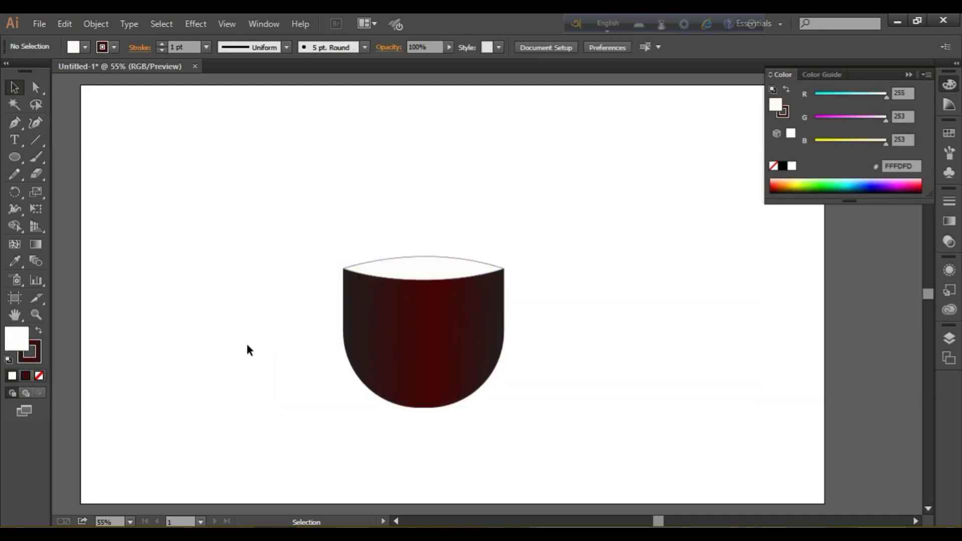
# - Thicken the cup opening's gradient outline to a 7 pt stroke
pyautogui.click(399, 262)
pyautogui.click(32, 356)
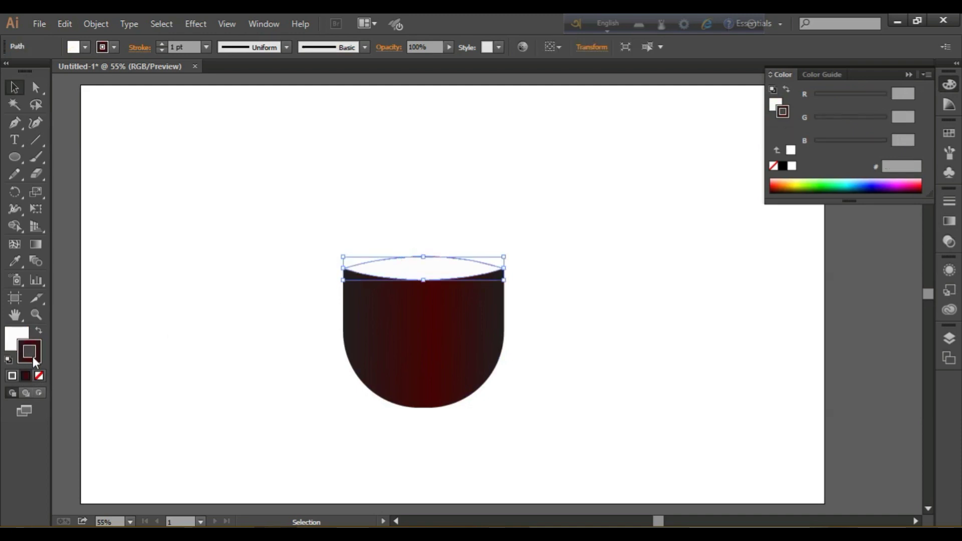
pyautogui.click(206, 45)
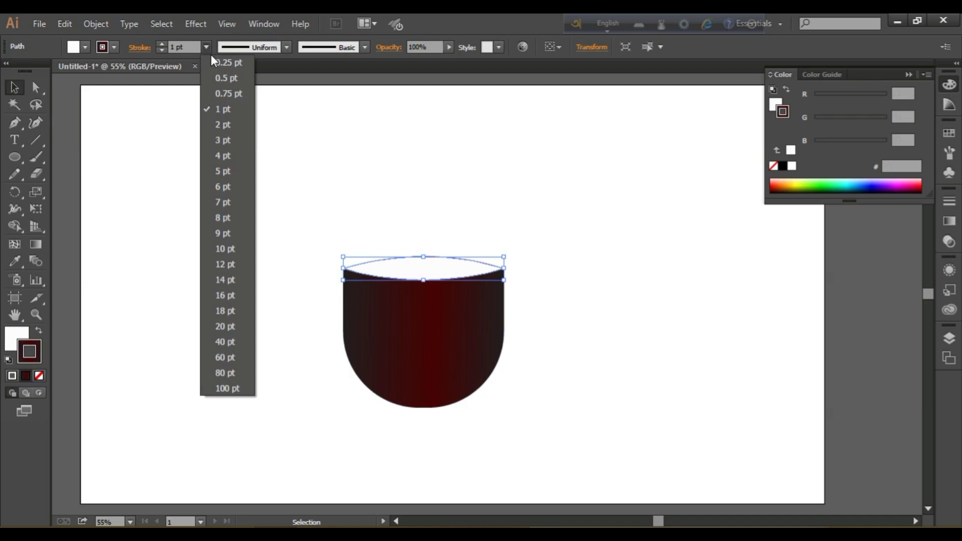
pyautogui.click(222, 172)
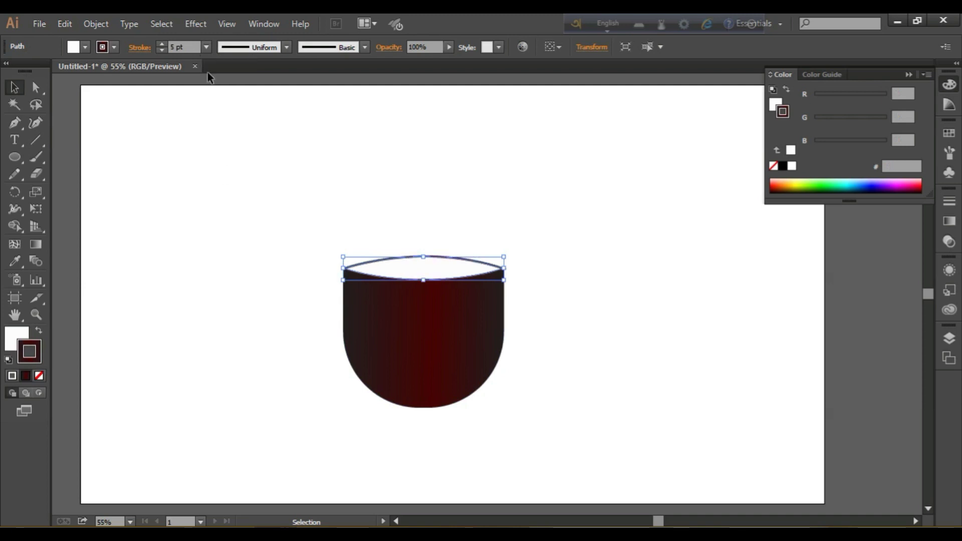
pyautogui.click(206, 47)
pyautogui.click(224, 202)
pyautogui.click(209, 288)
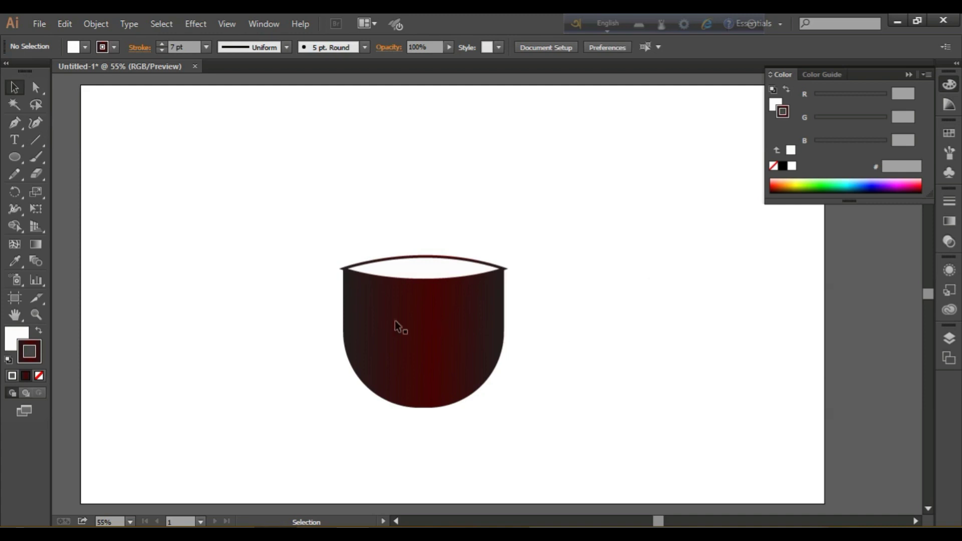
# - Widen the cup body symmetrically about its center until its sides meet the outer tips of the rim
pyautogui.click(431, 344)
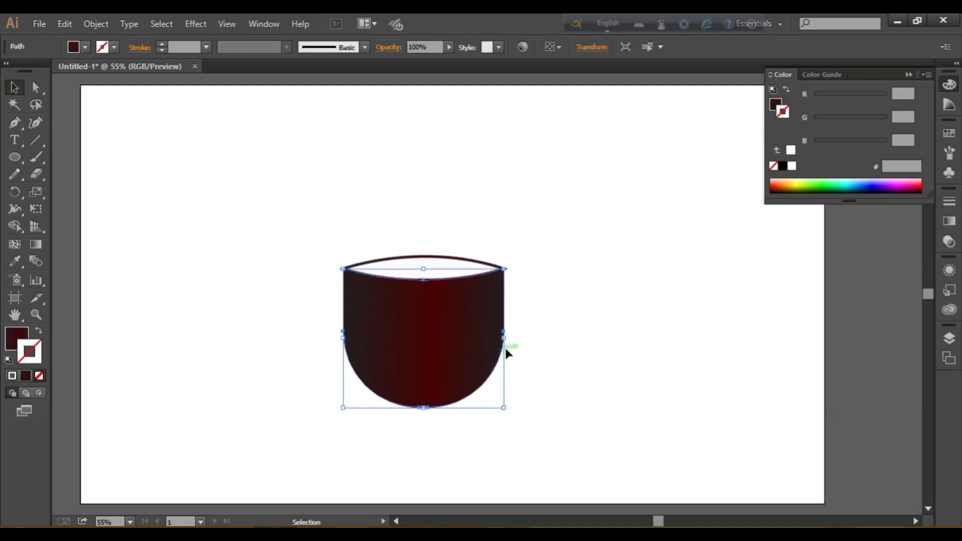
pyautogui.press('alt')
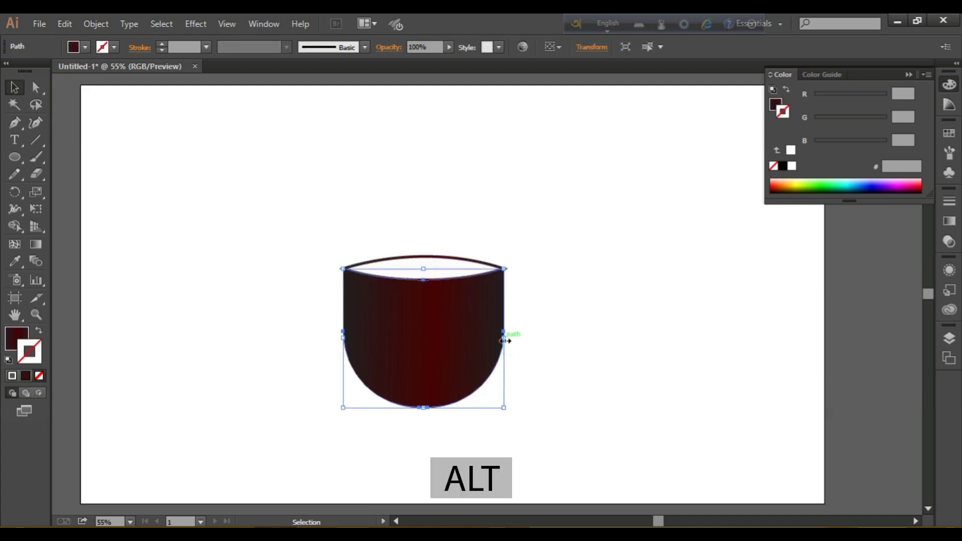
pyautogui.moveTo(505, 340); pyautogui.dragTo(572, 344)
pyautogui.click(626, 347)
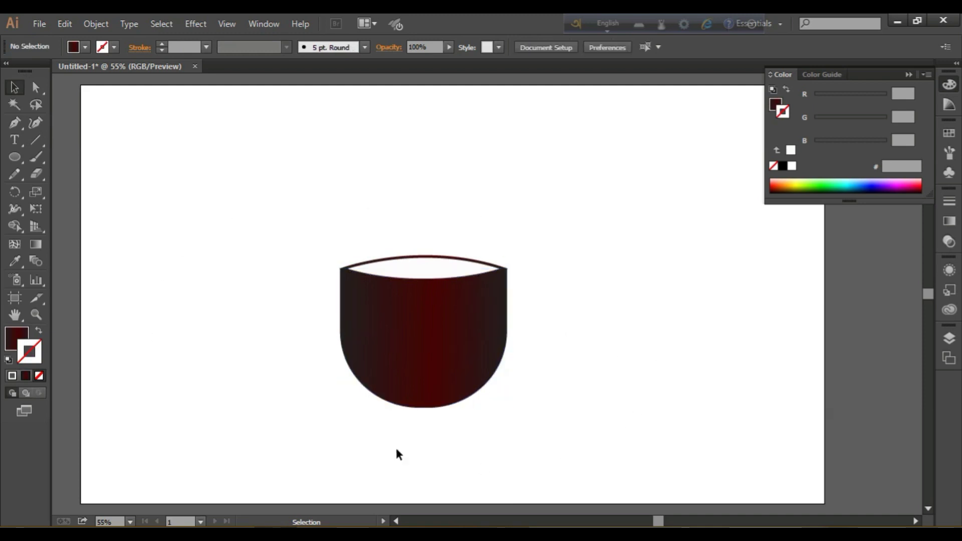
# - Group the cup body and its opening into one object
pyautogui.click(449, 351)
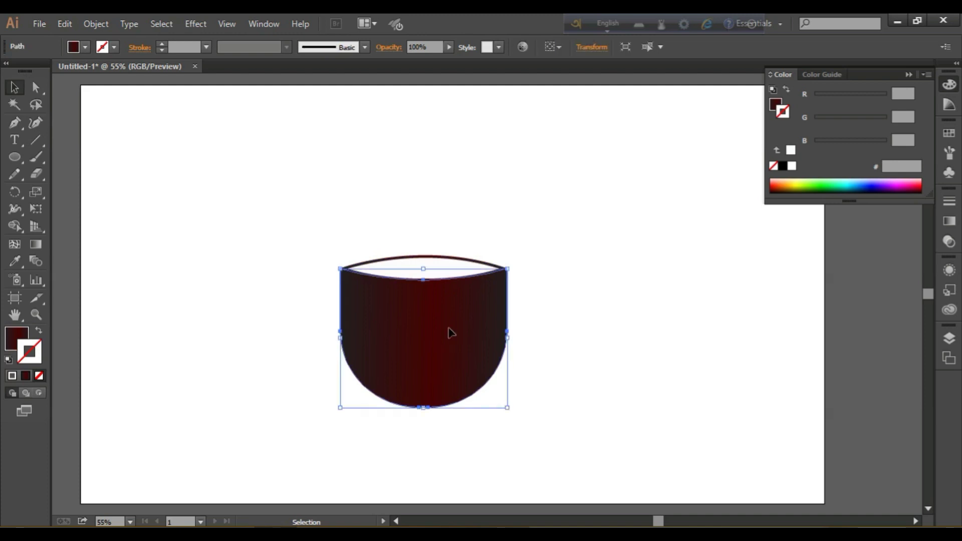
pyautogui.keyDown('shift'); pyautogui.click(446, 264); pyautogui.keyUp('shift')
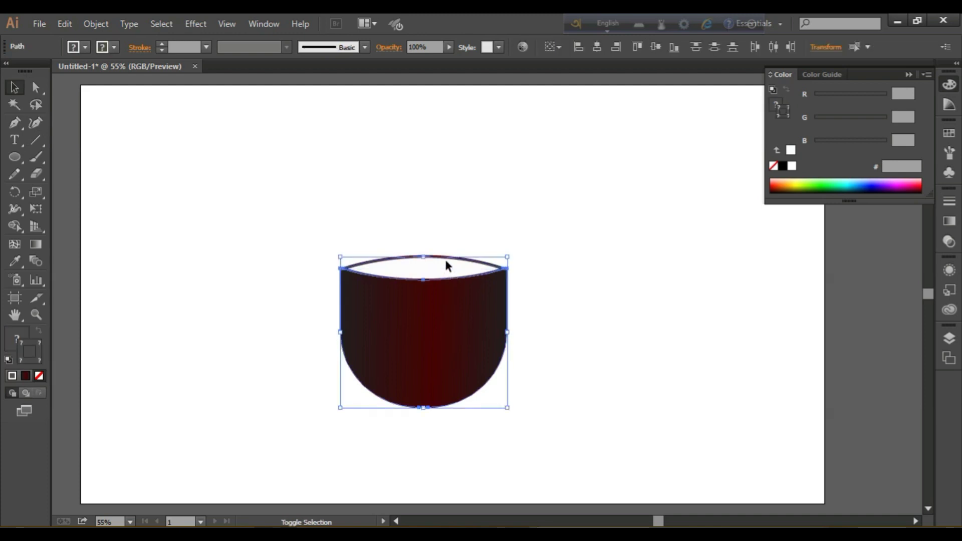
pyautogui.rightClick(447, 326)
pyautogui.click(493, 179)
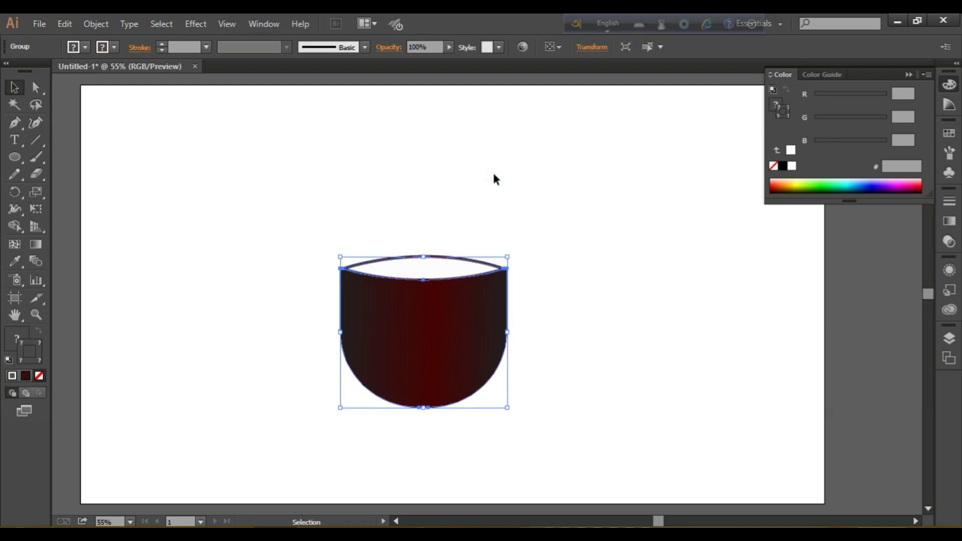
pyautogui.click(591, 380)
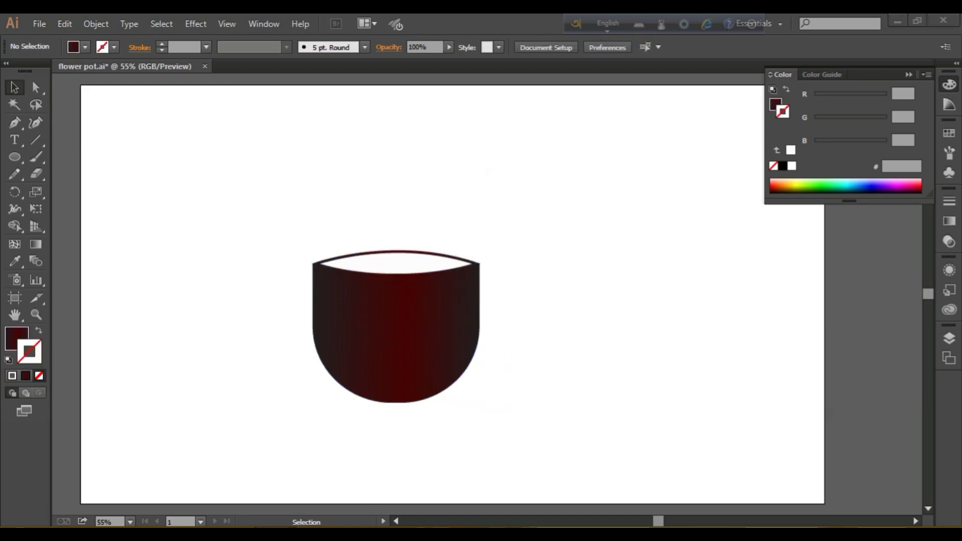
# - Draw a closed, curved handle shape overlapping the cup's right side with the Pen tool
pyautogui.click(15, 122)
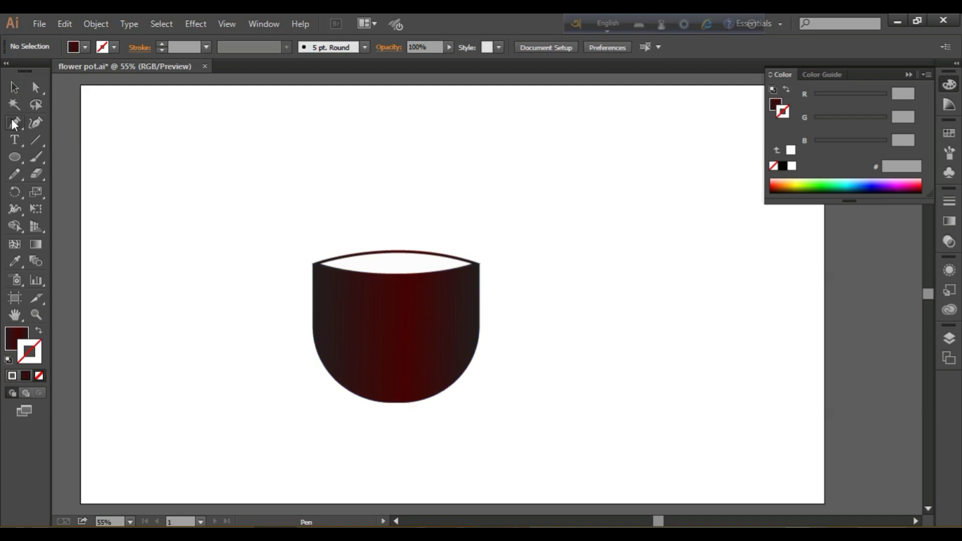
pyautogui.click(472, 290)
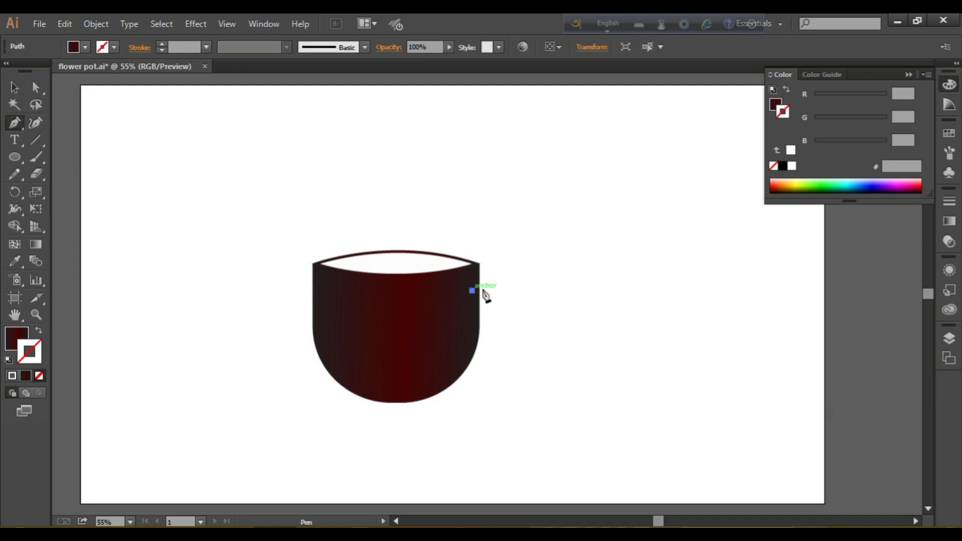
pyautogui.moveTo(530, 281); pyautogui.dragTo(540, 330)
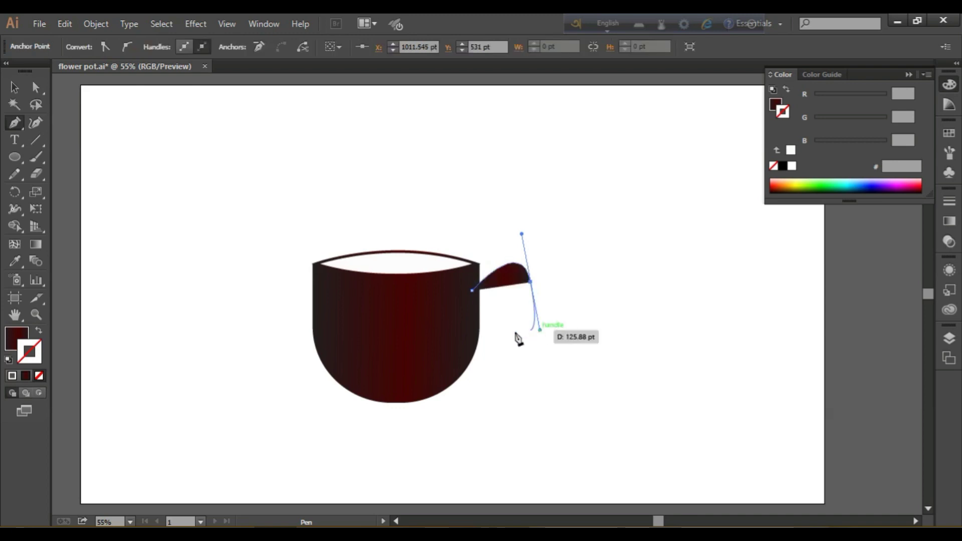
pyautogui.click(462, 345)
pyautogui.click(472, 291)
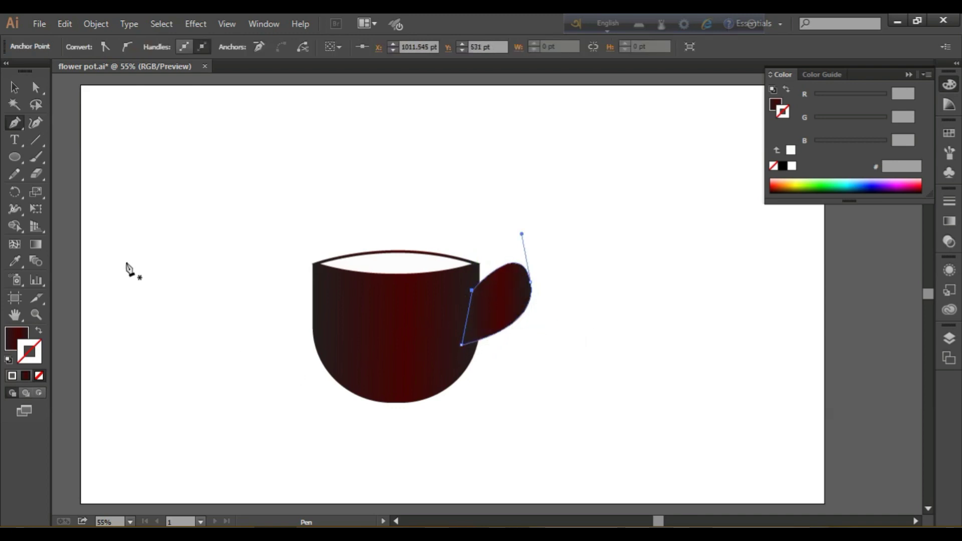
# - Slightly shorten the upper direction handle of the cup handle's outer anchor point to flatten its top curve
pyautogui.click(33, 88)
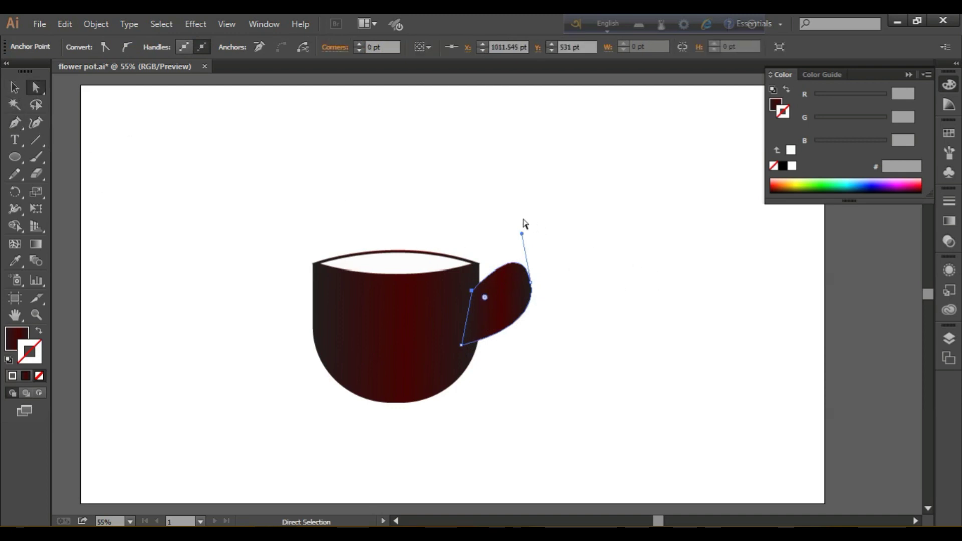
pyautogui.click(520, 243)
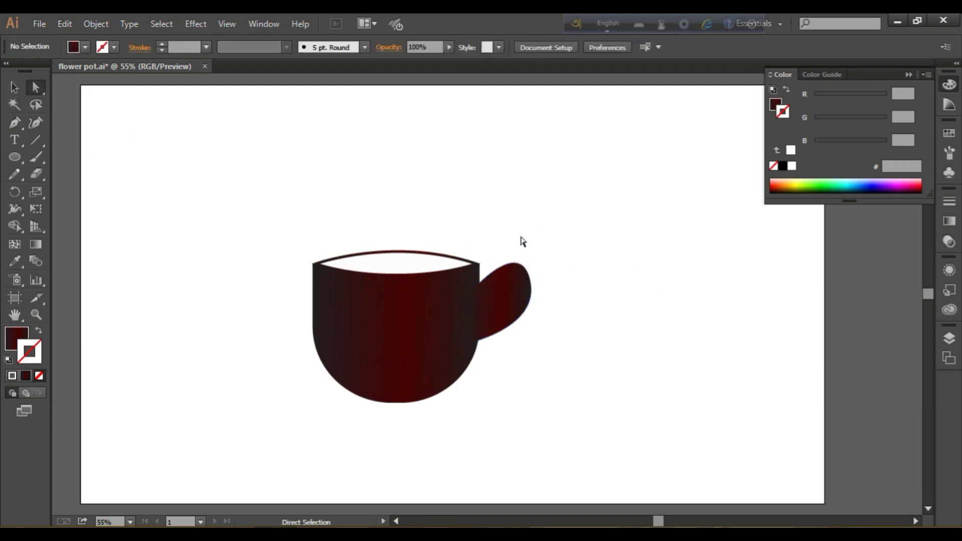
pyautogui.click(523, 309)
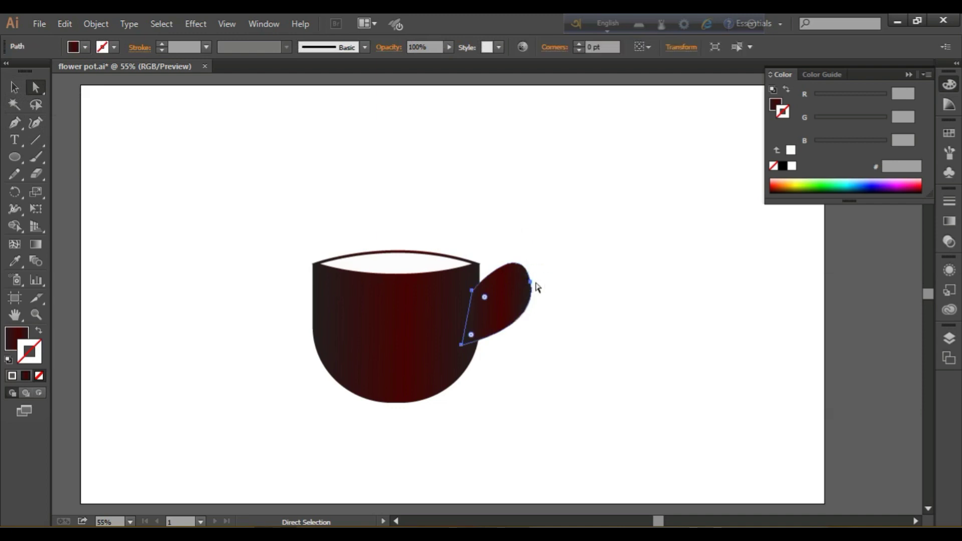
pyautogui.click(532, 284)
pyautogui.moveTo(522, 234); pyautogui.dragTo(522, 238)
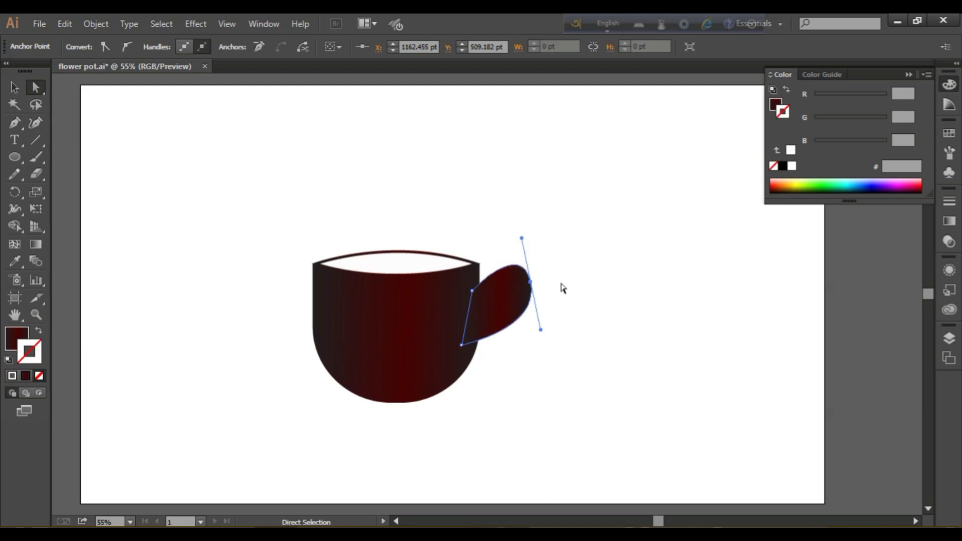
pyautogui.click(633, 310)
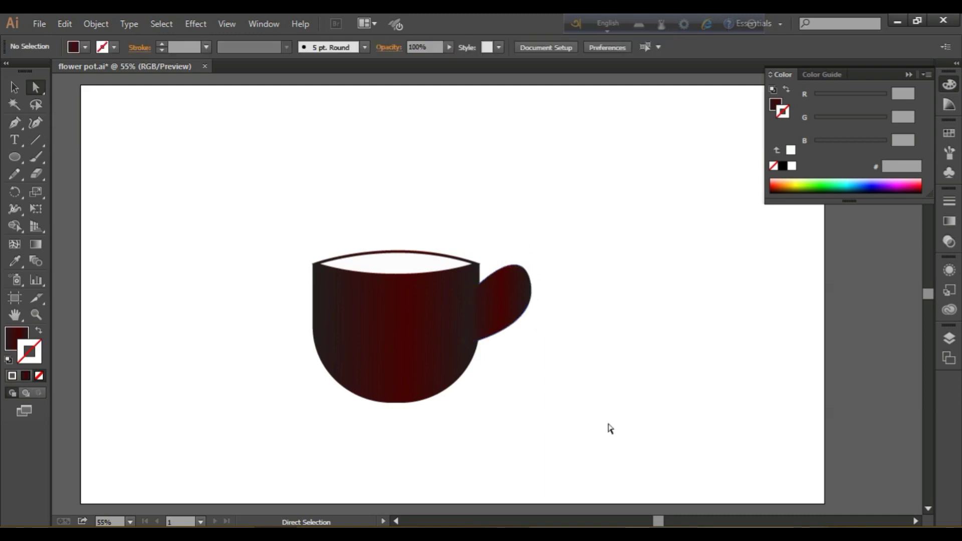
# - Move the handle shape slightly down and inward over the cup's side and send it to the back
pyautogui.click(509, 312)
pyautogui.moveTo(509, 311); pyautogui.dragTo(500, 322)
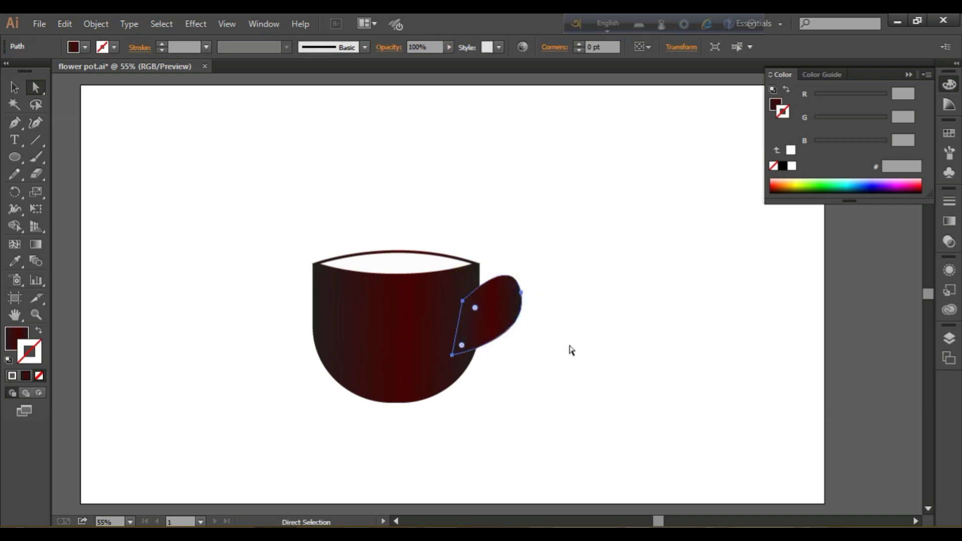
pyautogui.rightClick(504, 315)
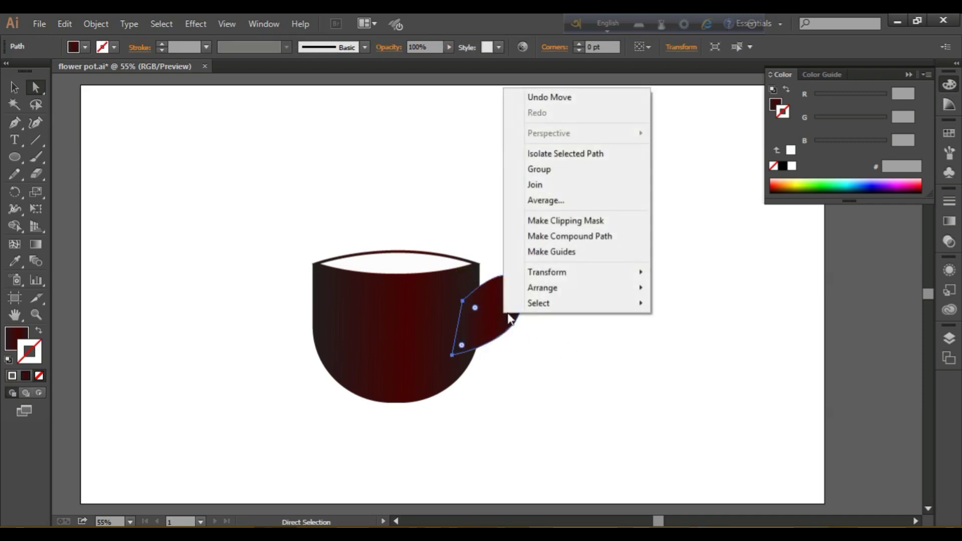
pyautogui.moveTo(593, 290)
pyautogui.click(695, 334)
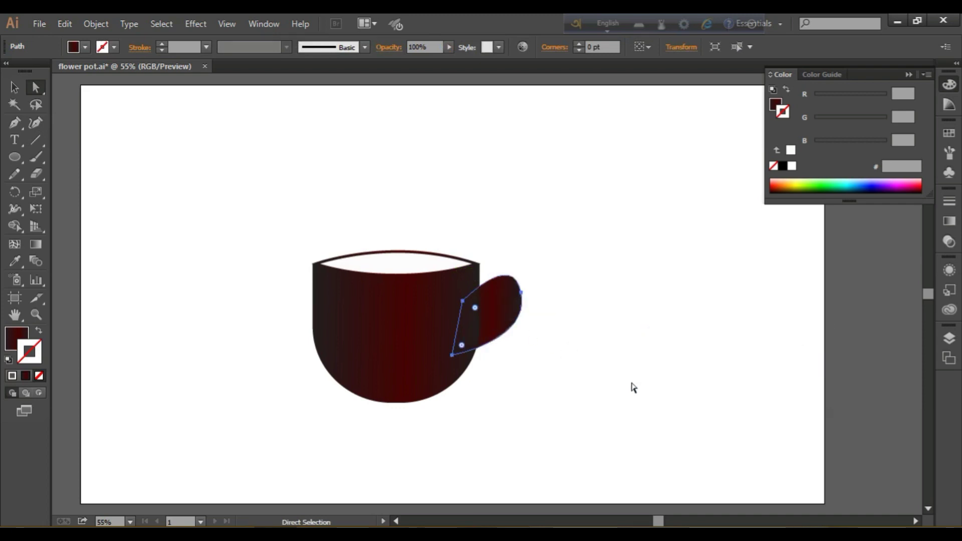
pyautogui.click(631, 396)
# - Apply the dark red gradient to the handle's stroke and remove its fill
pyautogui.click(514, 326)
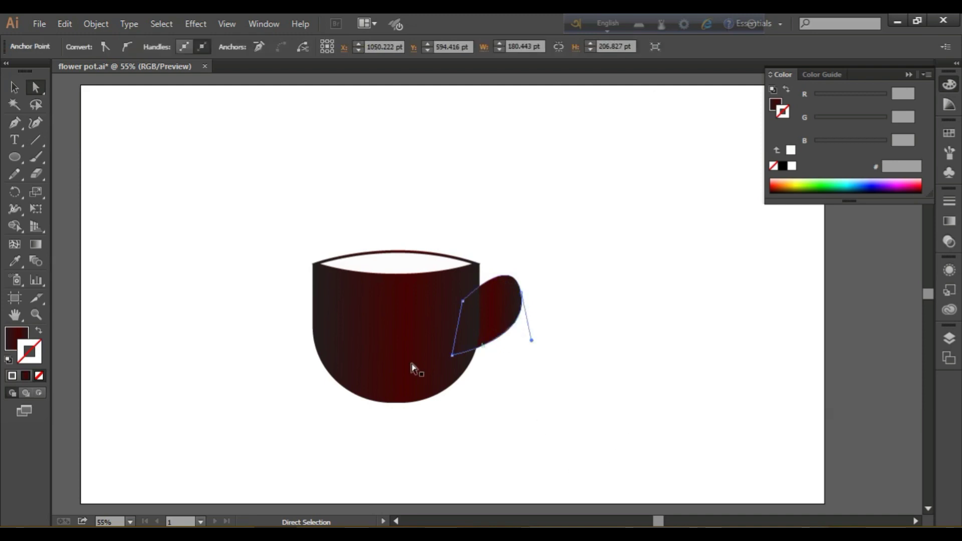
pyautogui.click(26, 379)
pyautogui.click(14, 332)
pyautogui.click(40, 376)
pyautogui.click(35, 353)
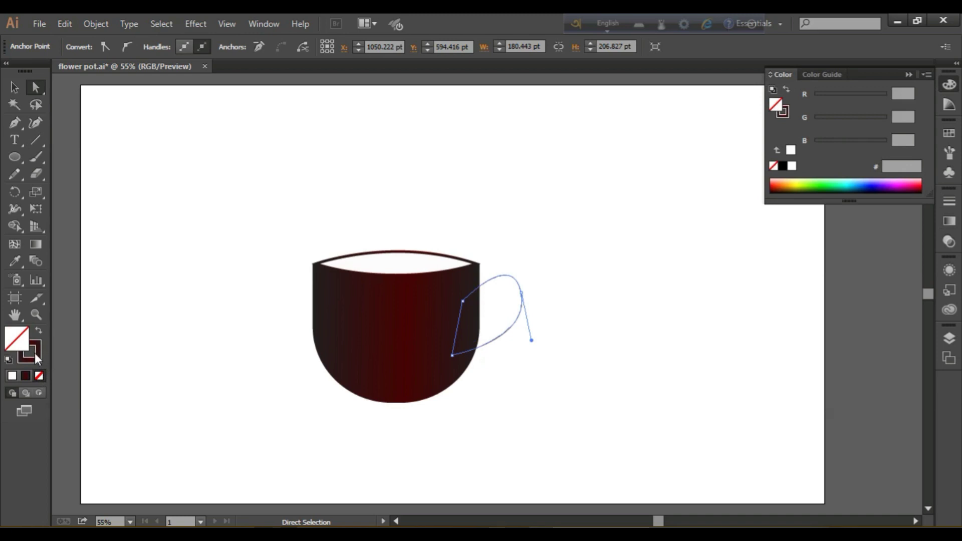
pyautogui.click(14, 86)
pyautogui.click(198, 271)
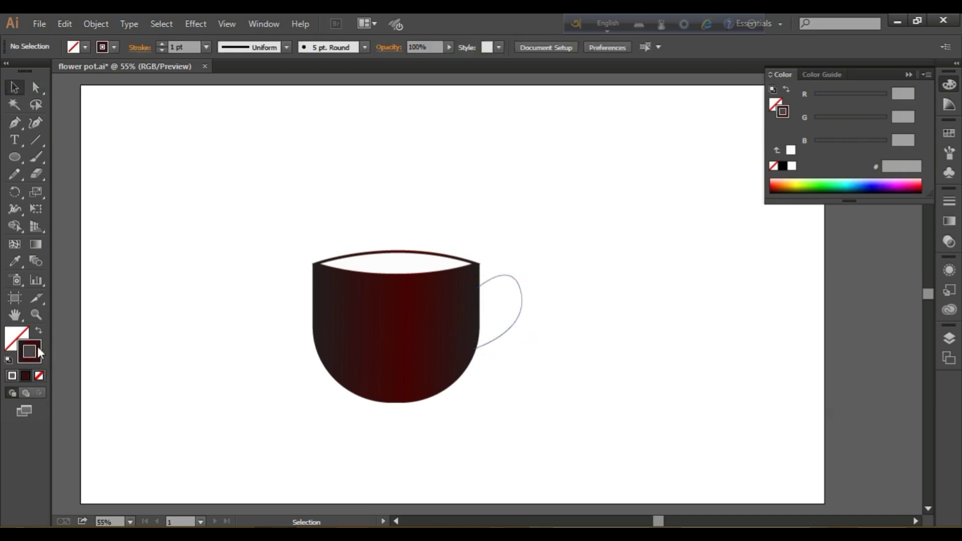
# - Thicken the handle's outline to a 20 pt stroke
pyautogui.click(516, 316)
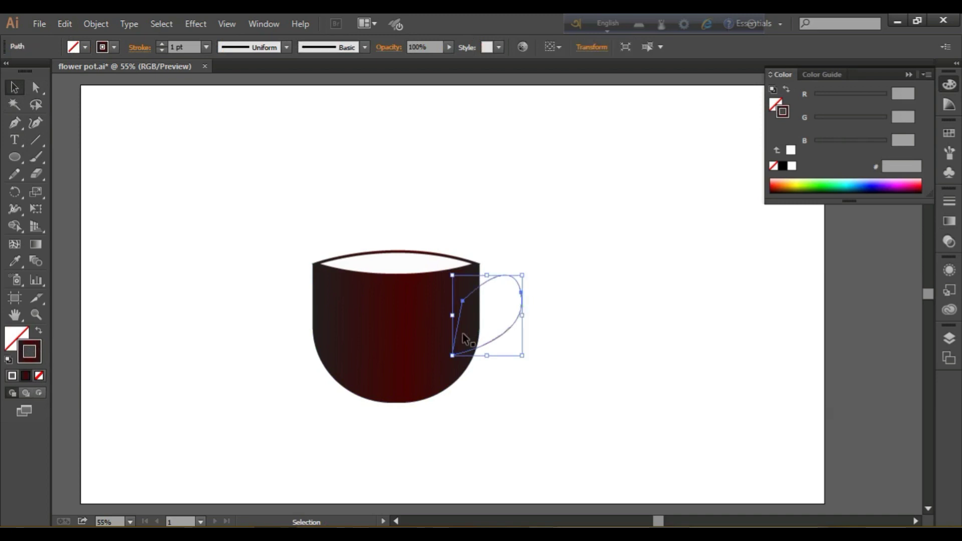
pyautogui.click(206, 46)
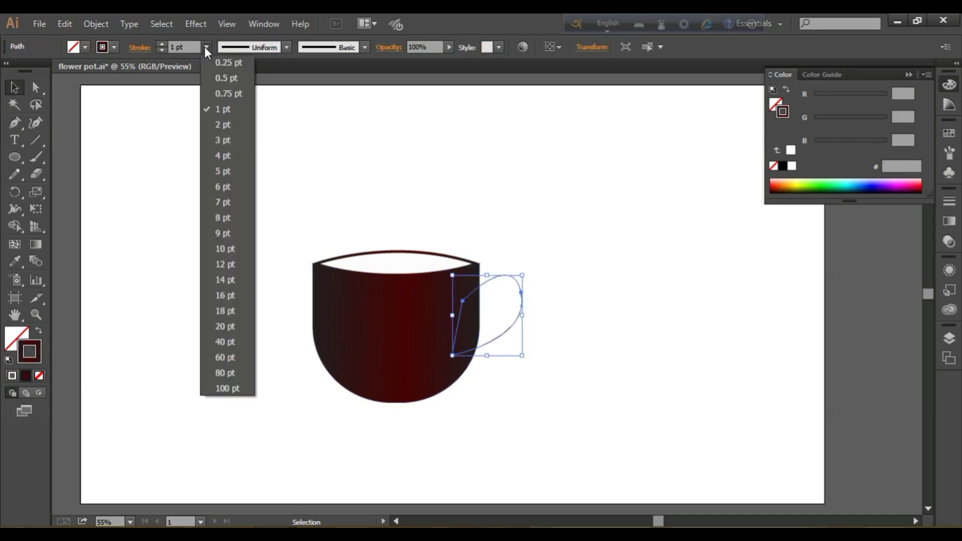
pyautogui.click(223, 249)
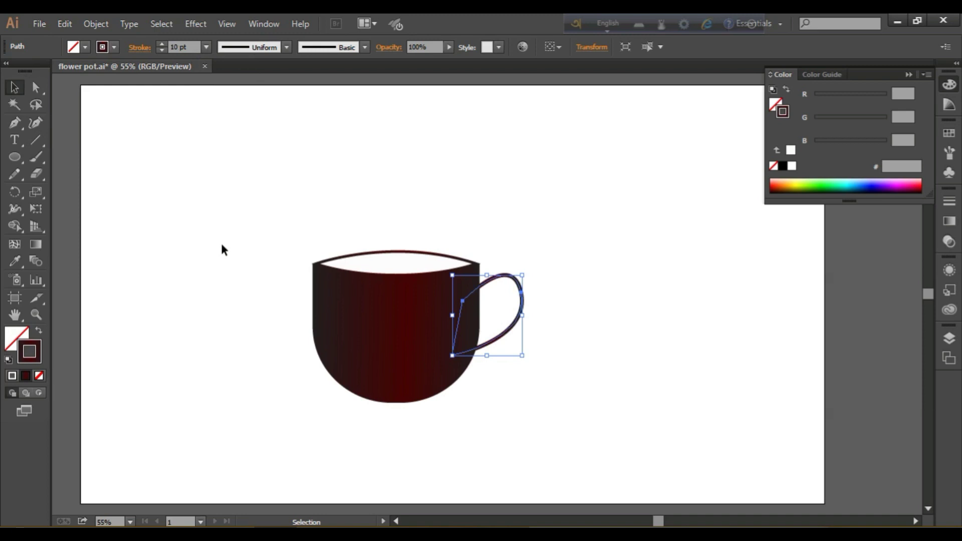
pyautogui.click(206, 47)
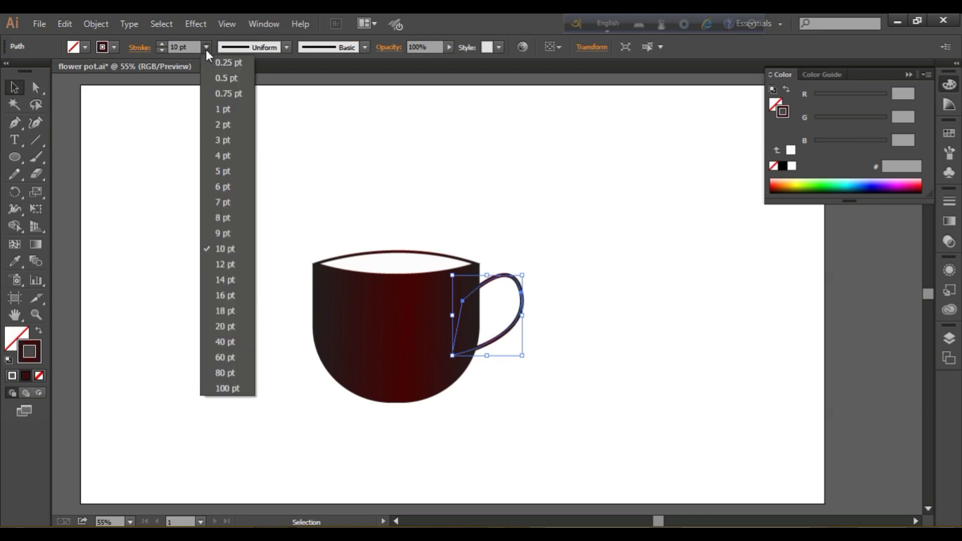
pyautogui.click(221, 328)
pyautogui.click(221, 333)
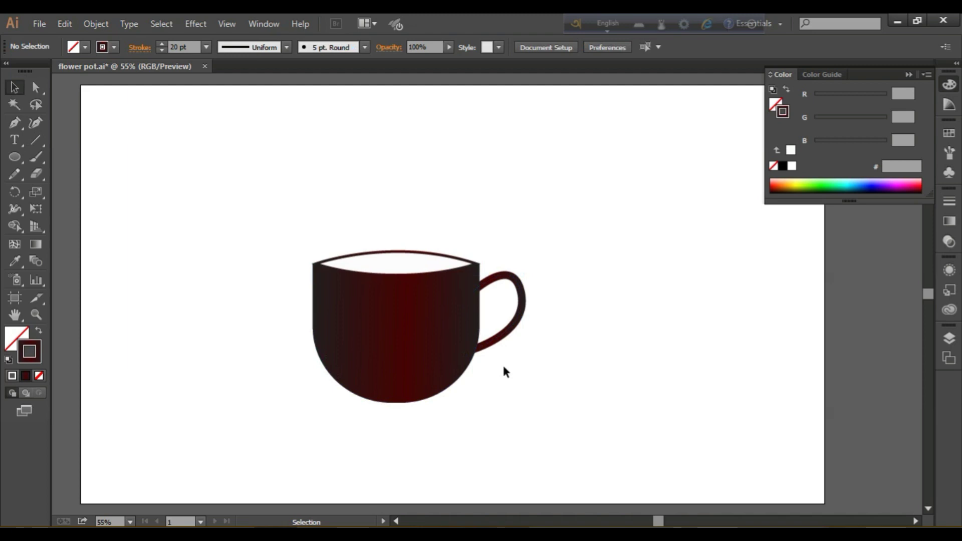
# - Shift the cup handle slightly inward and down, and rotate it slightly counterclockwise against the cup's side
pyautogui.moveTo(519, 314); pyautogui.dragTo(515, 319)
pyautogui.click(575, 352)
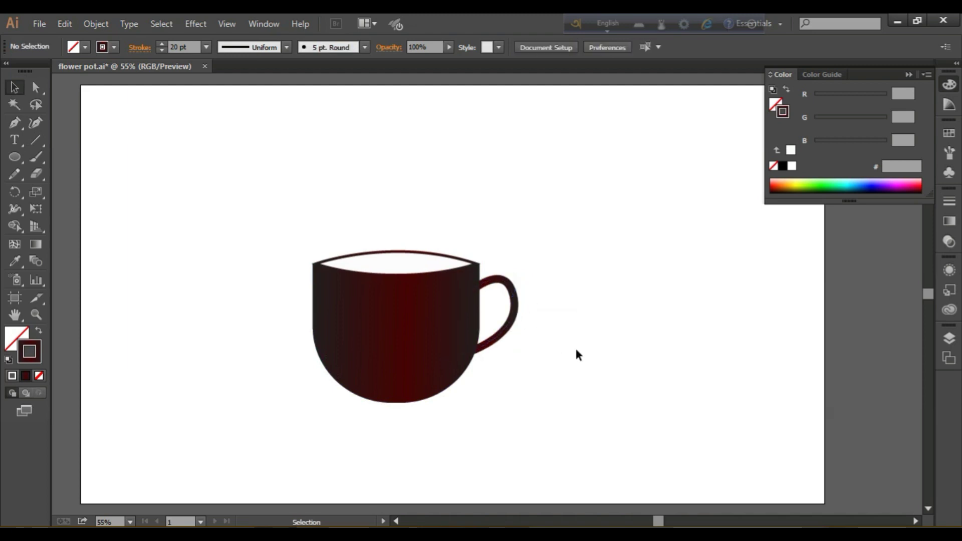
pyautogui.click(518, 320)
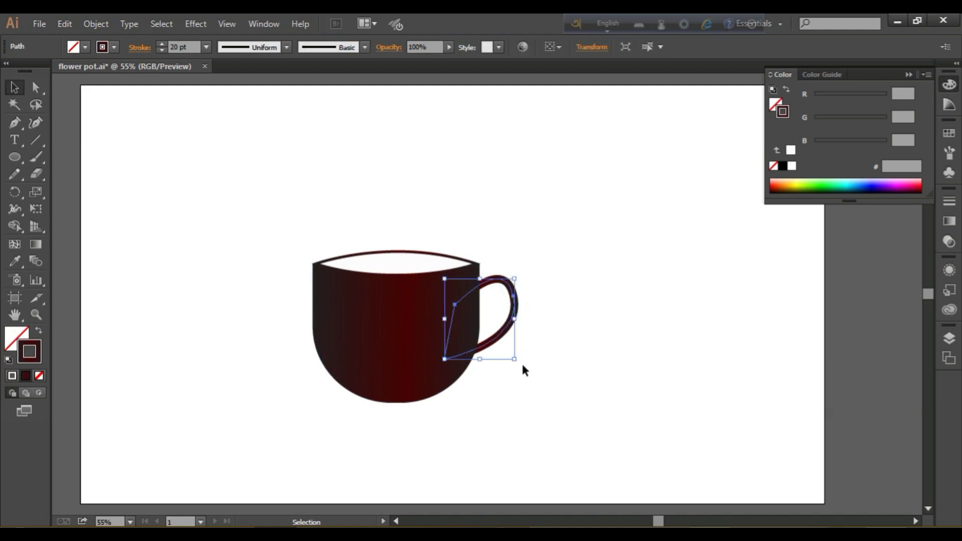
pyautogui.moveTo(520, 365); pyautogui.dragTo(538, 373)
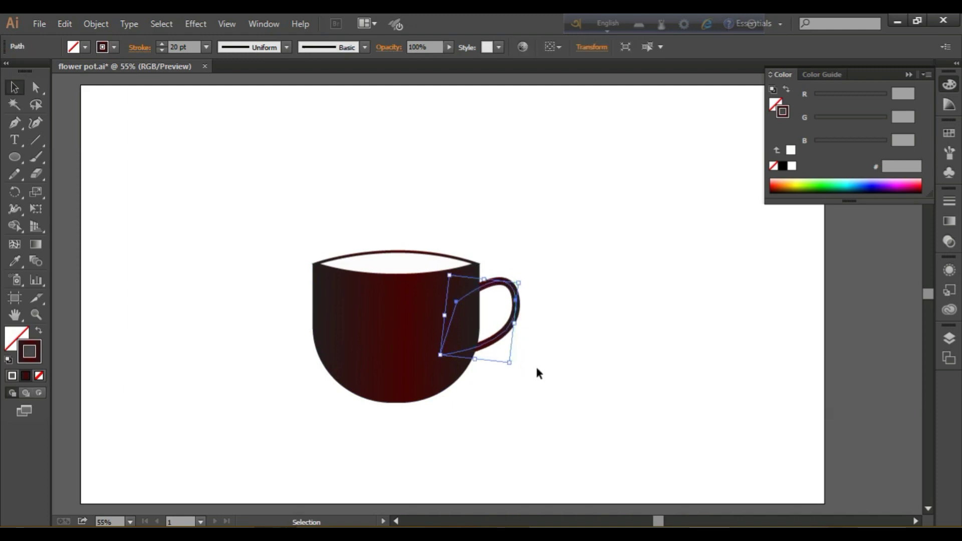
pyautogui.click(567, 370)
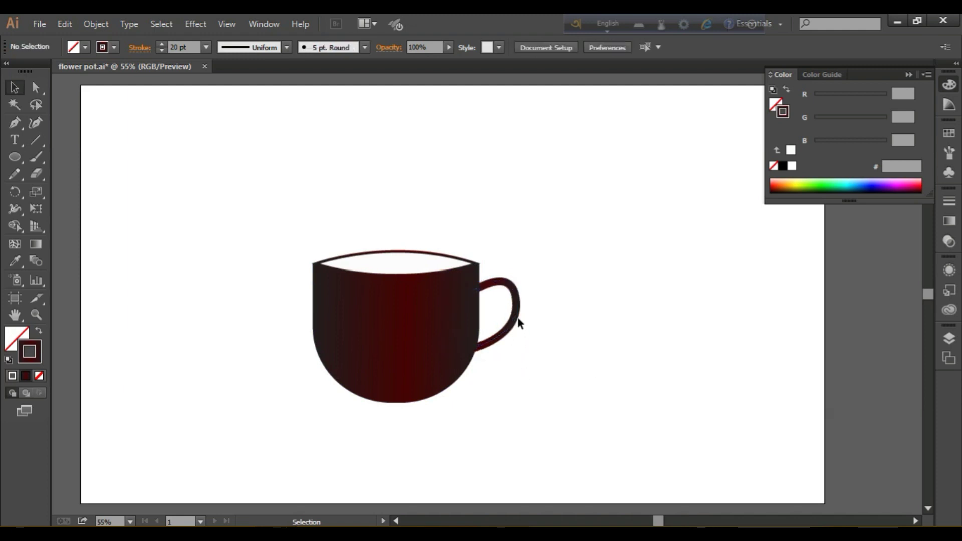
pyautogui.moveTo(517, 316); pyautogui.dragTo(515, 319)
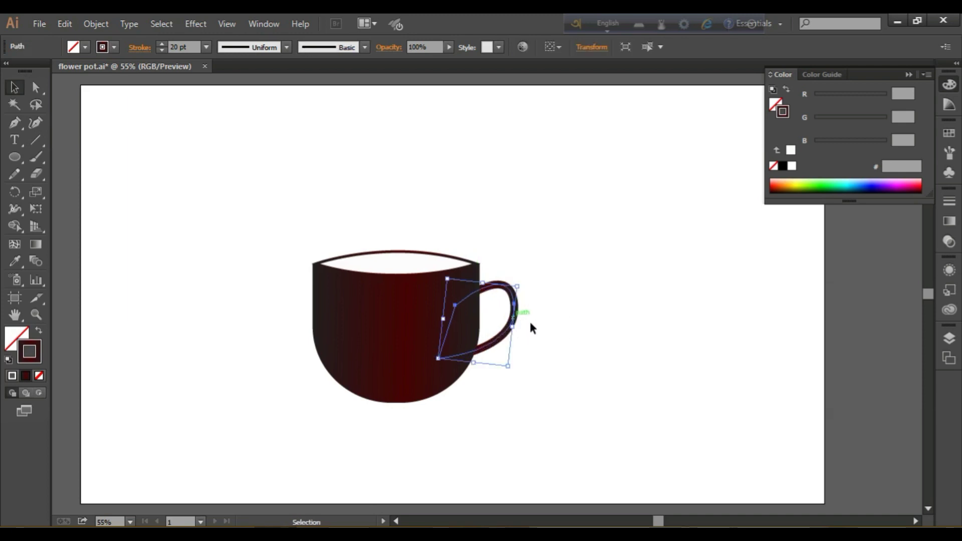
pyautogui.click(564, 332)
# - Draw a flat ellipse over the cup's opening with the dark red gradient as fill and no stroke
pyautogui.press('x')
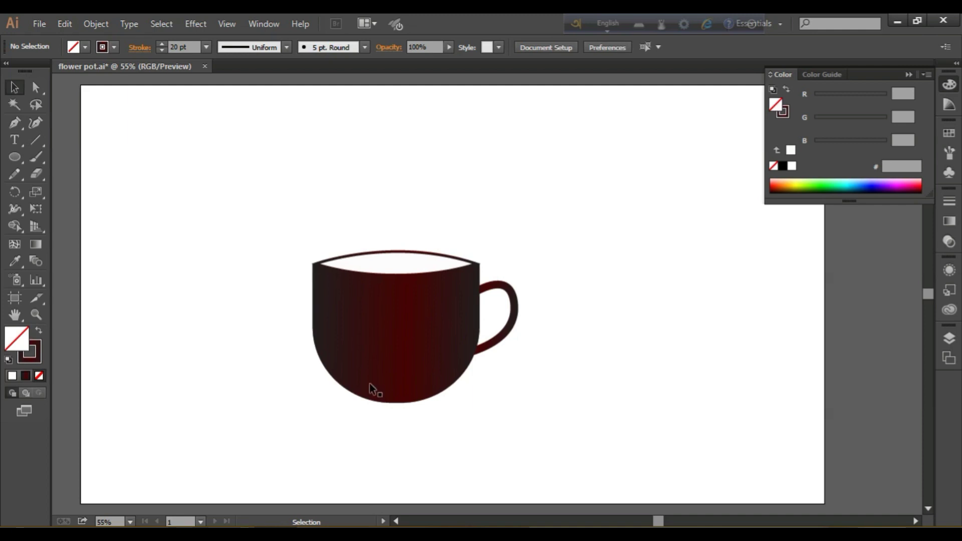
pyautogui.click(14, 159)
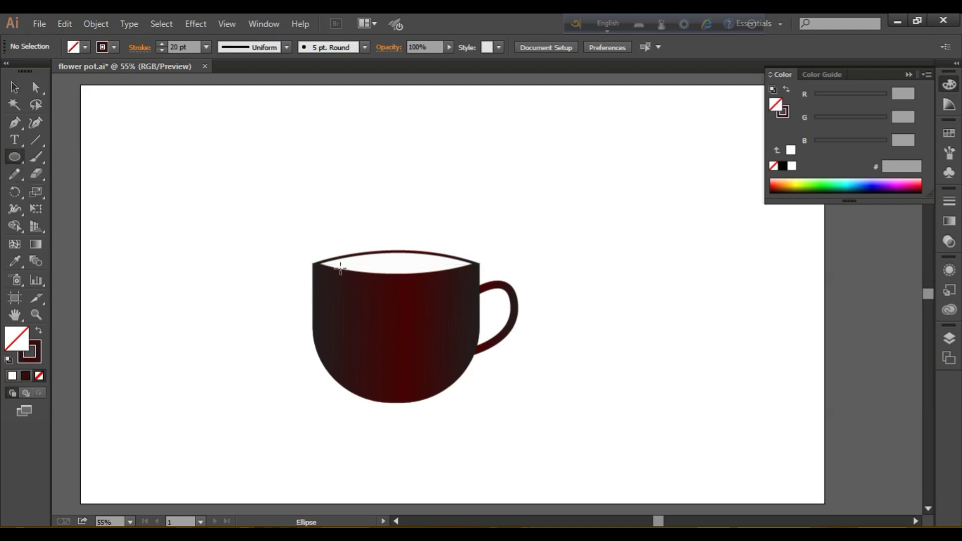
pyautogui.moveTo(340, 262); pyautogui.dragTo(452, 295)
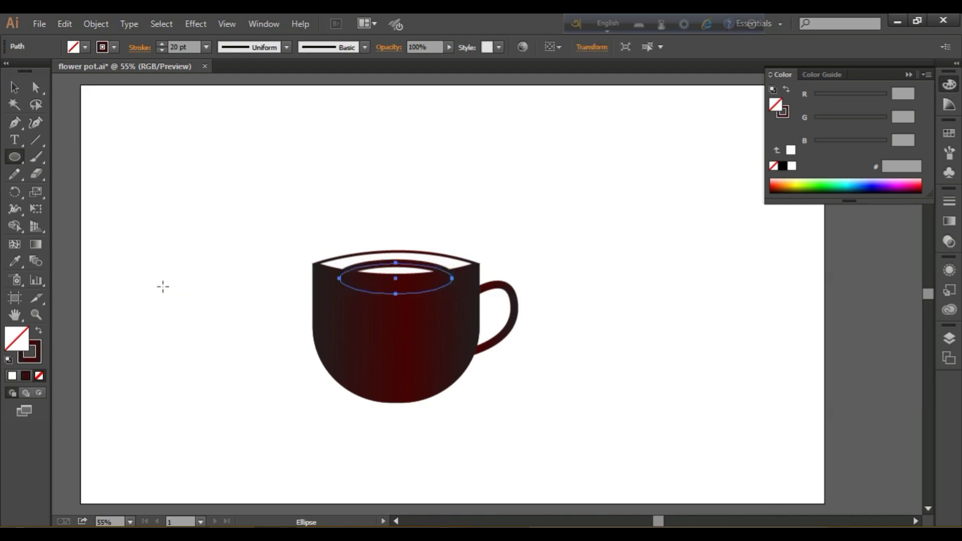
pyautogui.click(26, 376)
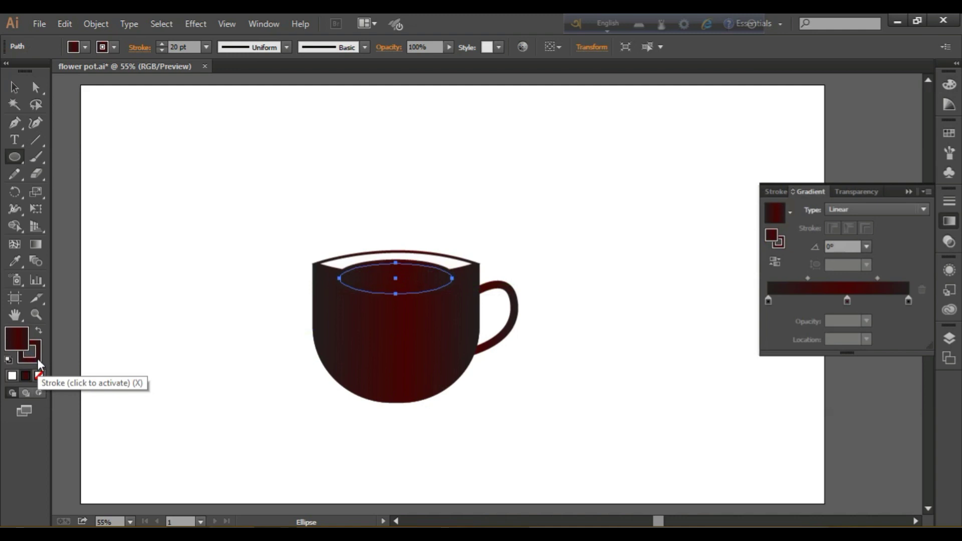
pyautogui.click(38, 358)
pyautogui.click(40, 376)
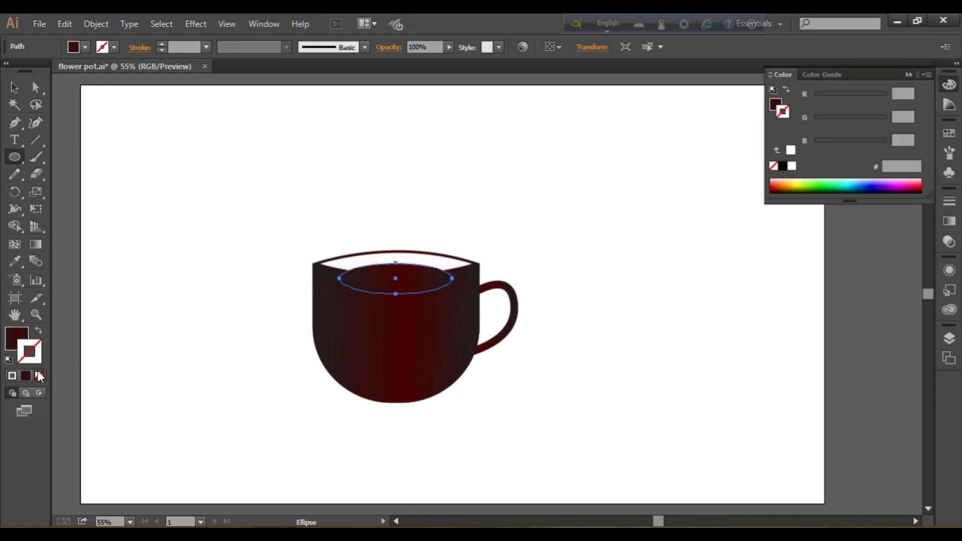
# - Change the ellipse's fill to solid dark red 5B0606
pyautogui.click(19, 345)
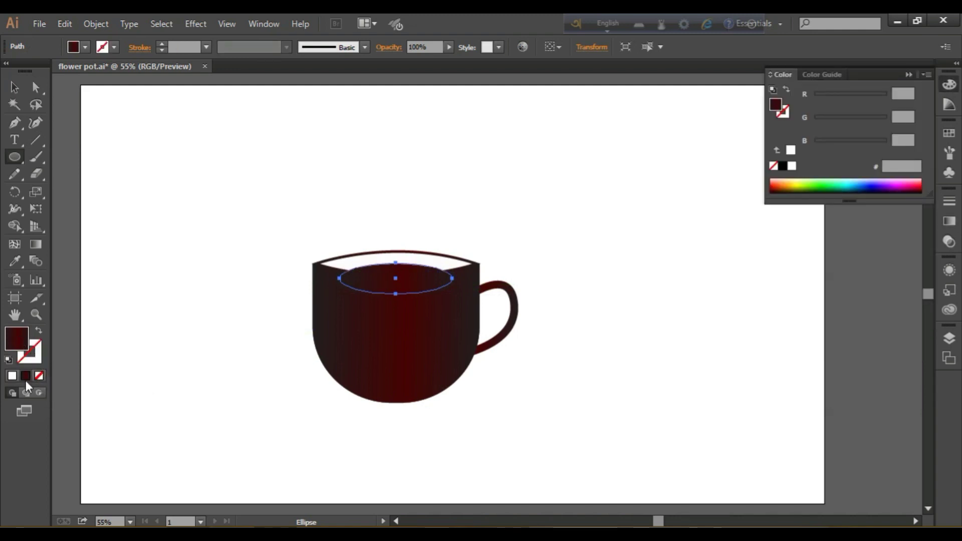
pyautogui.doubleClick(19, 345)
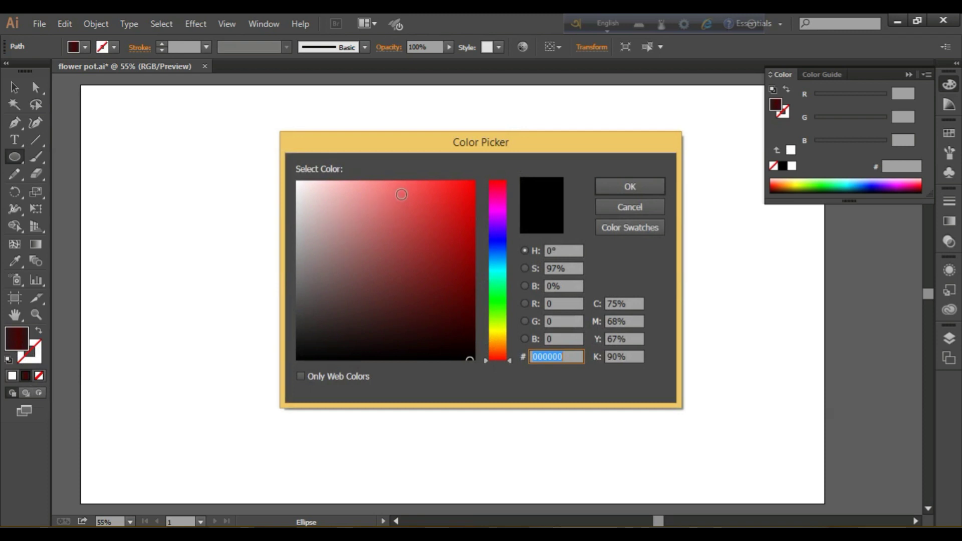
pyautogui.moveTo(459, 309); pyautogui.dragTo(465, 294)
pyautogui.click(603, 186)
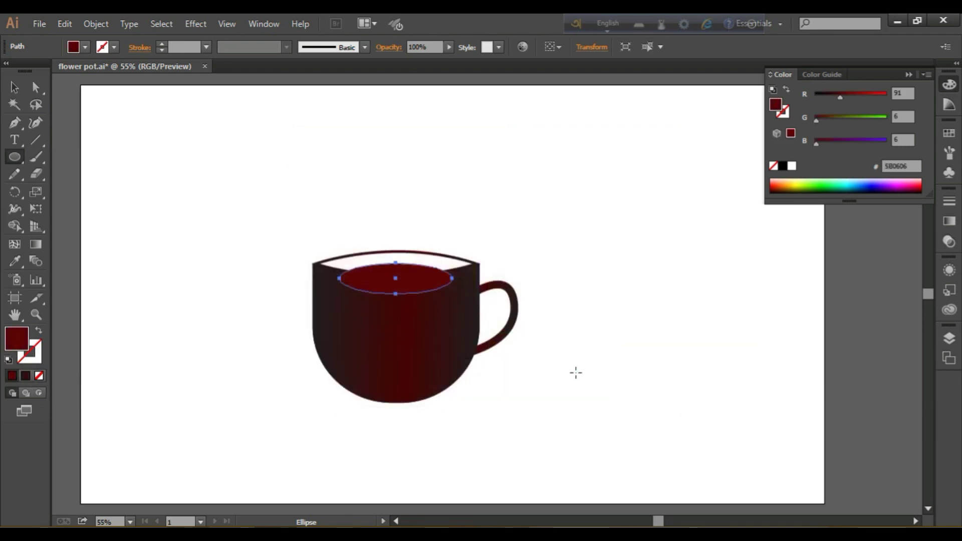
pyautogui.click(14, 87)
pyautogui.click(273, 389)
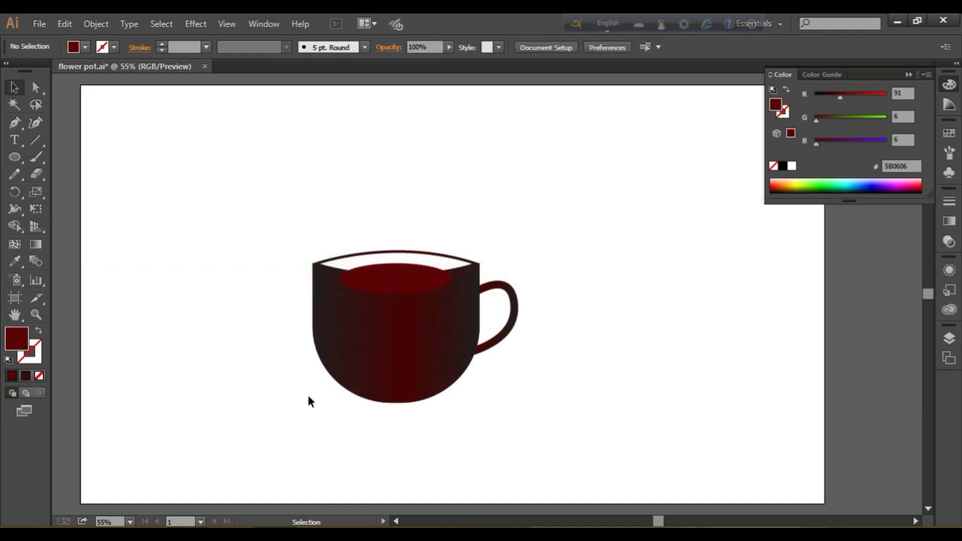
# - Move the dark red ellipse up into the cup's opening and widen it evenly on both sides to nearly the opening's width
pyautogui.moveTo(420, 283); pyautogui.dragTo(415, 271)
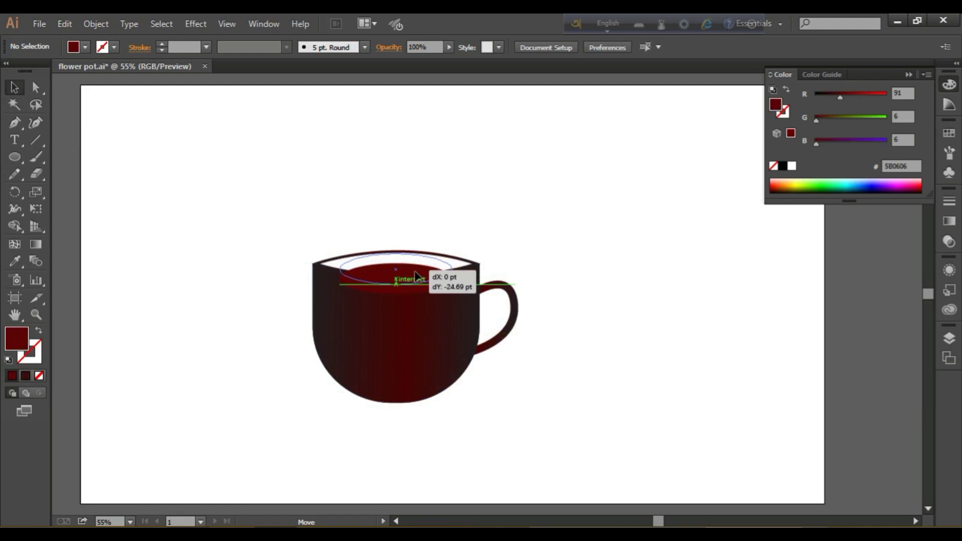
pyautogui.moveTo(415, 274); pyautogui.dragTo(415, 279)
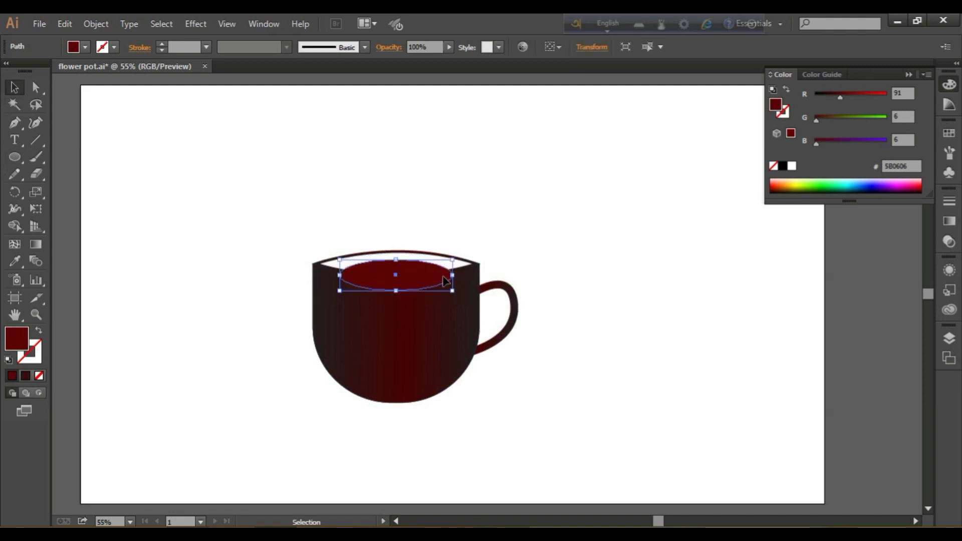
pyautogui.moveTo(452, 276); pyautogui.dragTo(414, 278)
pyautogui.click(414, 278)
pyautogui.press('Up')
pyautogui.press('Up')
pyautogui.press('Up')
pyautogui.press('Up')
pyautogui.press('Up')
pyautogui.press('Up')
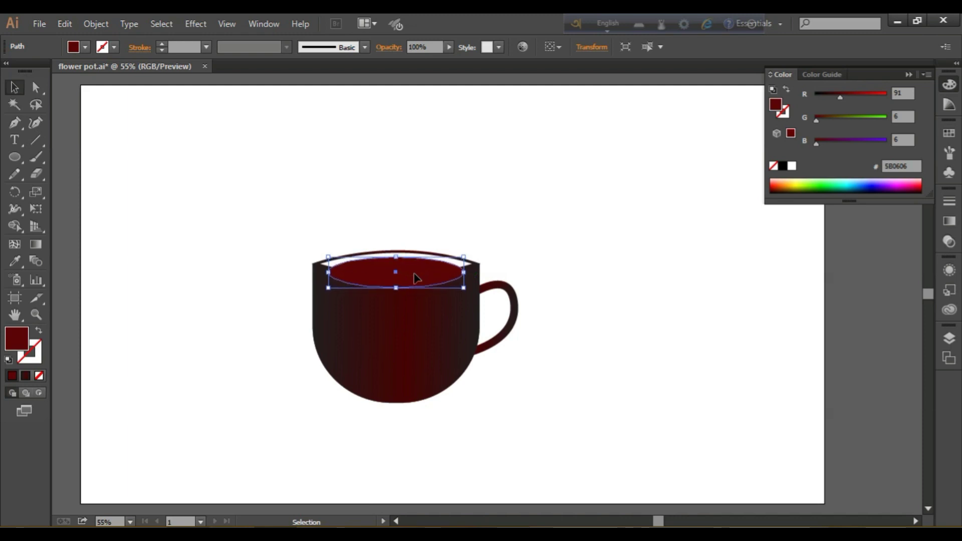
pyautogui.click(590, 220)
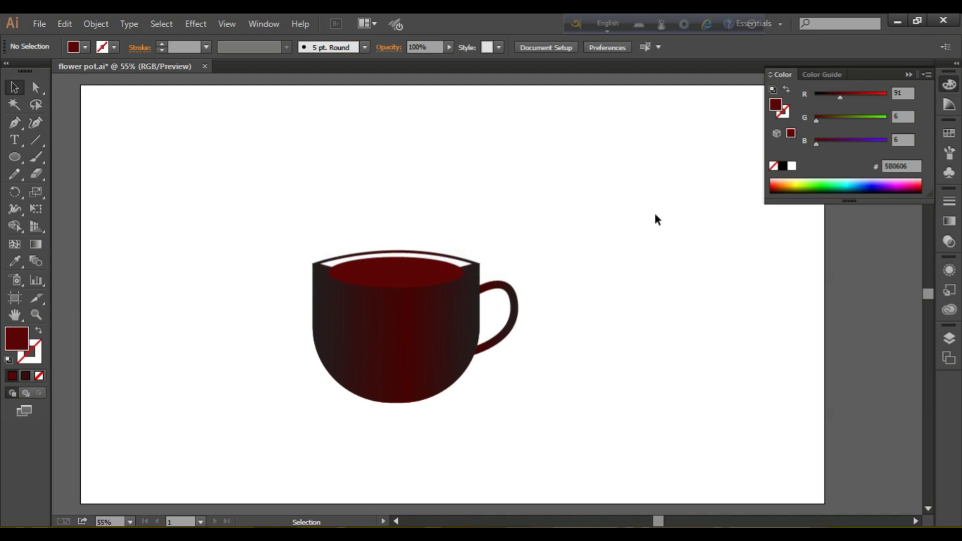
# - Bring the cup body to the front so that it covers the lower part of the dark red ellipse
pyautogui.click(434, 275)
pyautogui.click(413, 349)
pyautogui.rightClick(413, 348)
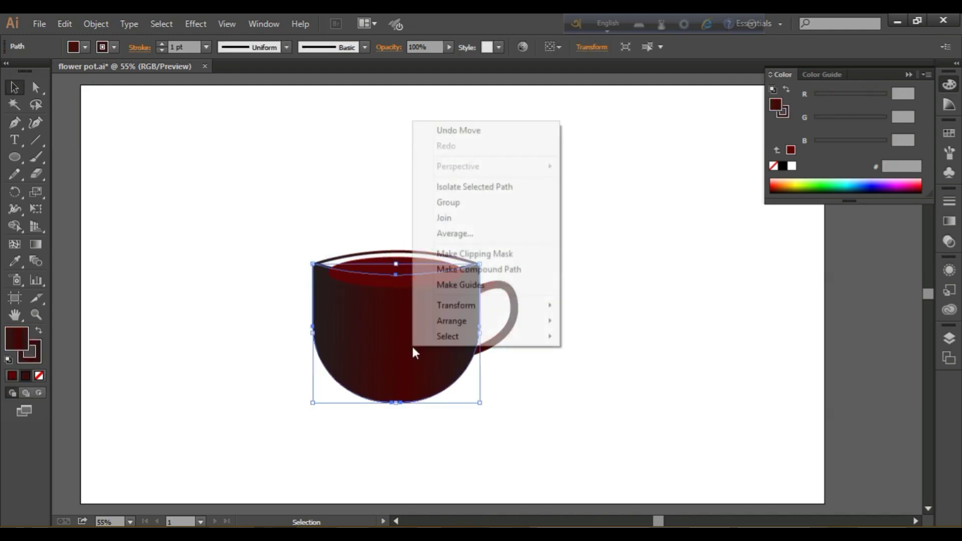
pyautogui.moveTo(496, 326)
pyautogui.click(581, 322)
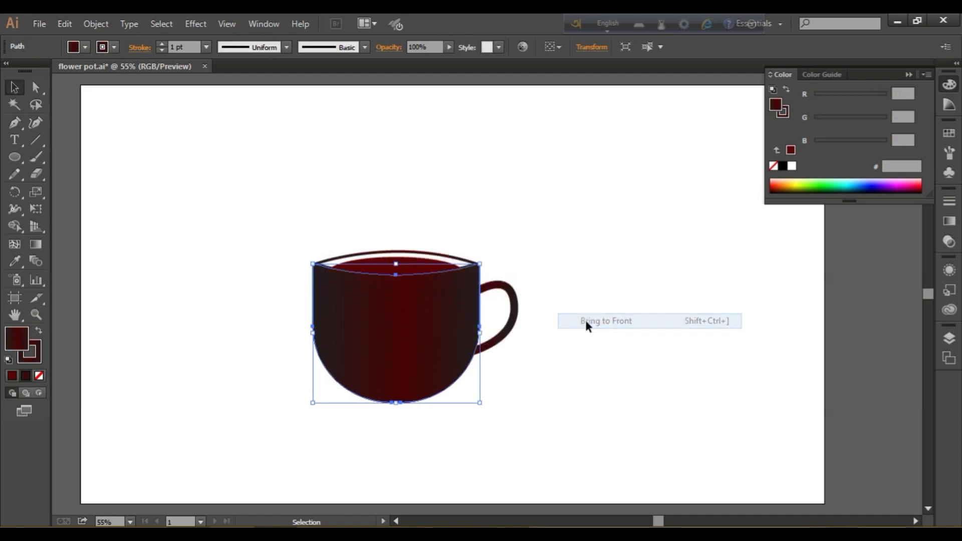
pyautogui.click(677, 326)
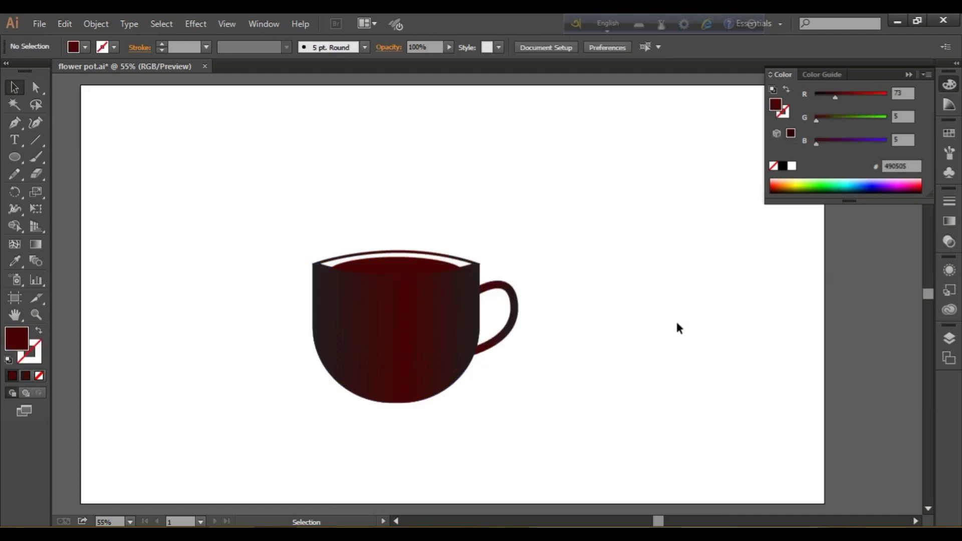
# - Nudge the dark red ellipse slightly to the right inside the cup's opening
pyautogui.click(431, 265)
pyautogui.press('Right')
pyautogui.press('Right')
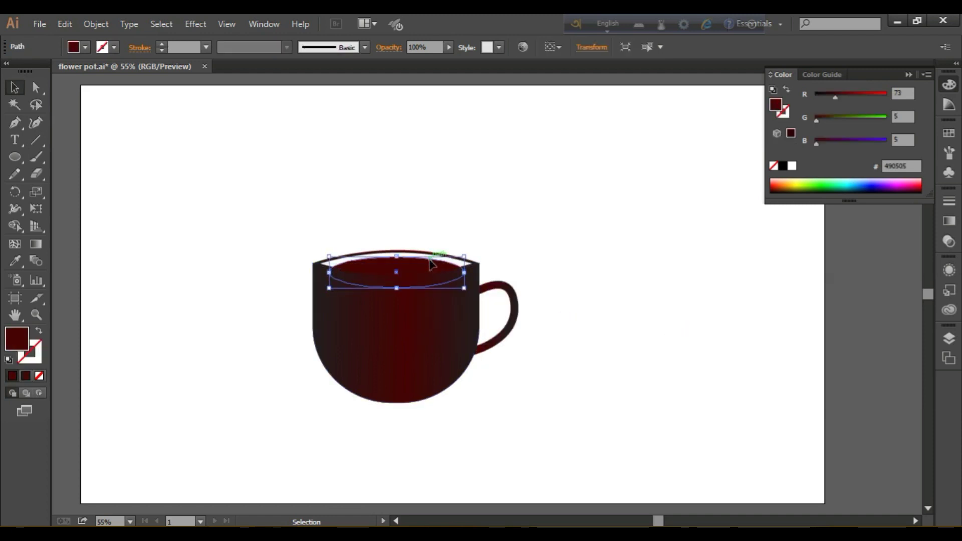
pyautogui.click(637, 249)
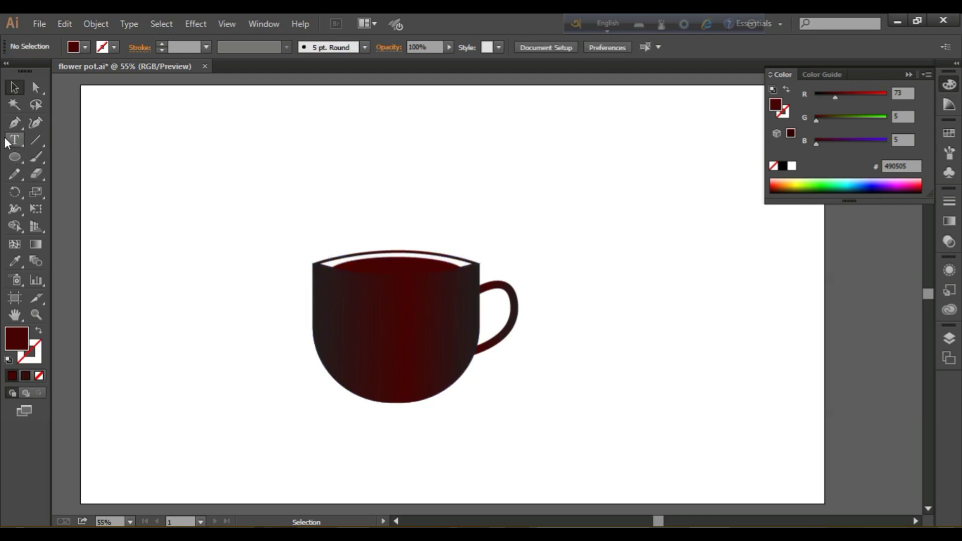
# - Draw a thin curved highlight about 138 pt wide and 23 pt high along the drink's upper right edge with the Pen tool
pyautogui.click(10, 122)
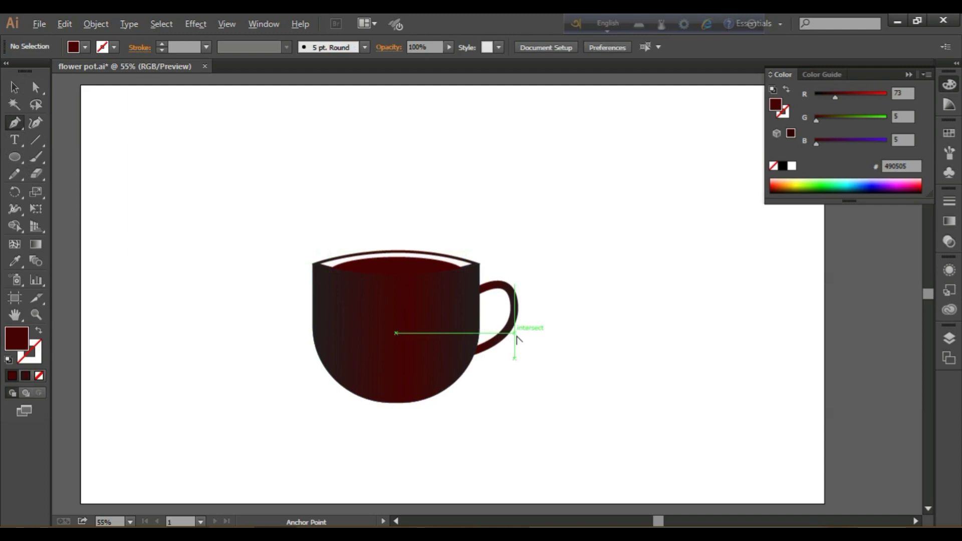
pyautogui.scroll(1, 516, 334)
pyautogui.scroll(1, 515, 337)
pyautogui.scroll(3, 489, 345)
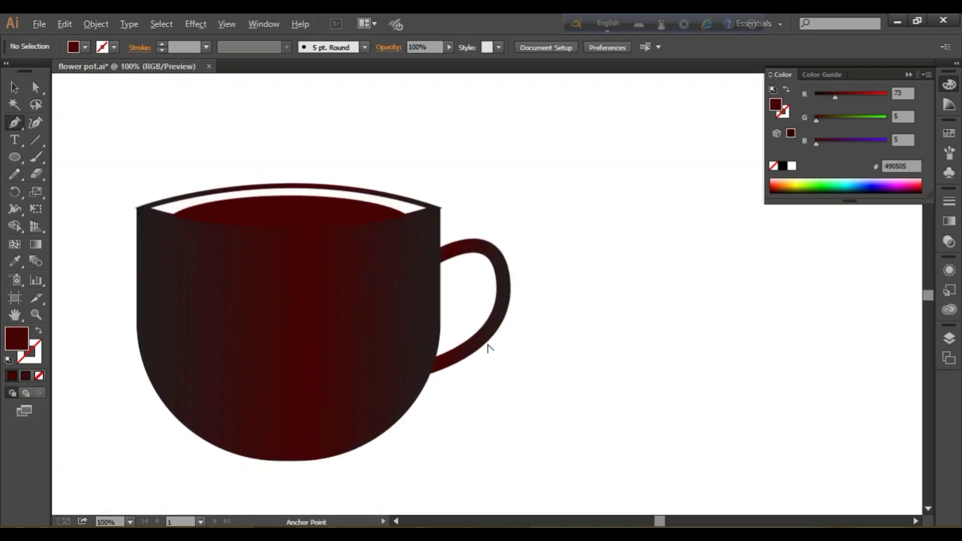
pyautogui.moveTo(371, 288); pyautogui.dragTo(429, 305)
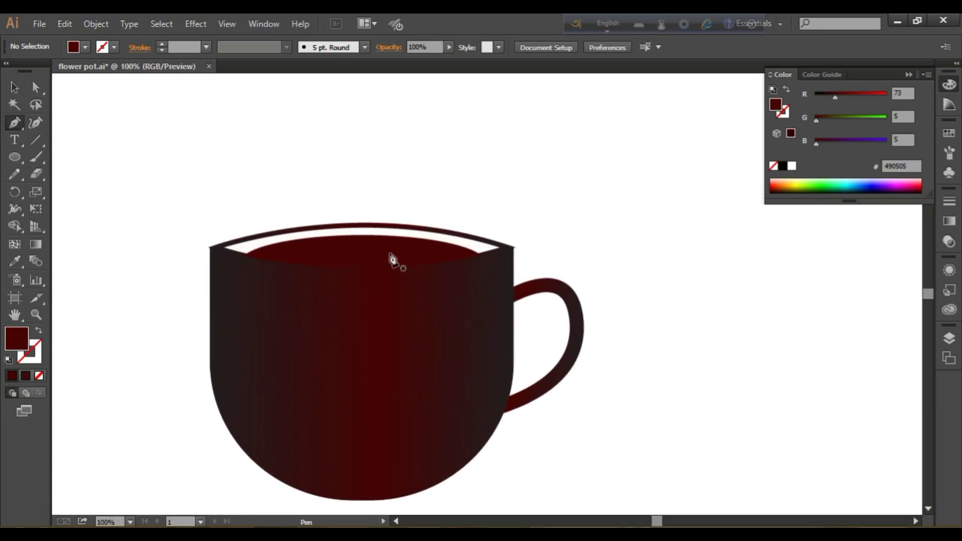
pyautogui.moveTo(366, 239); pyautogui.dragTo(510, 279)
pyautogui.moveTo(464, 256); pyautogui.dragTo(371, 245)
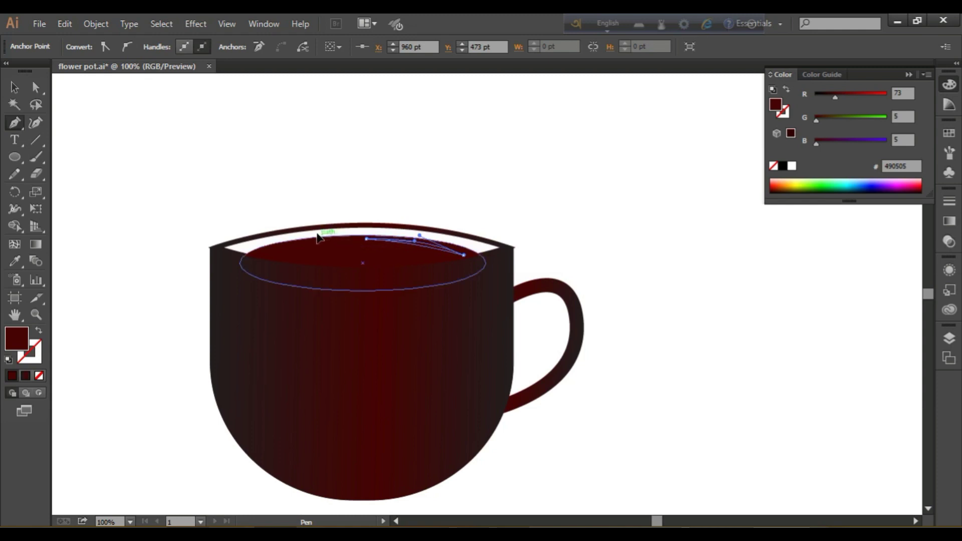
pyautogui.moveTo(318, 234); pyautogui.dragTo(317, 234)
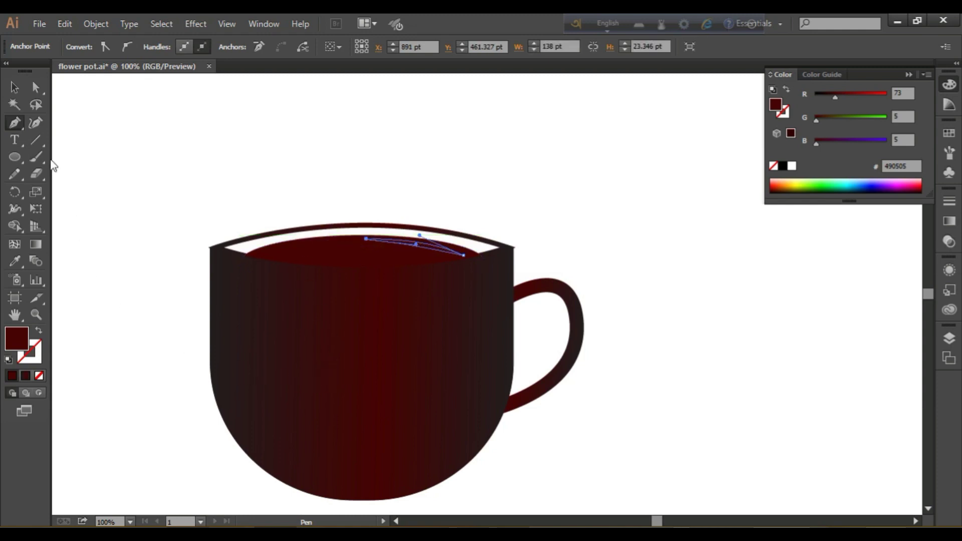
# - Fill the thin highlight shape on the drink with white (FFFFFF)
pyautogui.doubleClick(23, 349)
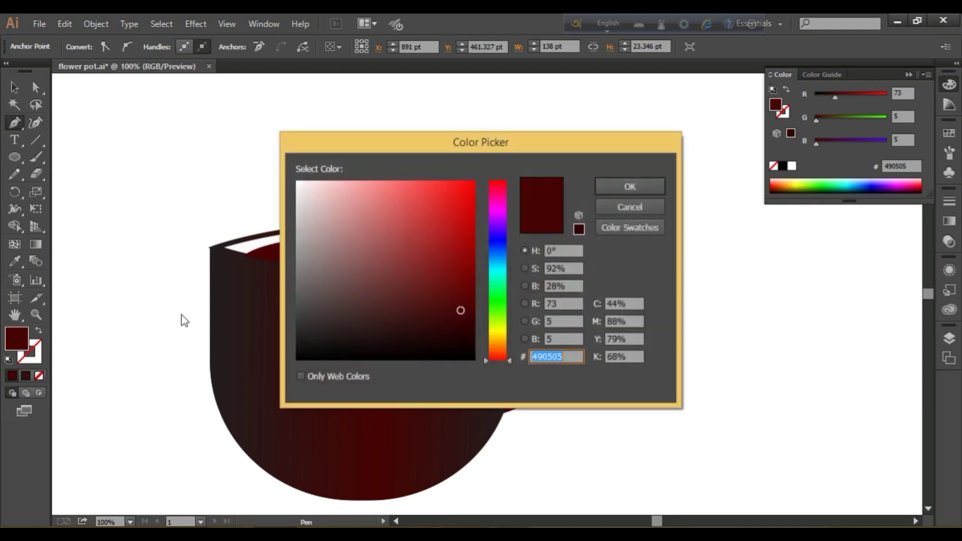
pyautogui.click(296, 179)
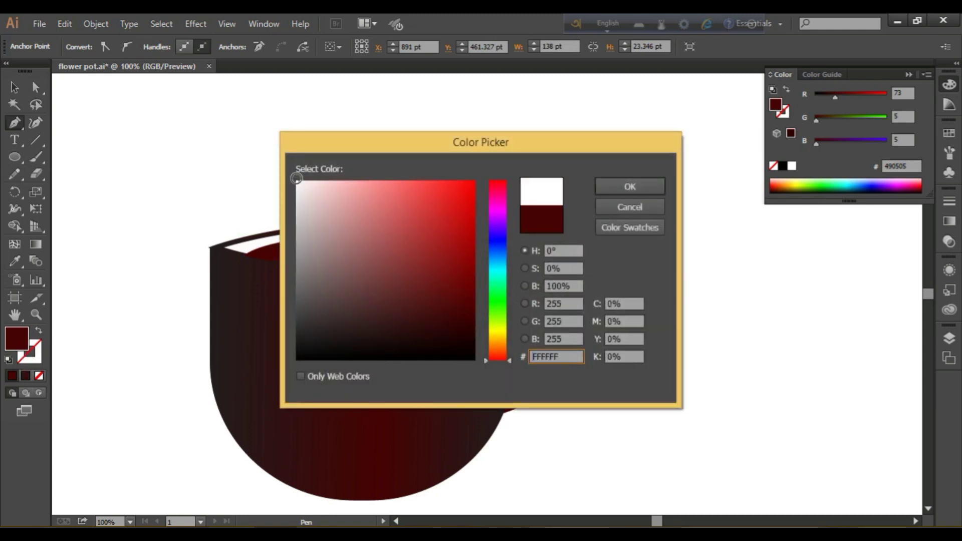
pyautogui.click(630, 188)
pyautogui.click(14, 87)
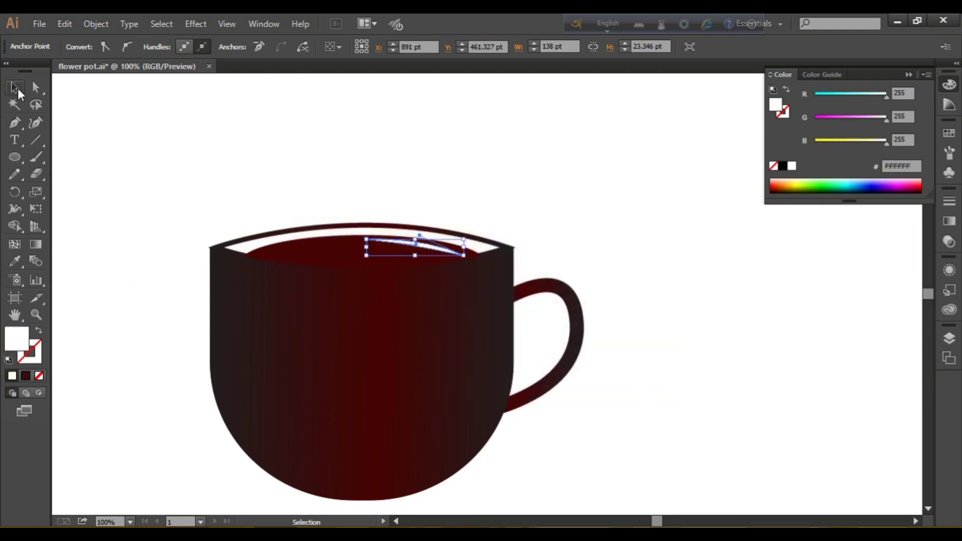
pyautogui.click(669, 359)
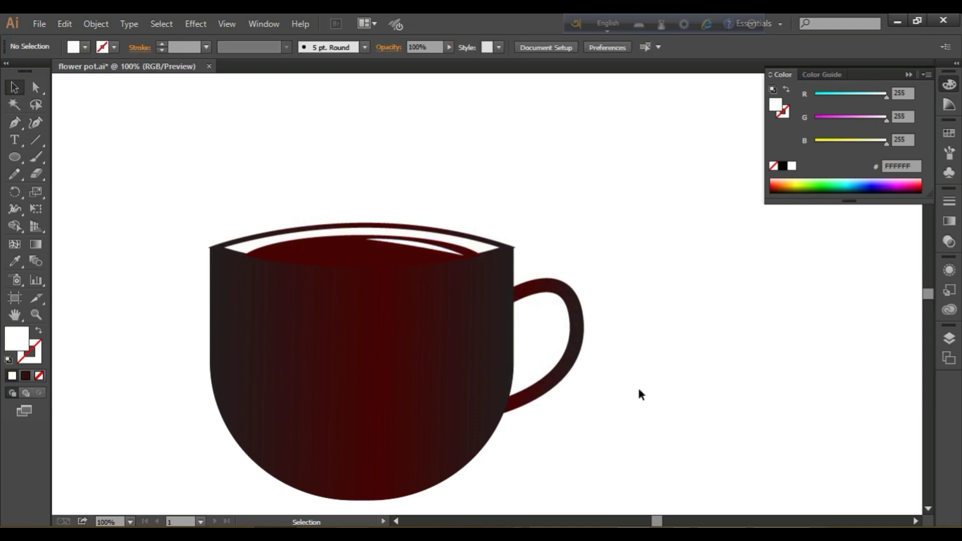
# - Reshape the white highlight on the drink with Direct Selection, adjusting its left end, lower edge and curve handle
pyautogui.scroll(-1, 594, 396)
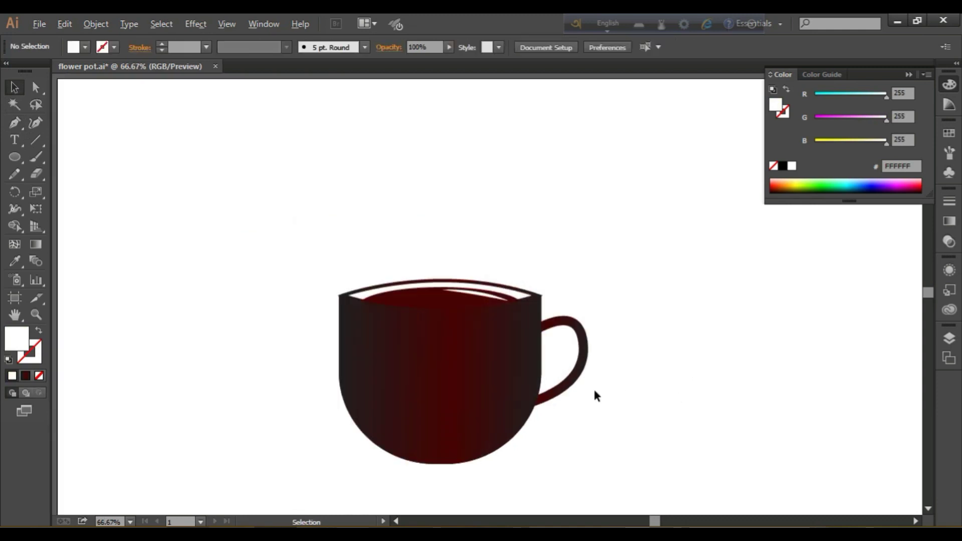
pyautogui.scroll(-1, 609, 398)
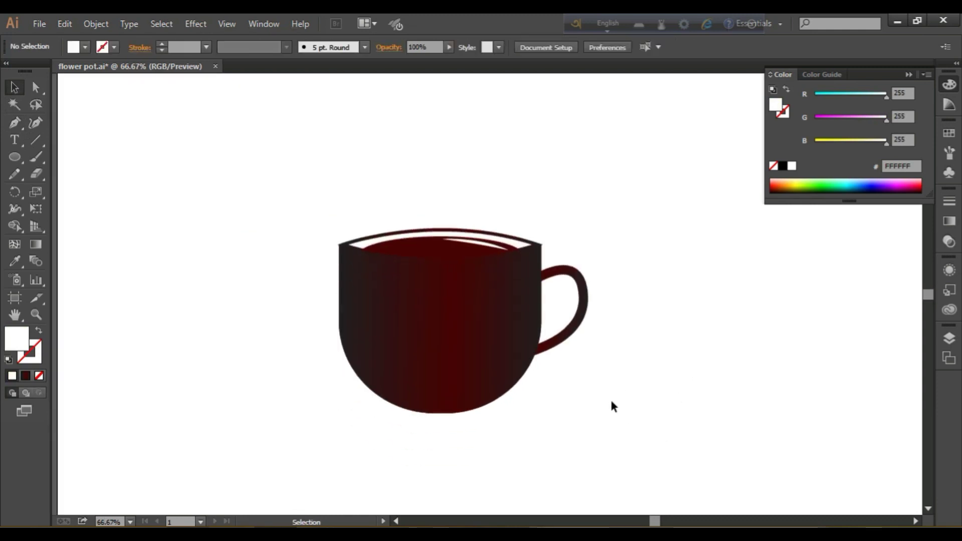
pyautogui.click(476, 245)
pyautogui.click(35, 87)
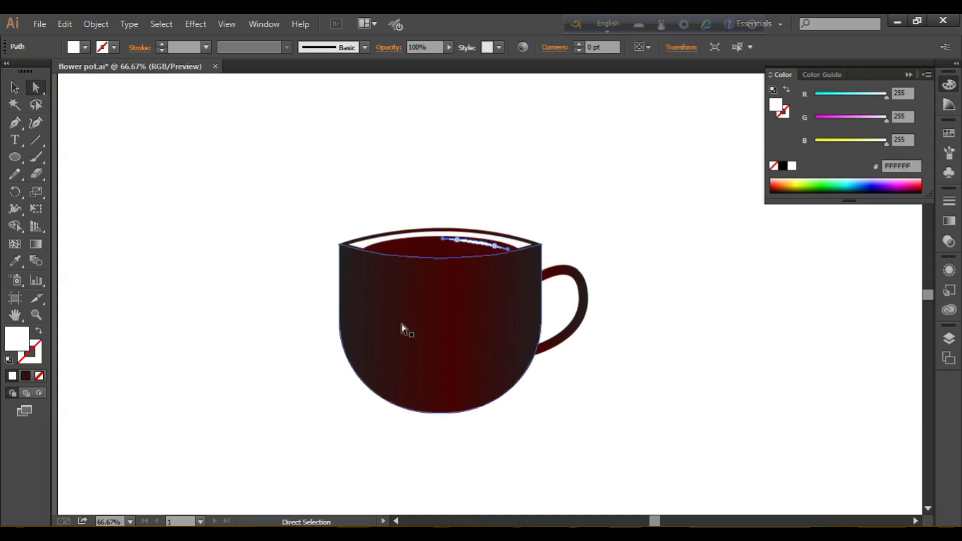
pyautogui.scroll(2, 469, 313)
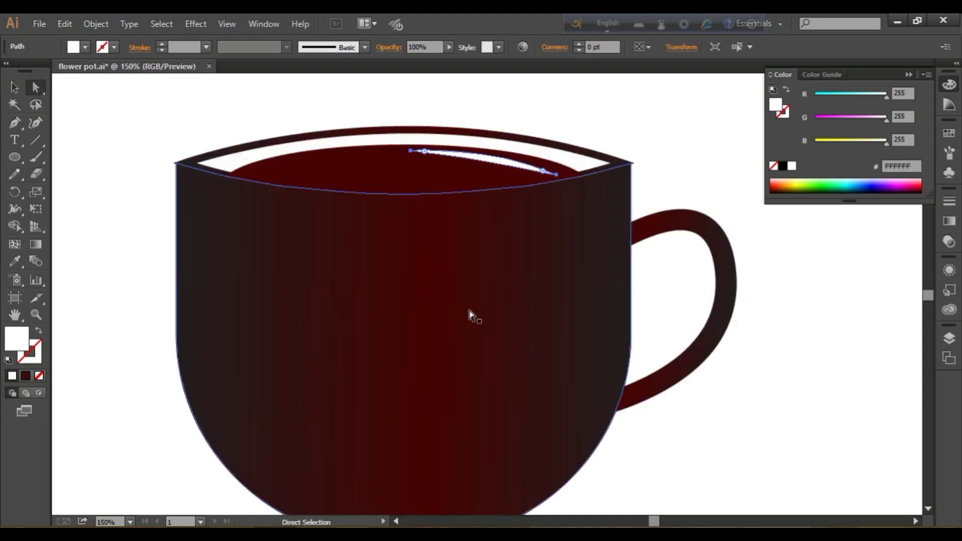
pyautogui.click(412, 150)
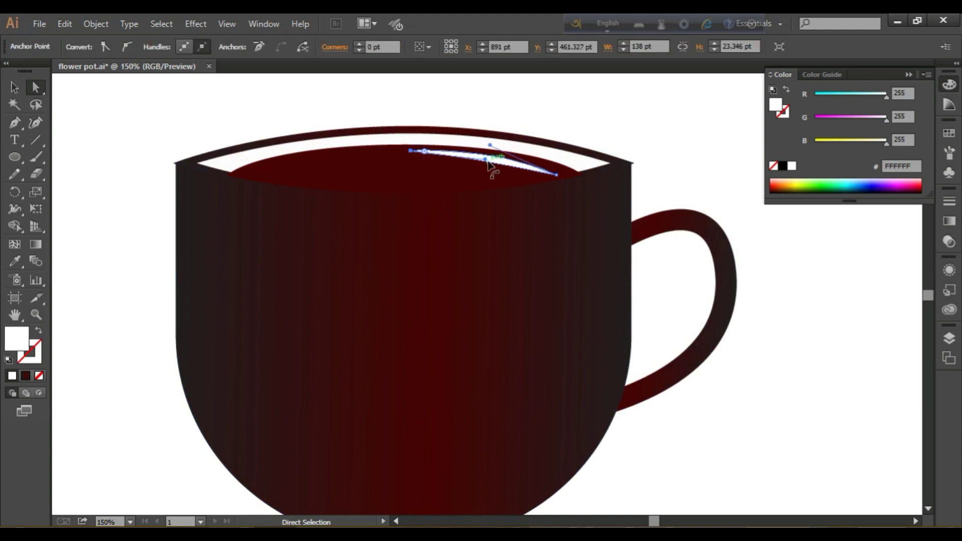
pyautogui.moveTo(413, 151); pyautogui.dragTo(422, 166)
pyautogui.moveTo(490, 145); pyautogui.dragTo(483, 146)
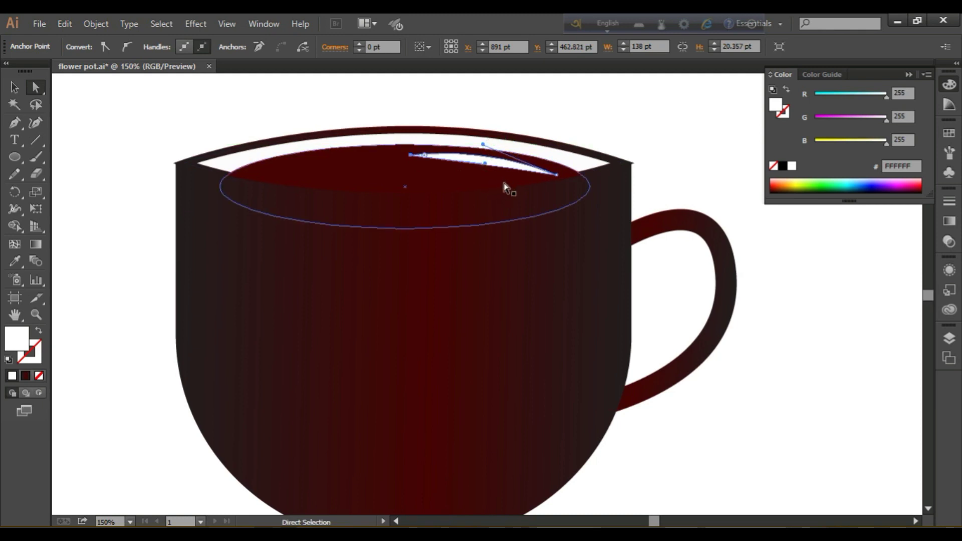
pyautogui.moveTo(486, 167); pyautogui.dragTo(489, 159)
pyautogui.click(627, 118)
pyautogui.scroll(-1, 461, 328)
pyautogui.scroll(-1, 462, 329)
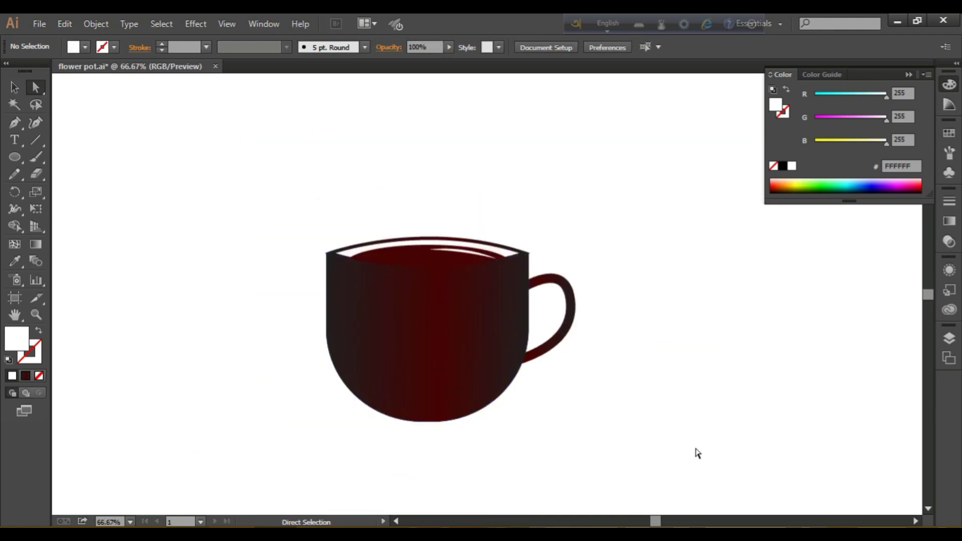
# - Give the cup body a solid white (FFFFFF) outline in place of its gradient stroke
pyautogui.click(461, 351)
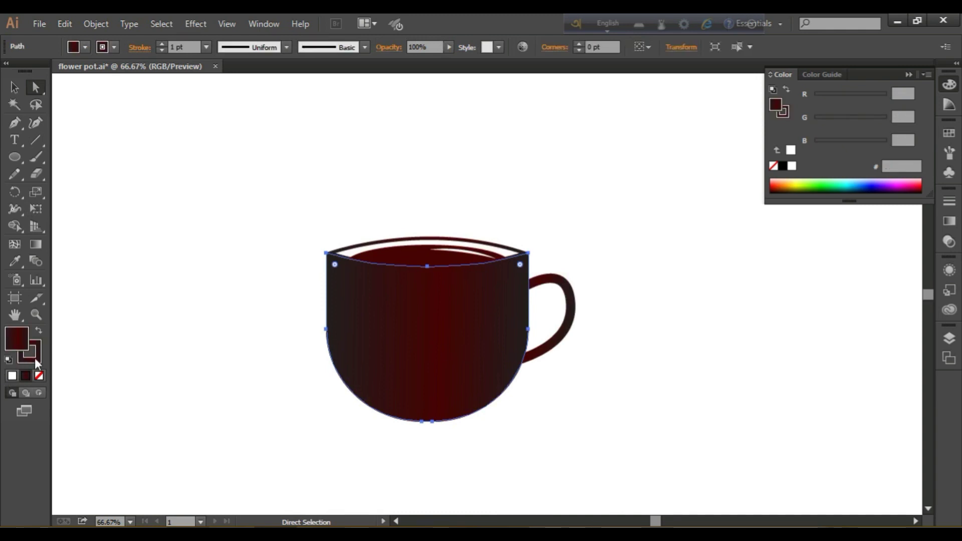
pyautogui.click(12, 376)
pyautogui.click(145, 346)
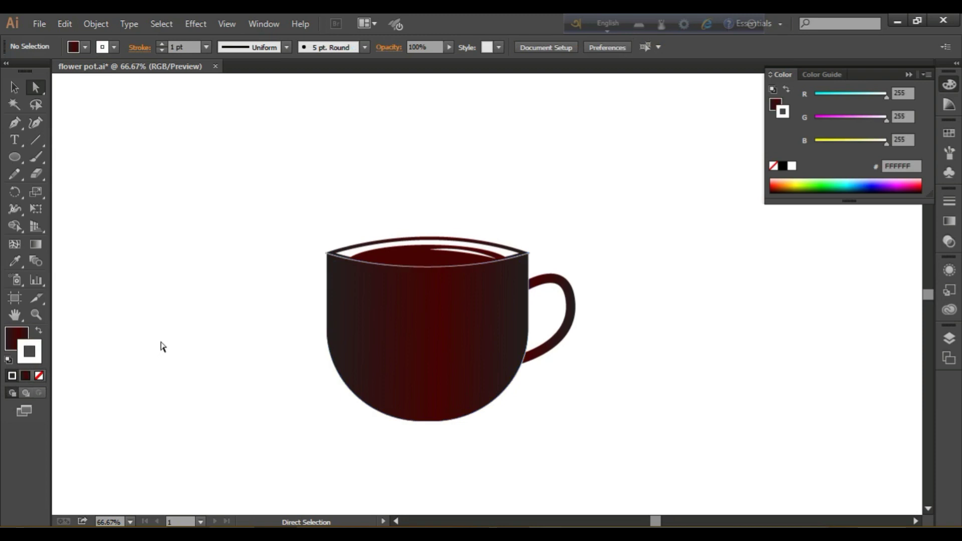
# - Fill the drink ellipse with the orange-brown colour 965105
pyautogui.press('v')
pyautogui.click(404, 248)
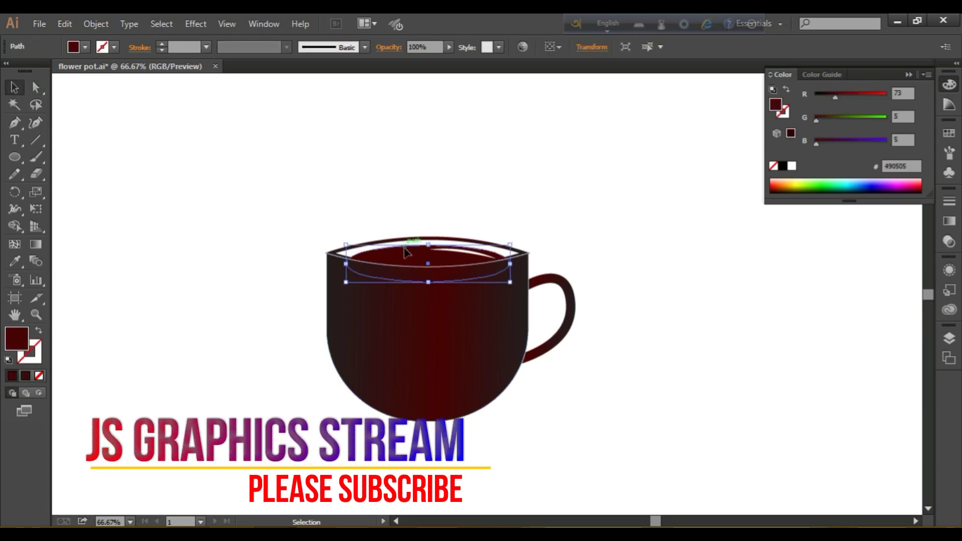
pyautogui.doubleClick(19, 341)
pyautogui.click(495, 345)
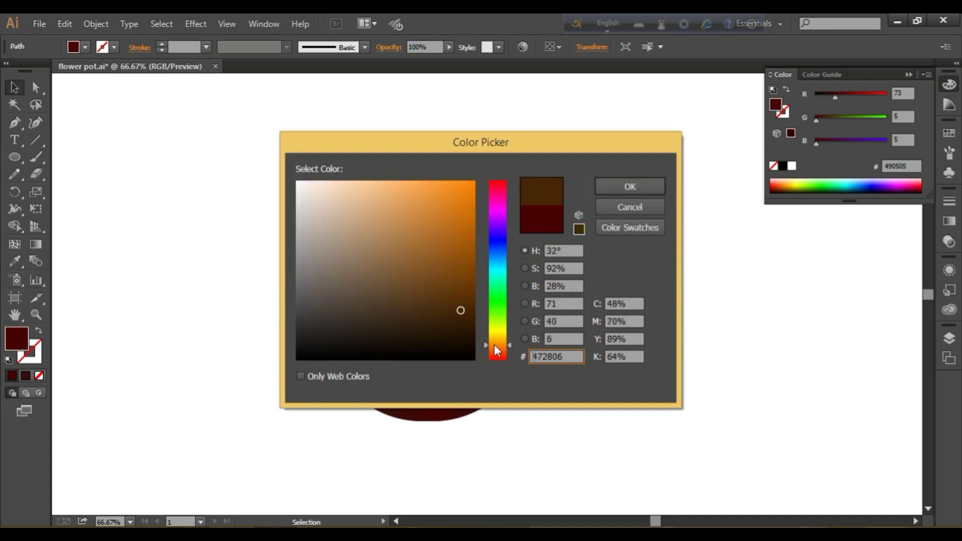
pyautogui.moveTo(471, 259); pyautogui.dragTo(470, 254)
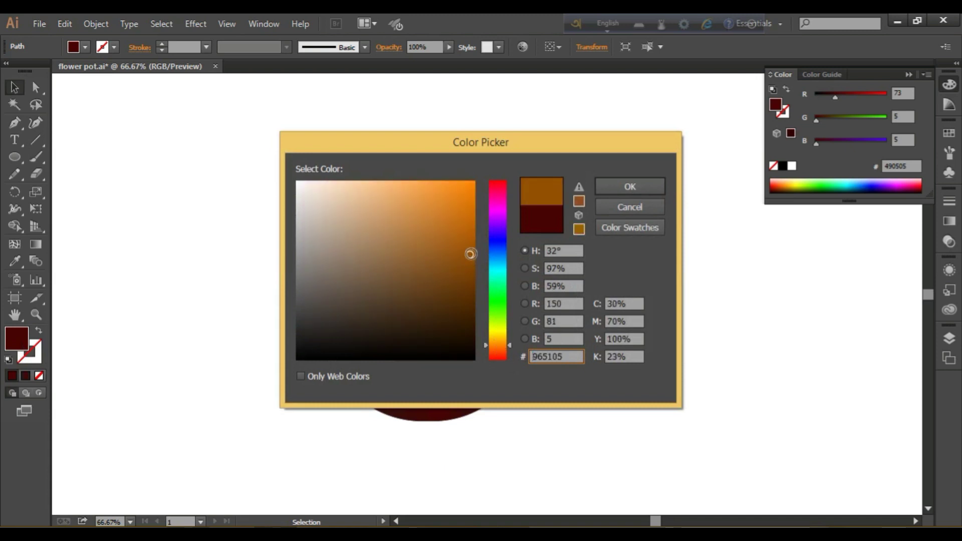
pyautogui.click(606, 185)
pyautogui.click(678, 358)
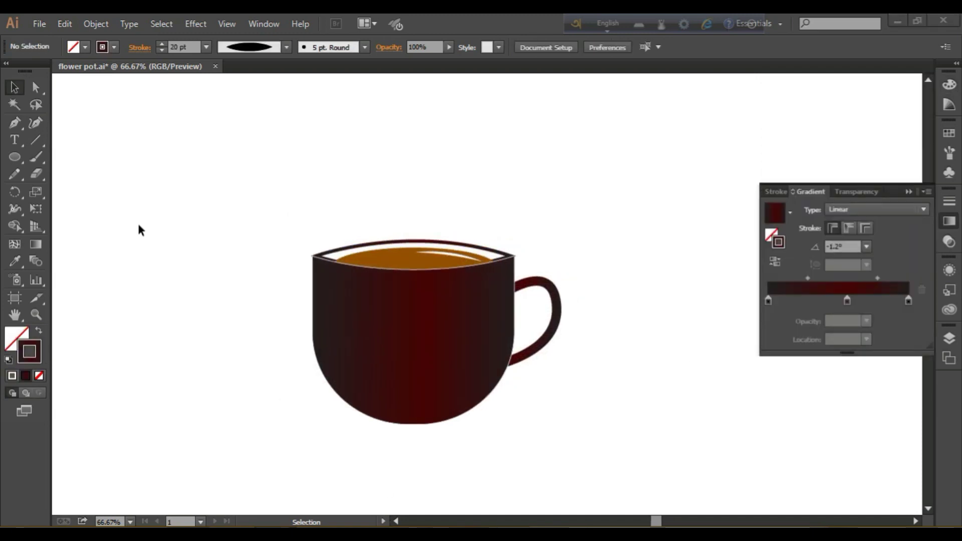
# - Draw an open S-shaped steam line rising from the middle of the cup's rim with the Pen tool
pyautogui.click(15, 123)
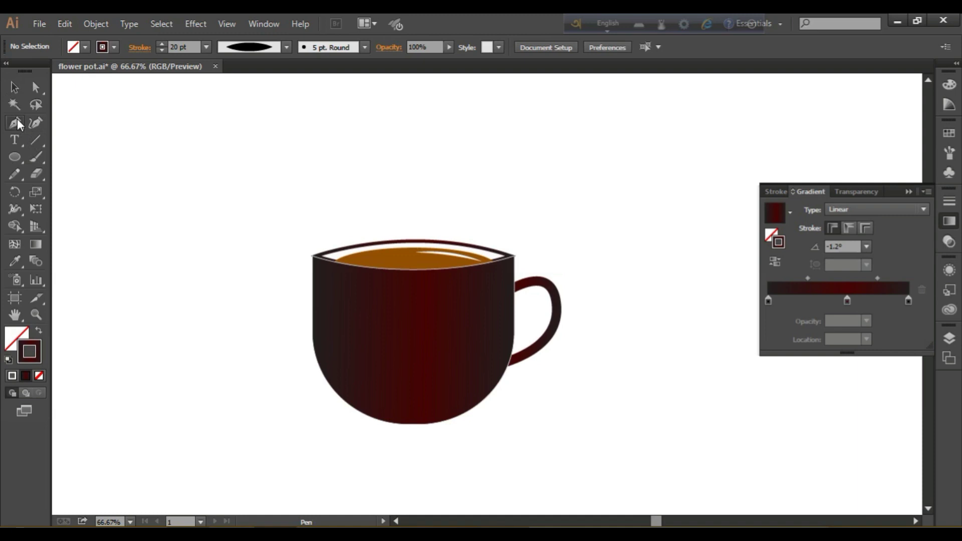
pyautogui.click(409, 242)
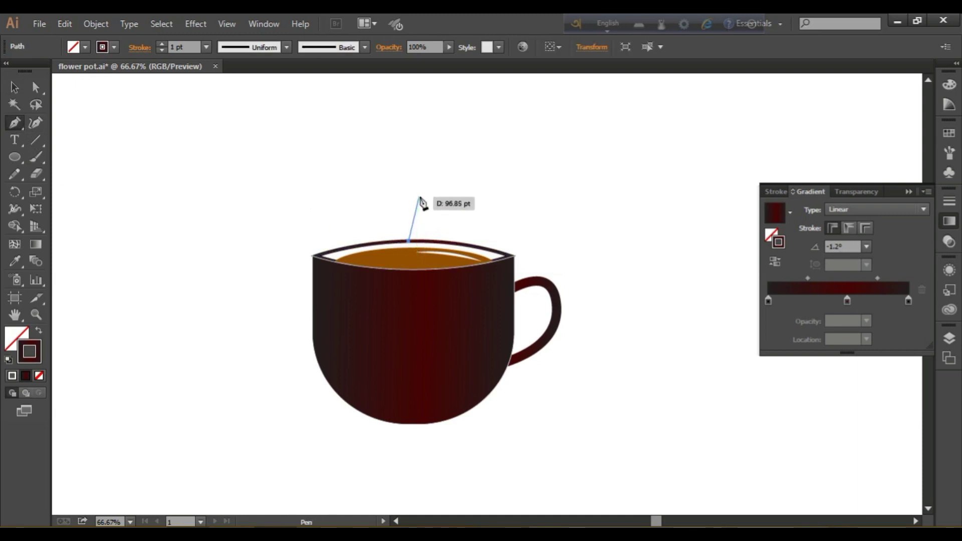
pyautogui.moveTo(420, 195); pyautogui.dragTo(449, 171)
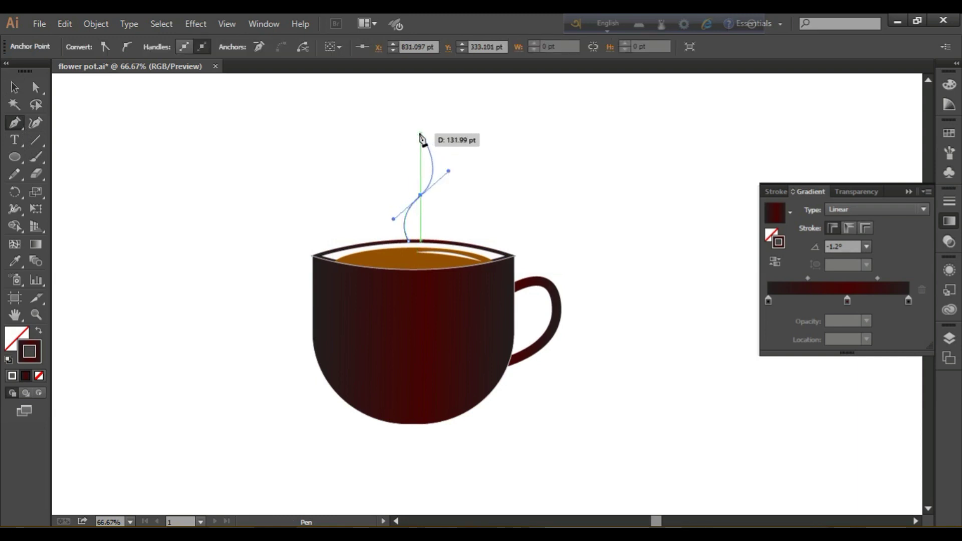
pyautogui.moveTo(421, 133); pyautogui.dragTo(407, 125)
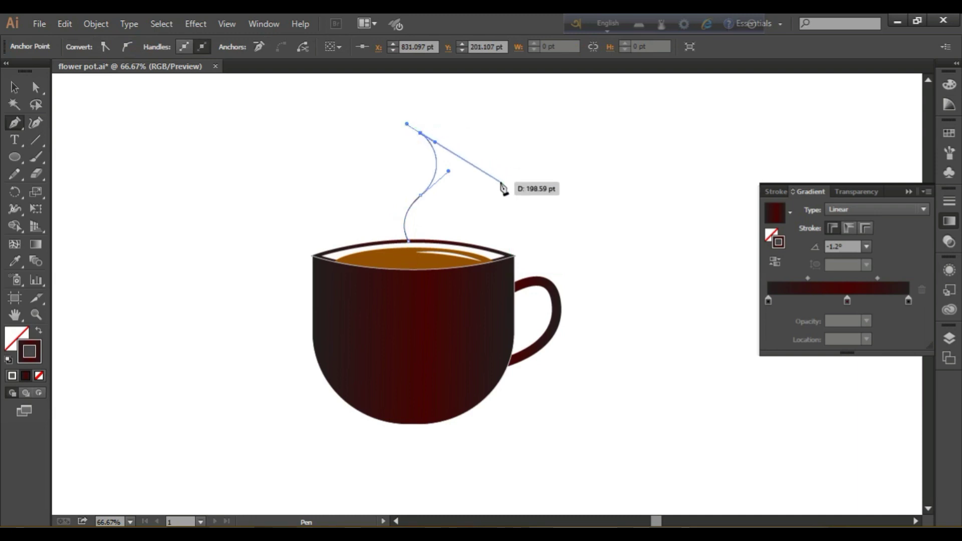
pyautogui.press('Escape')
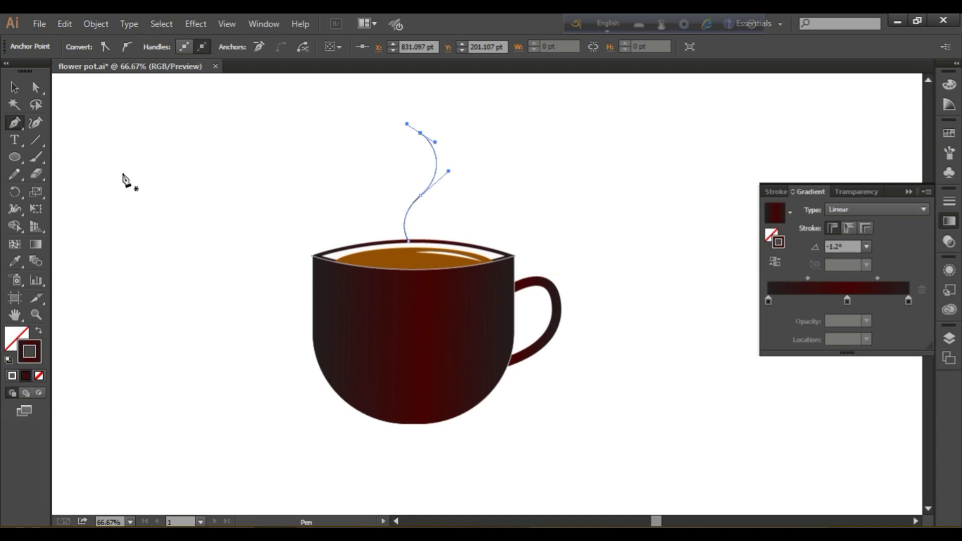
# - Smooth the steam line by adjusting its end points and middle curve handles with Direct Selection
pyautogui.click(36, 87)
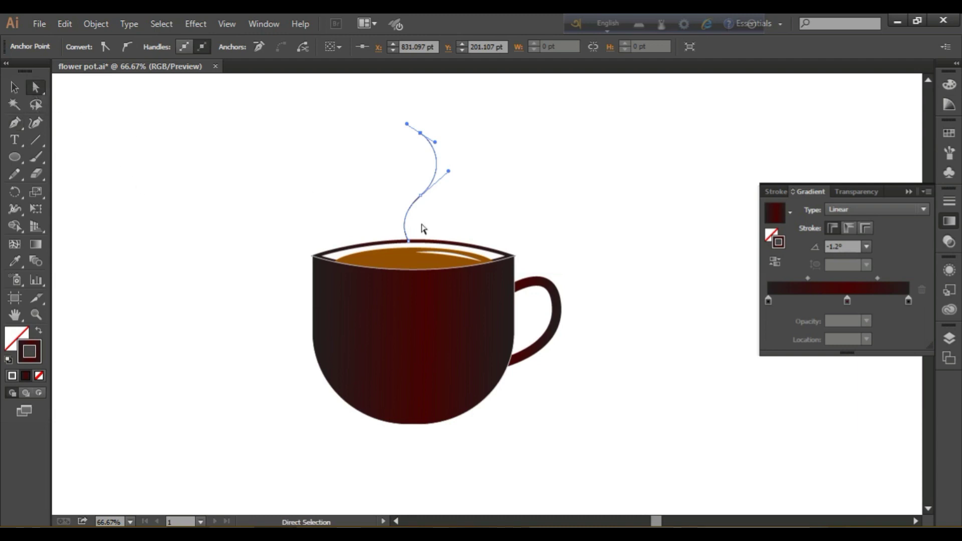
pyautogui.moveTo(448, 171)
pyautogui.mouseDown()
pyautogui.moveTo(462, 170)
pyautogui.moveTo(449, 162)
pyautogui.mouseUp()
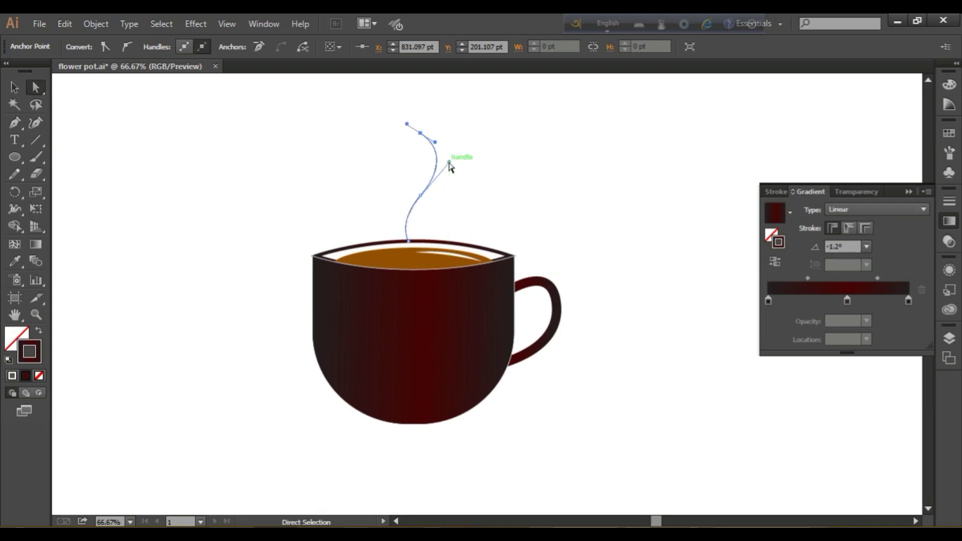
pyautogui.moveTo(410, 241); pyautogui.dragTo(416, 244)
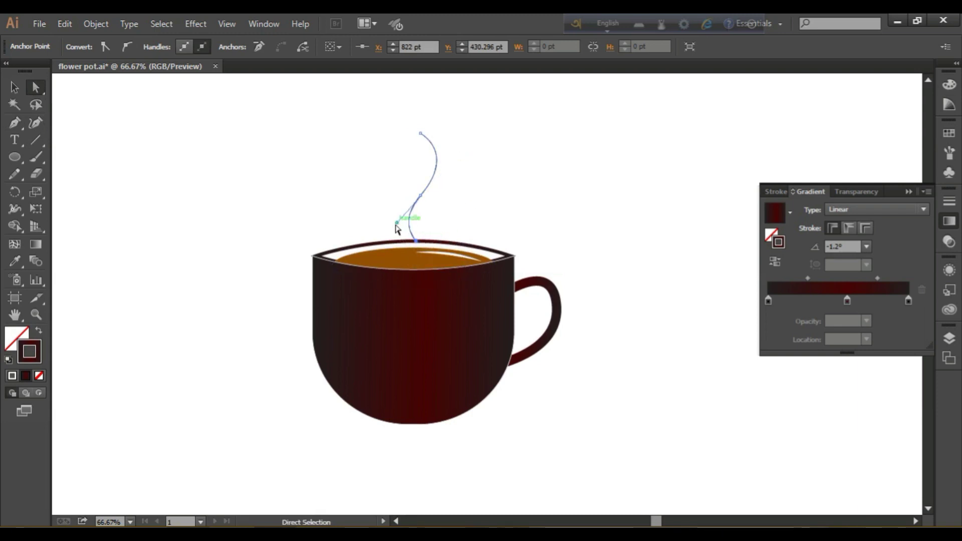
pyautogui.moveTo(395, 224); pyautogui.dragTo(394, 218)
pyautogui.click(420, 133)
pyautogui.moveTo(422, 135); pyautogui.dragTo(424, 140)
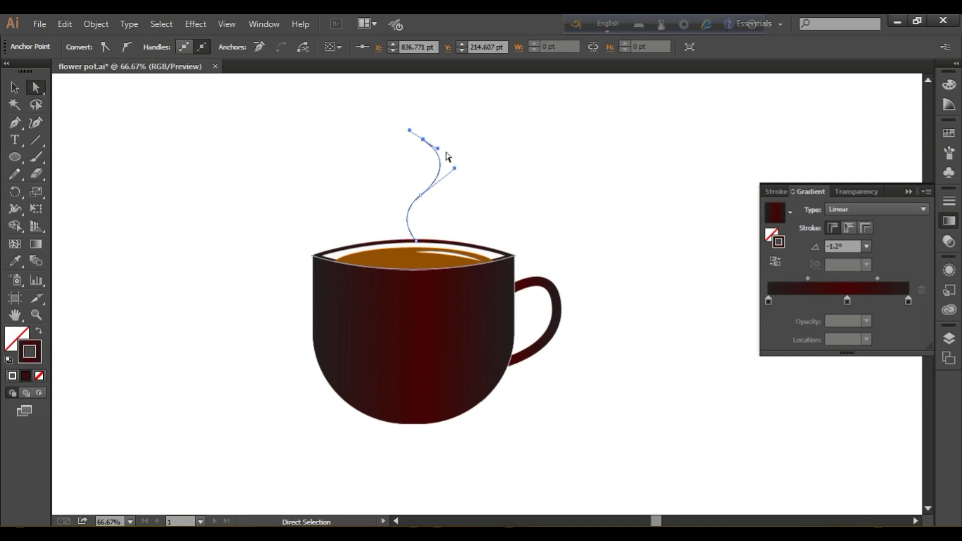
pyautogui.moveTo(454, 169); pyautogui.dragTo(449, 170)
pyautogui.click(506, 194)
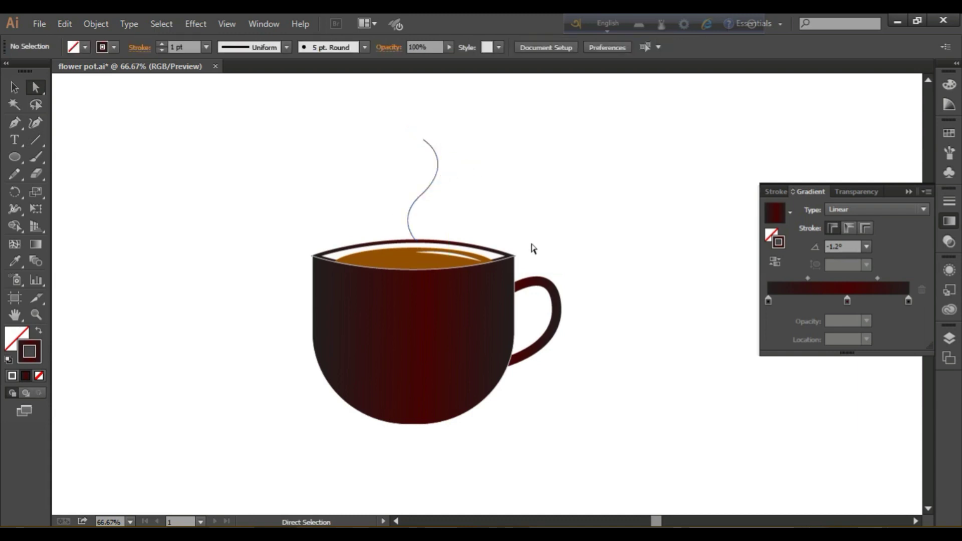
# - Give the steam line a 20 pt stroke with the width profile that tapers at both ends
pyautogui.click(18, 86)
pyautogui.click(438, 168)
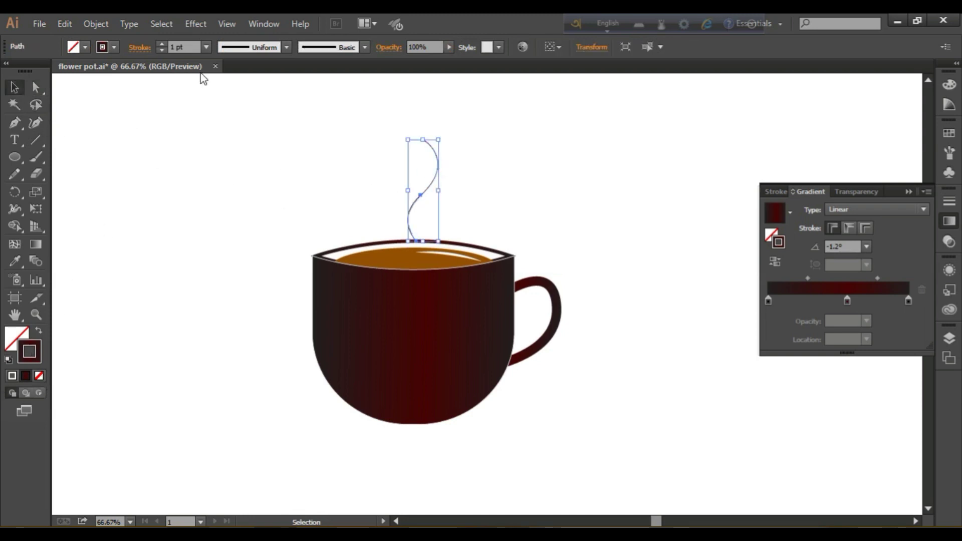
pyautogui.click(206, 47)
pyautogui.click(223, 326)
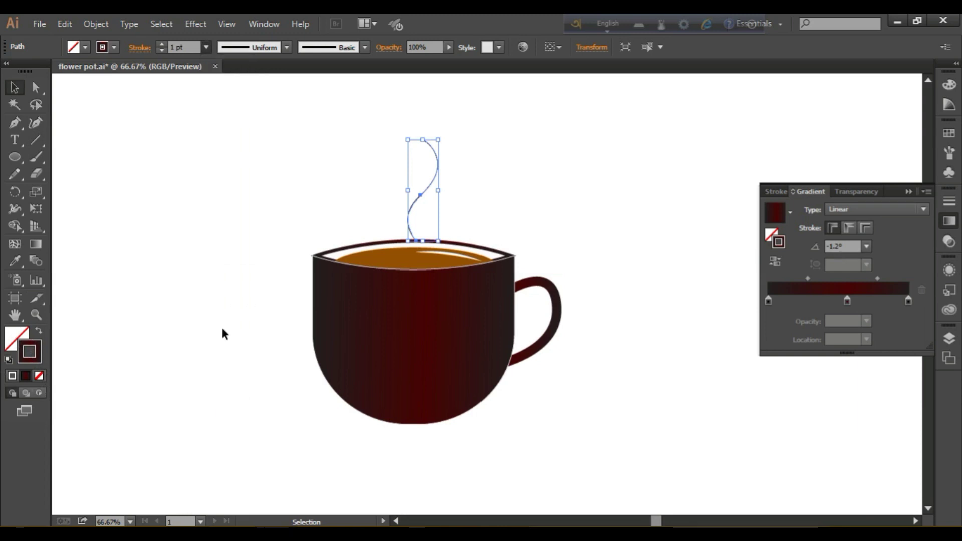
pyautogui.click(285, 48)
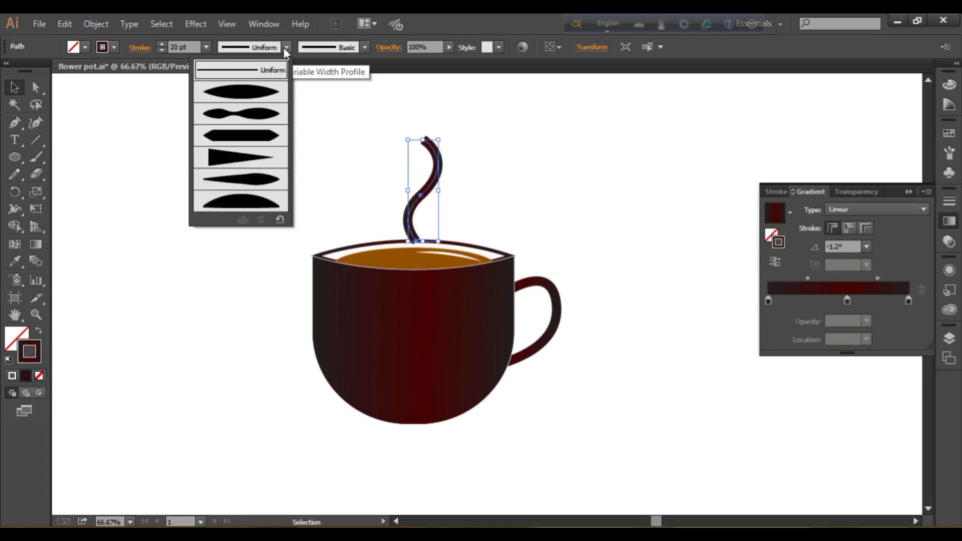
pyautogui.click(258, 91)
pyautogui.click(244, 181)
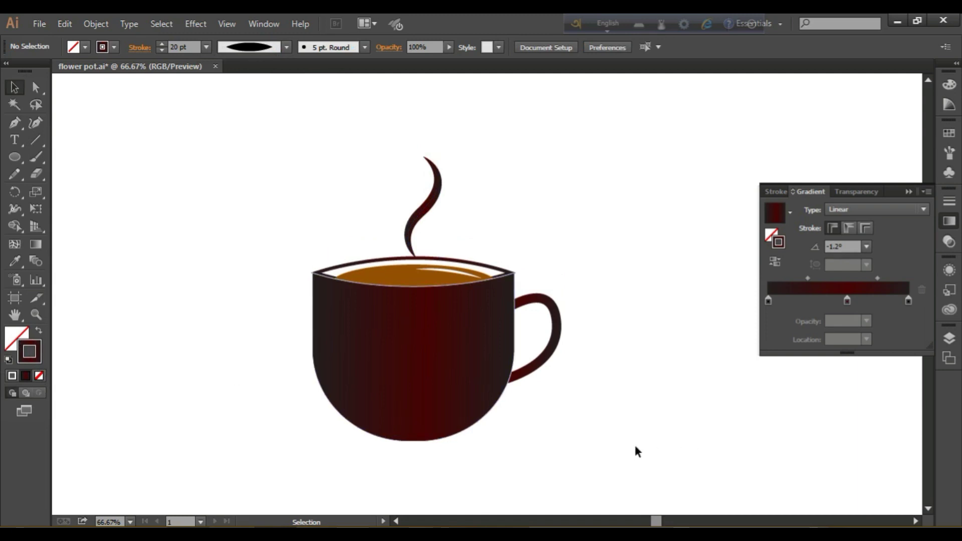
# - Set the steam line's stroke weight to 16 pt
pyautogui.click(437, 184)
pyautogui.click(205, 47)
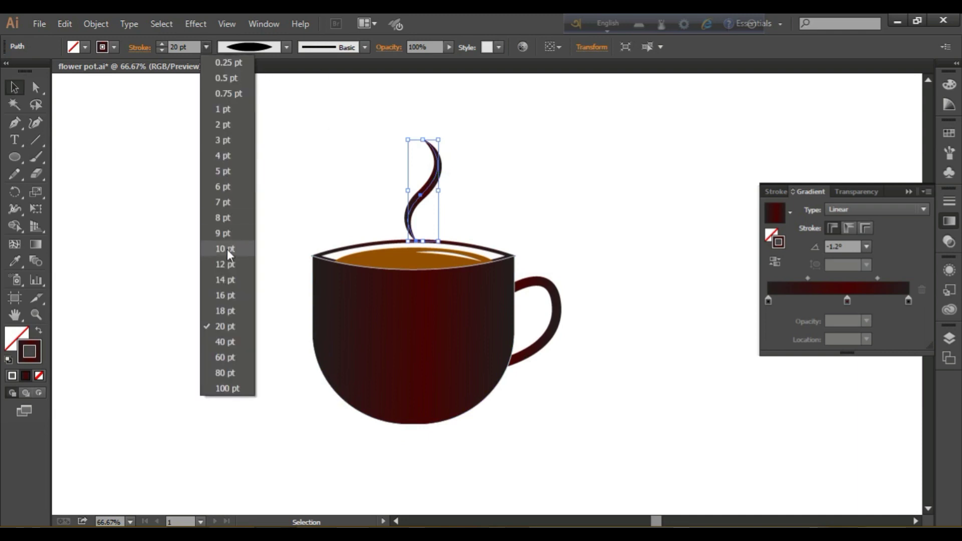
pyautogui.click(221, 296)
pyautogui.click(224, 215)
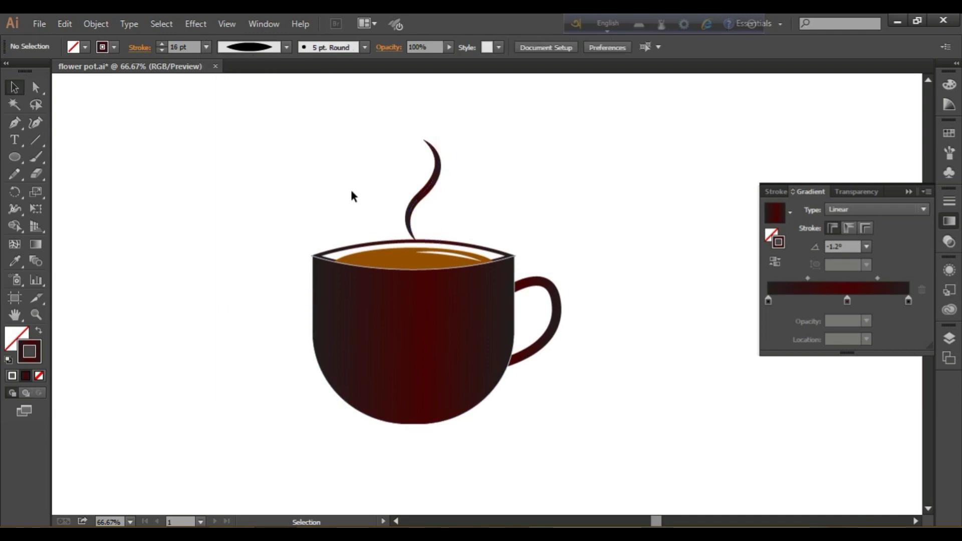
# - Duplicate the steam wisp so two stand side by side, and enlarge the left one to about 89 pt wide and 299 pt high
pyautogui.moveTo(441, 189)
pyautogui.mouseDown()
pyautogui.moveTo(461, 197)
pyautogui.moveTo(436, 179)
pyautogui.mouseUp()
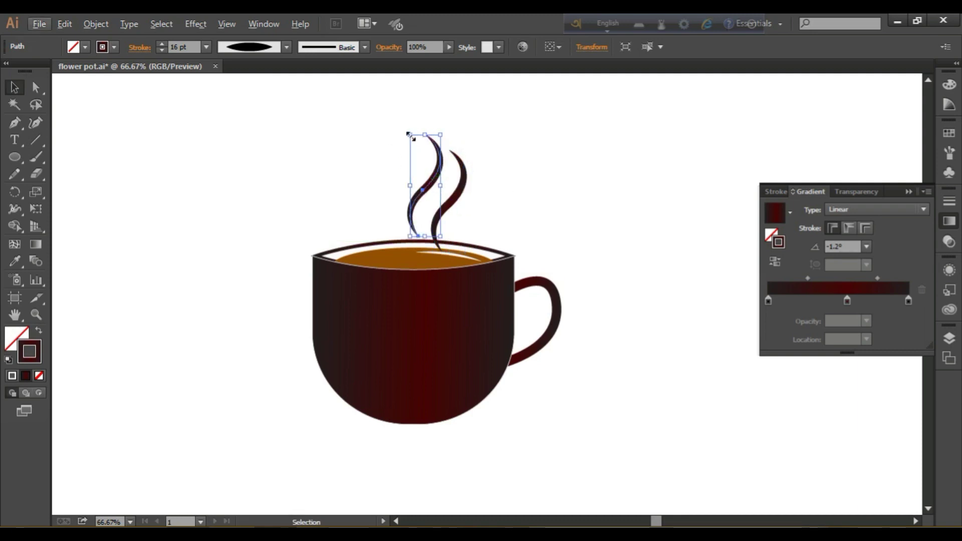
pyautogui.moveTo(408, 134); pyautogui.dragTo(401, 100)
pyautogui.scroll(3, 594, 238)
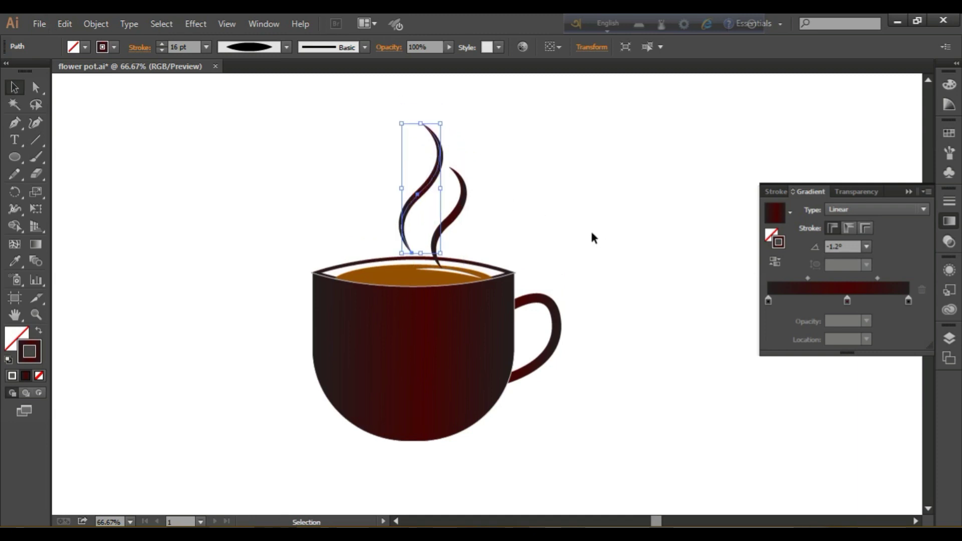
pyautogui.click(416, 256)
pyautogui.moveTo(416, 257); pyautogui.dragTo(424, 227)
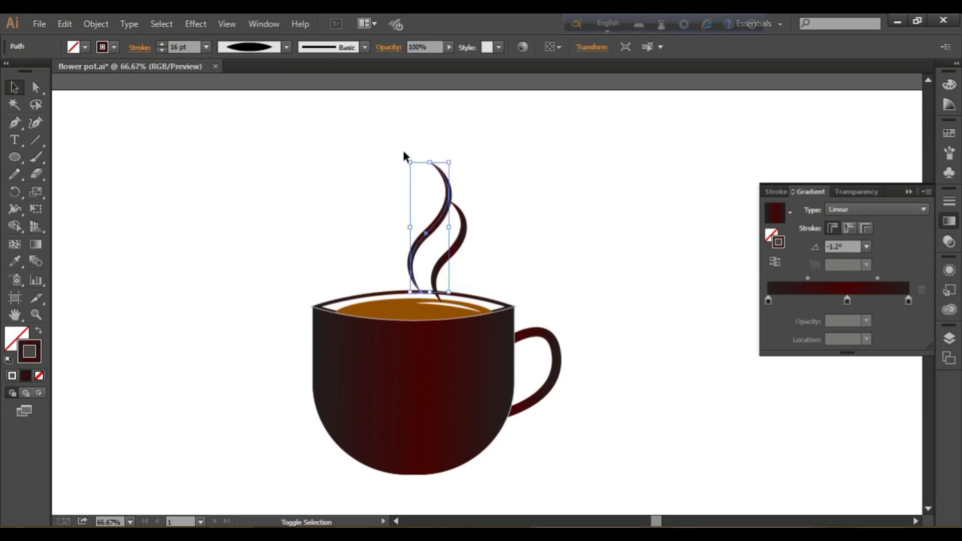
pyautogui.moveTo(410, 162); pyautogui.dragTo(400, 150)
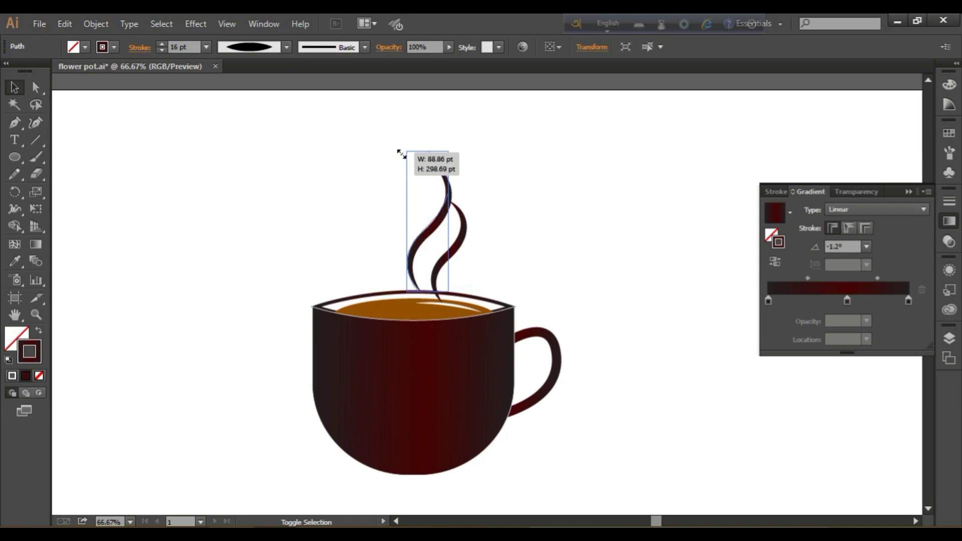
pyautogui.click(513, 266)
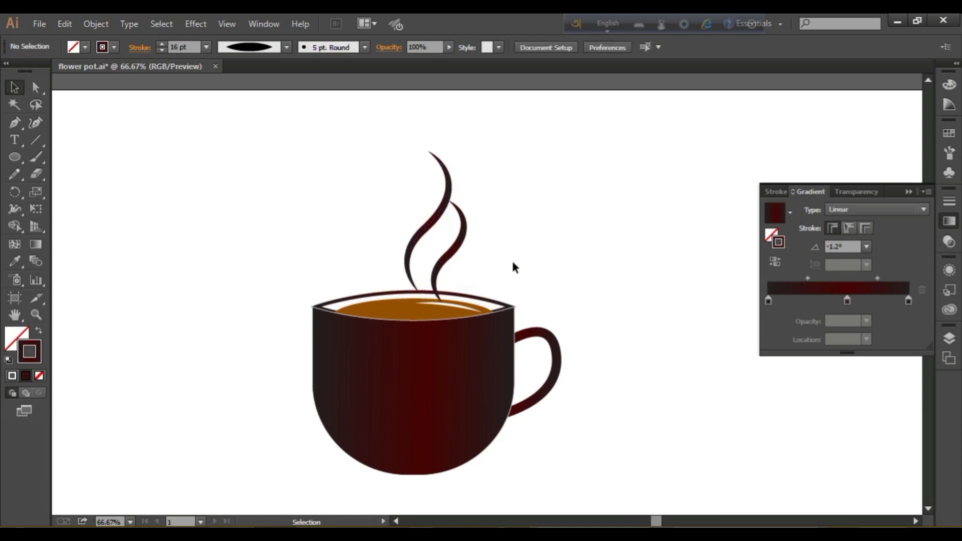
# - Move both steam wisps left so they rise from the middle of the cup's opening
pyautogui.click(460, 248)
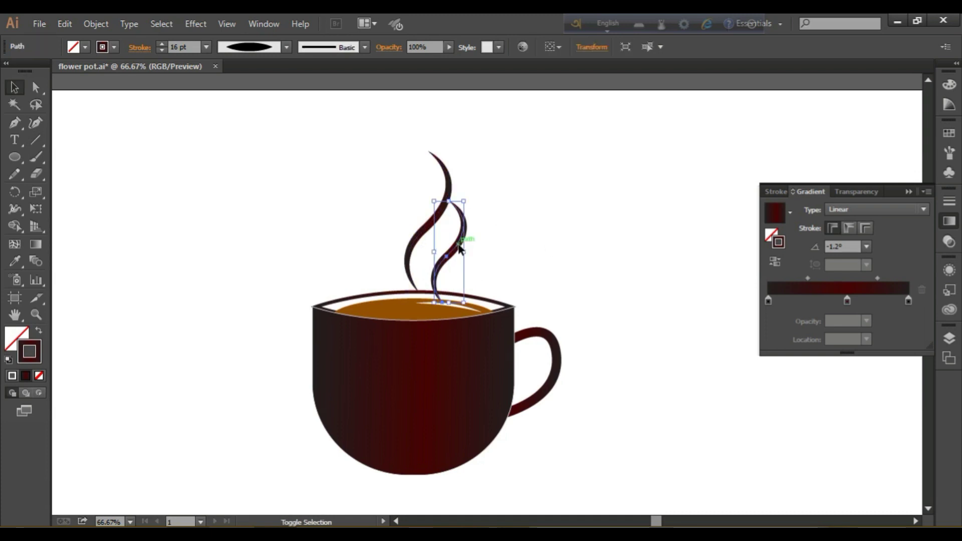
pyautogui.moveTo(448, 182); pyautogui.dragTo(441, 182)
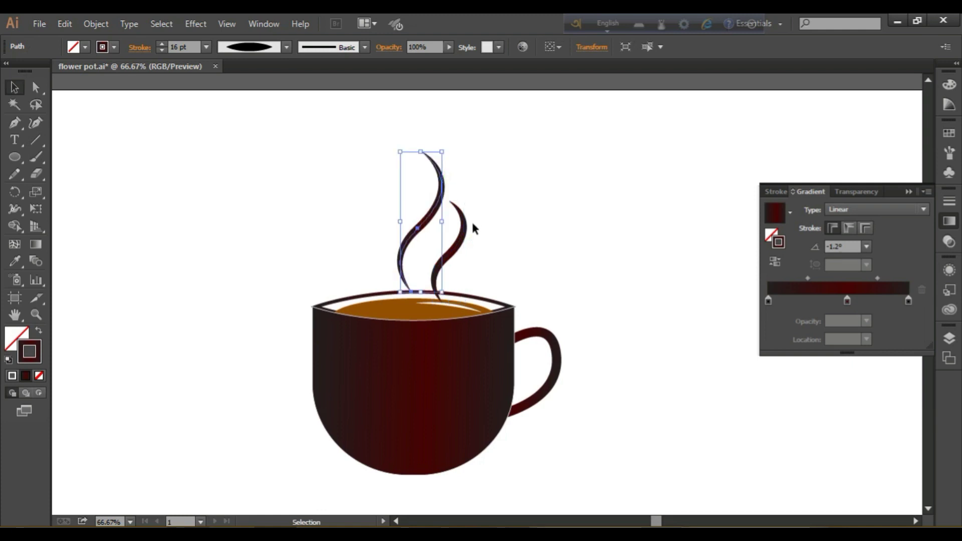
pyautogui.moveTo(465, 243); pyautogui.dragTo(456, 243)
pyautogui.click(532, 249)
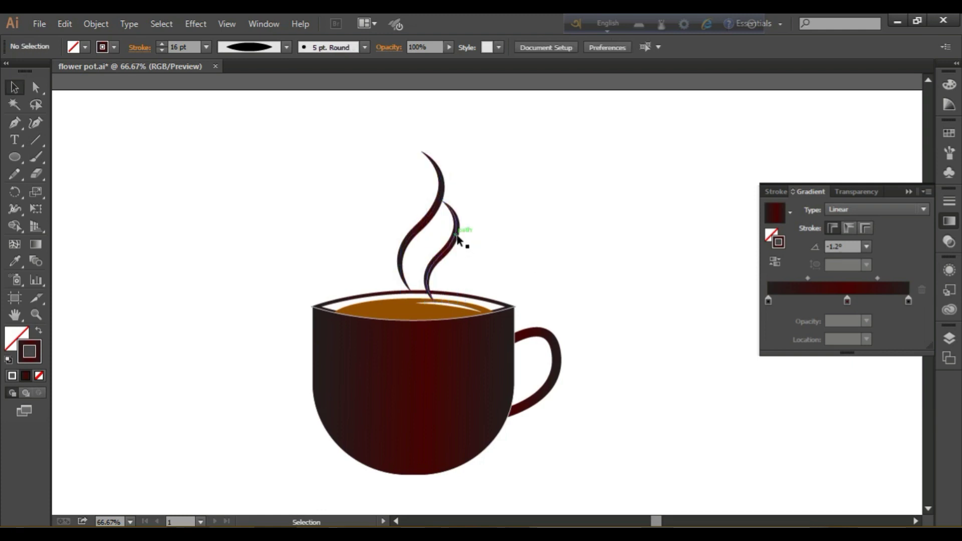
pyautogui.moveTo(427, 216); pyautogui.dragTo(416, 217)
pyautogui.moveTo(450, 245); pyautogui.dragTo(436, 247)
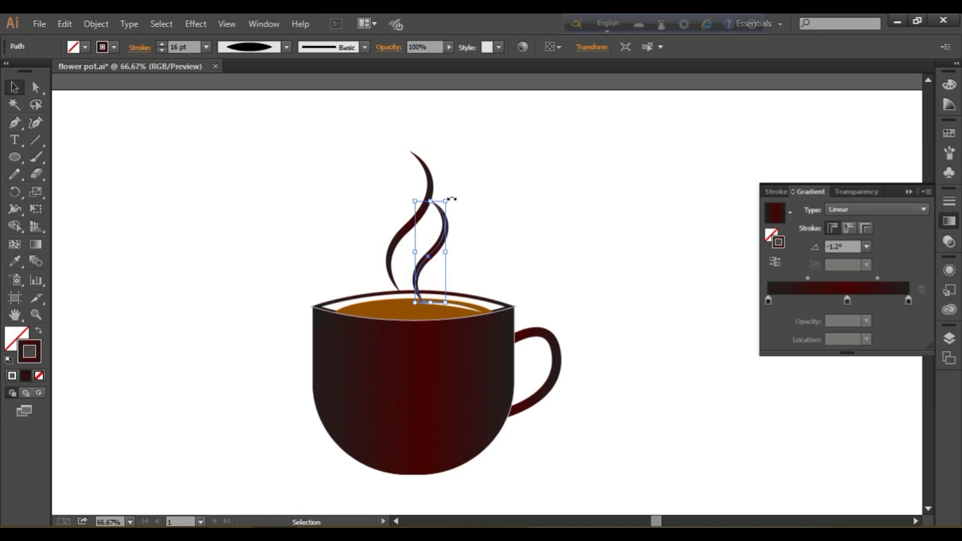
# - Rotate the smaller steam wisp slightly clockwise and shift it a little right, away from the taller wisp
pyautogui.moveTo(449, 197); pyautogui.dragTo(465, 209)
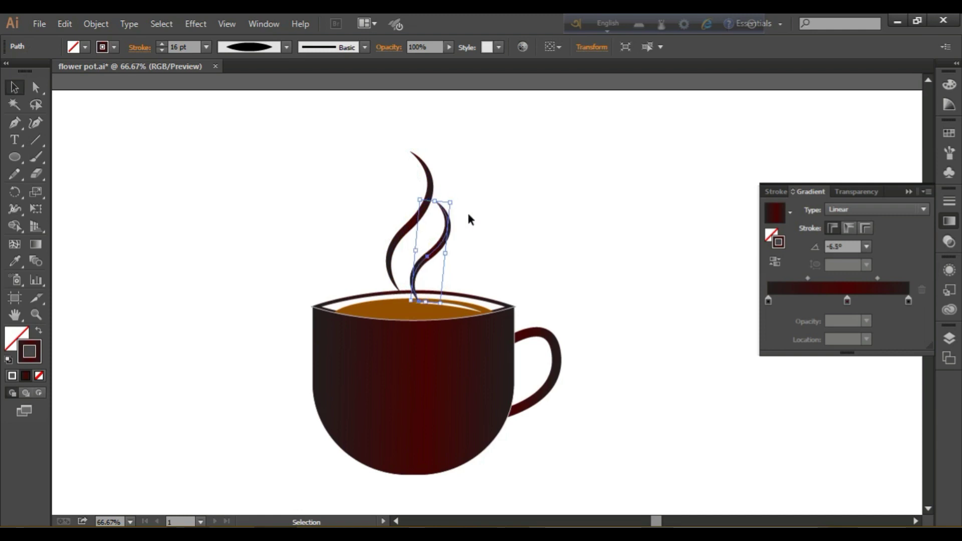
pyautogui.click(498, 229)
pyautogui.moveTo(452, 235); pyautogui.dragTo(457, 236)
pyautogui.click(576, 251)
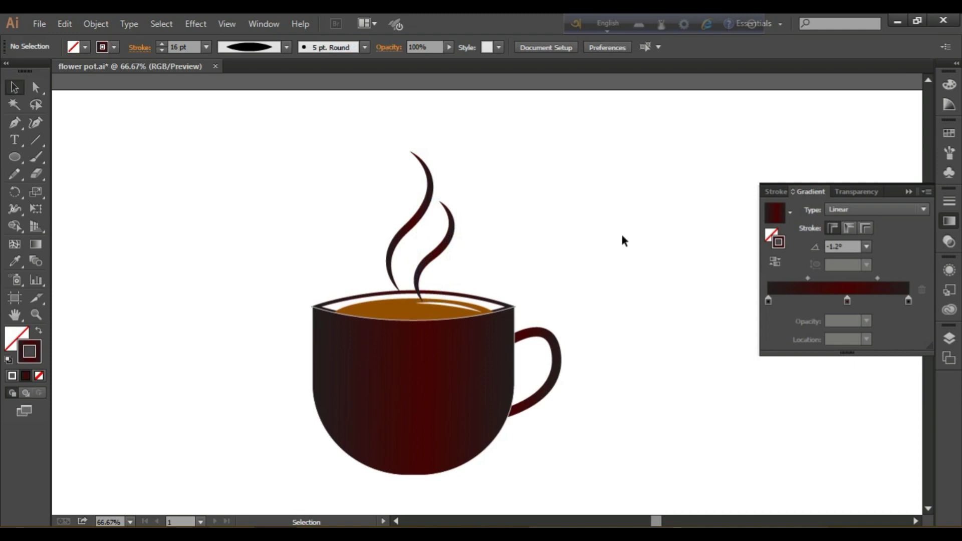
# - Set the stroke weight of both steam wisps to 18 pt
pyautogui.scroll(-1, 564, 315)
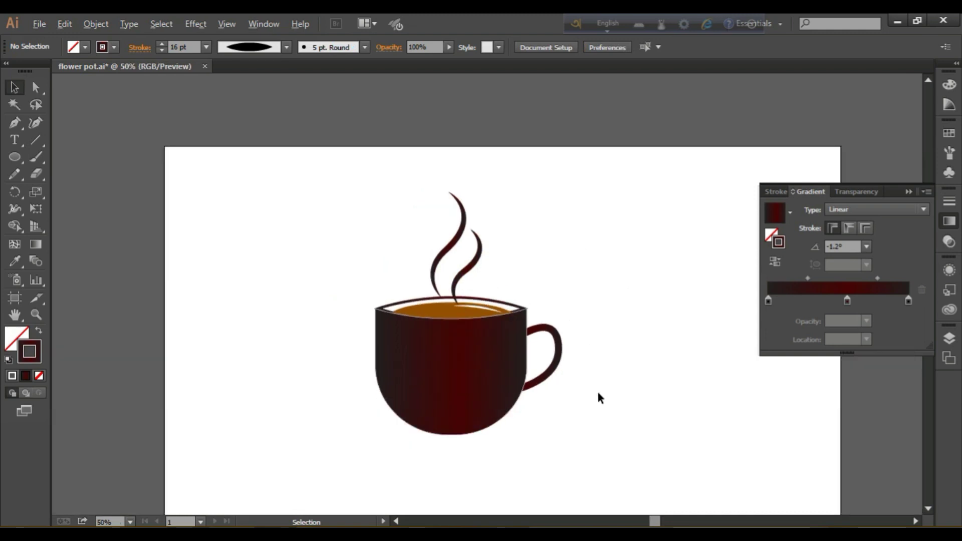
pyautogui.scroll(-1, 599, 394)
pyautogui.moveTo(666, 419); pyautogui.dragTo(567, 370)
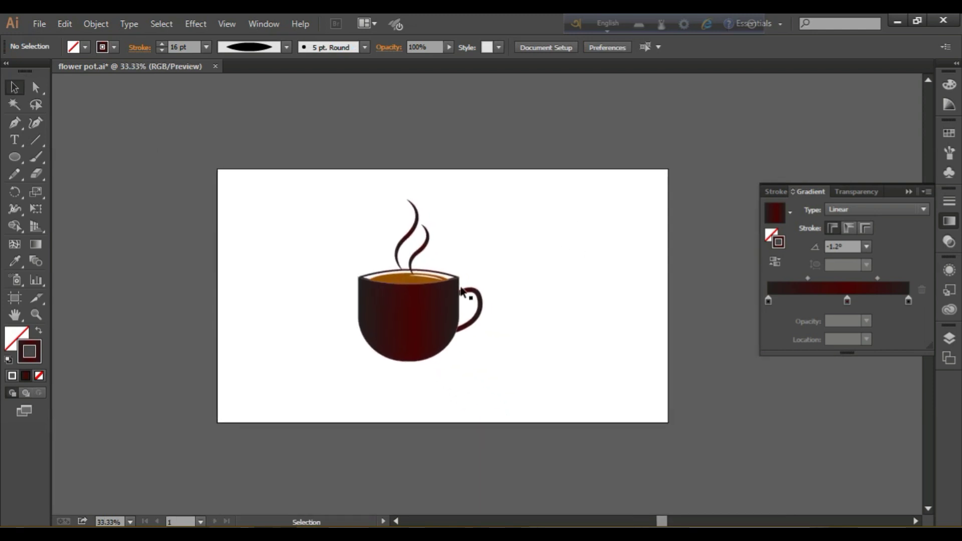
pyautogui.click(426, 243)
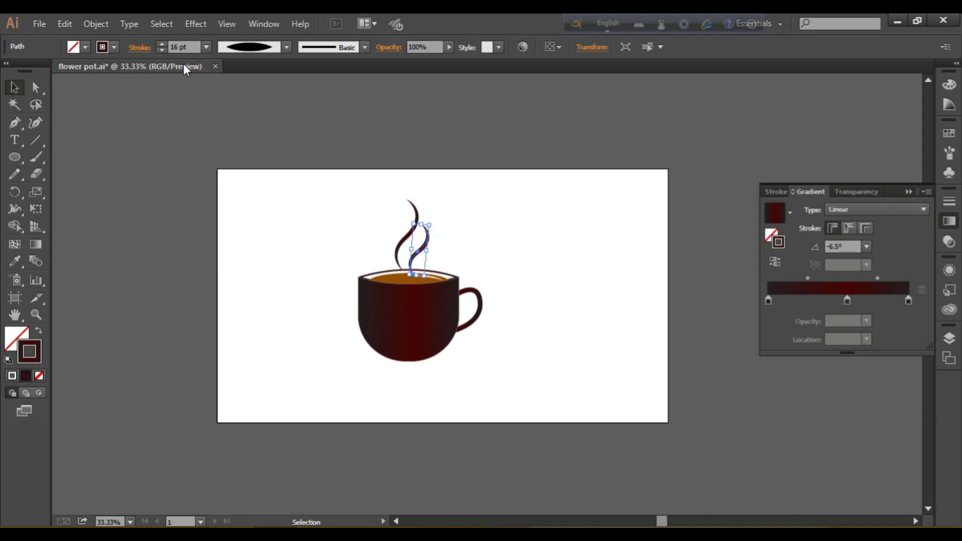
pyautogui.click(205, 46)
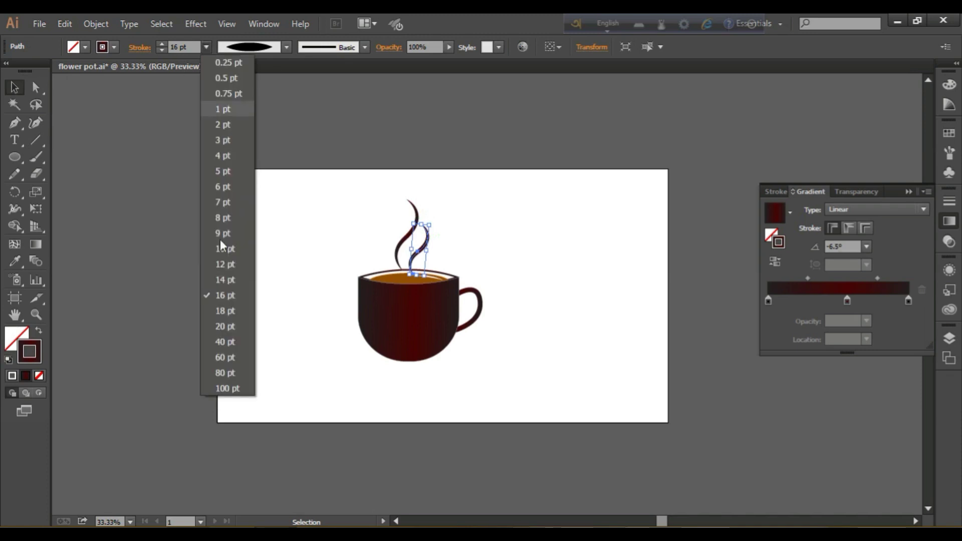
pyautogui.click(218, 310)
pyautogui.click(410, 215)
pyautogui.click(205, 46)
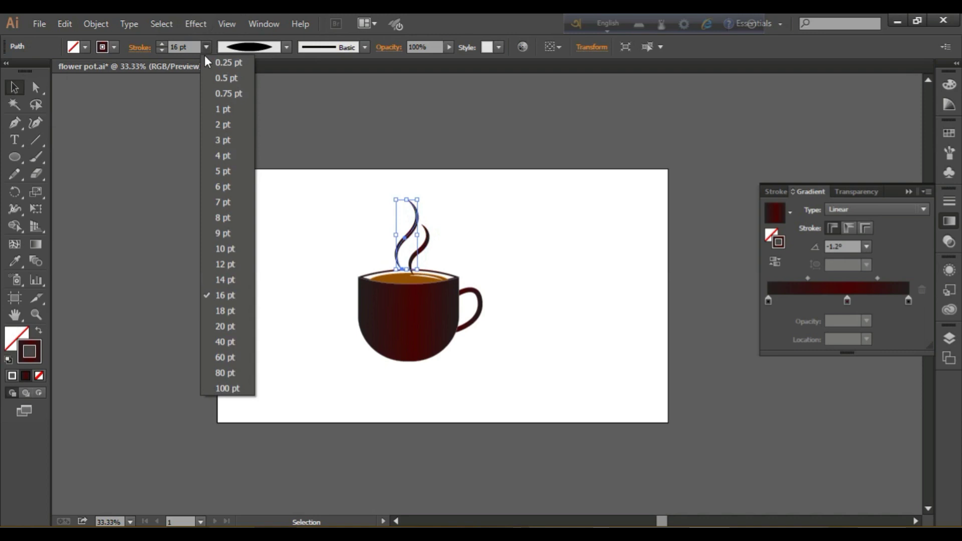
pyautogui.click(217, 312)
pyautogui.click(575, 296)
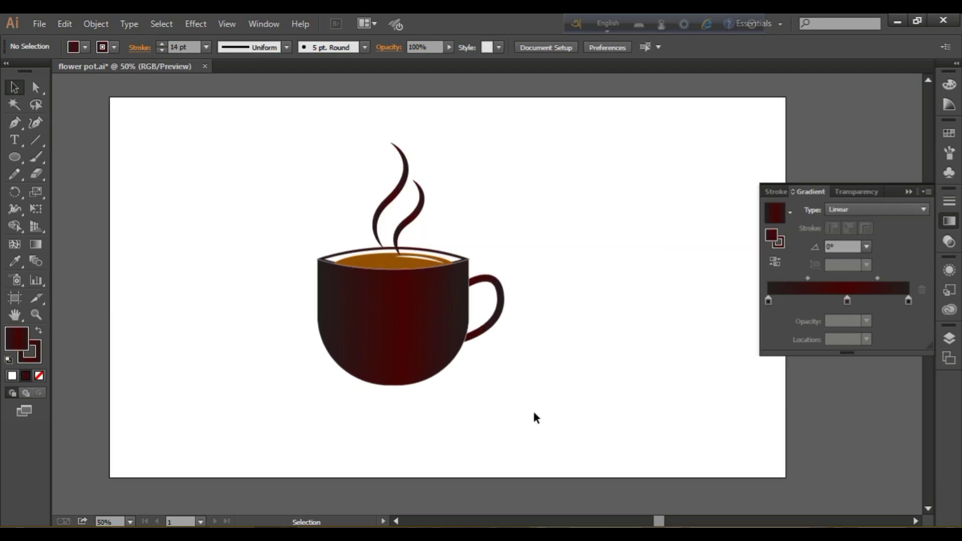
# - Draw a saucer ellipse wider than the cup around its lower half and remove the ellipse's fill
pyautogui.click(15, 159)
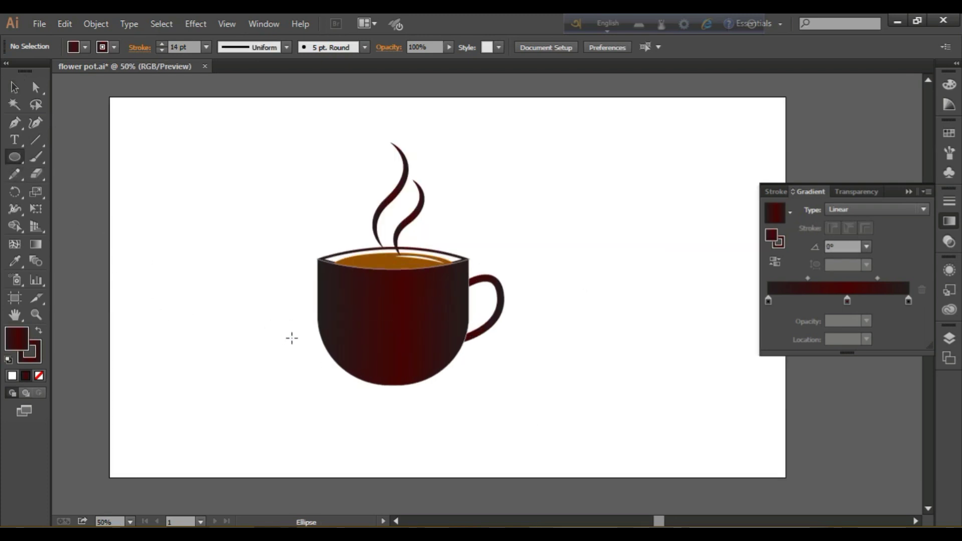
pyautogui.moveTo(291, 311); pyautogui.dragTo(501, 427)
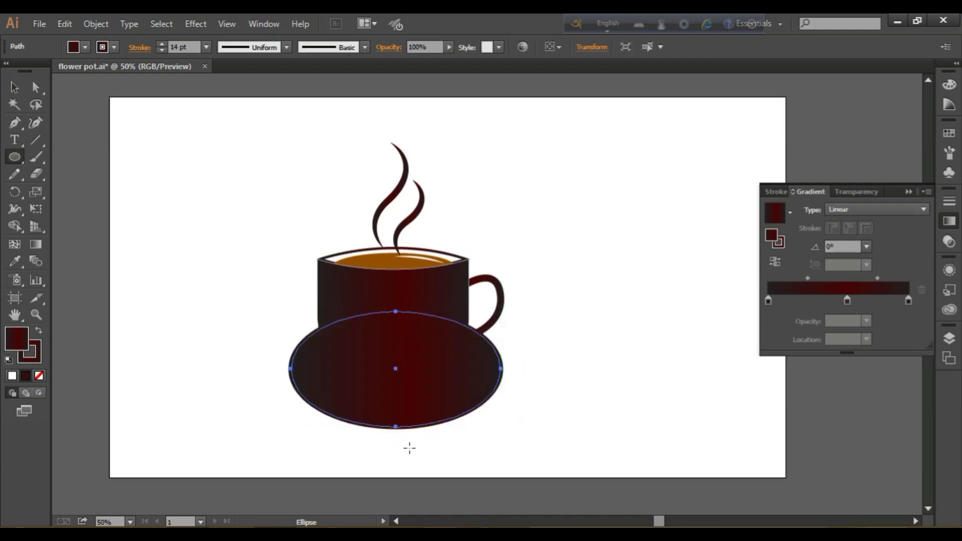
pyautogui.click(14, 88)
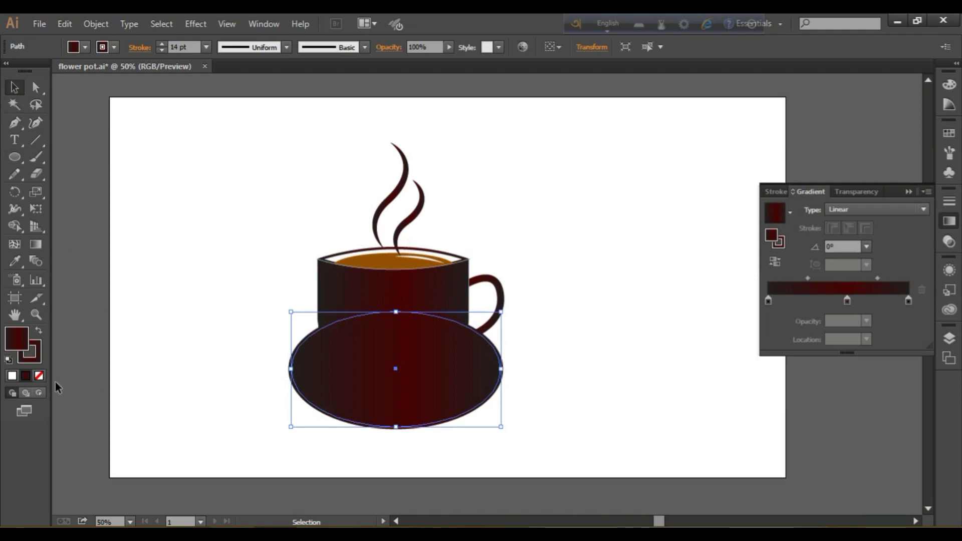
pyautogui.click(39, 376)
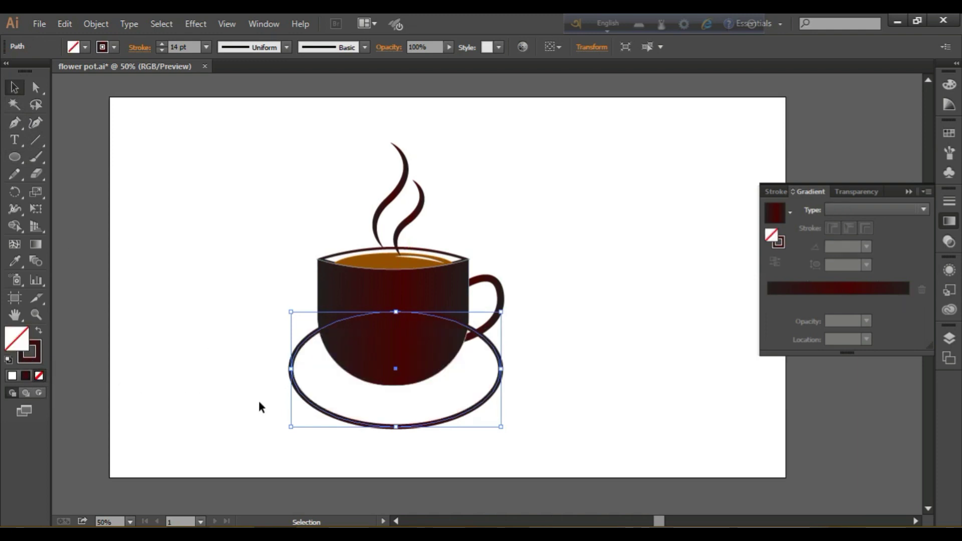
# - Apply the width profile that tapers at both ends to the saucer ellipse and shift it slightly left
pyautogui.click(278, 48)
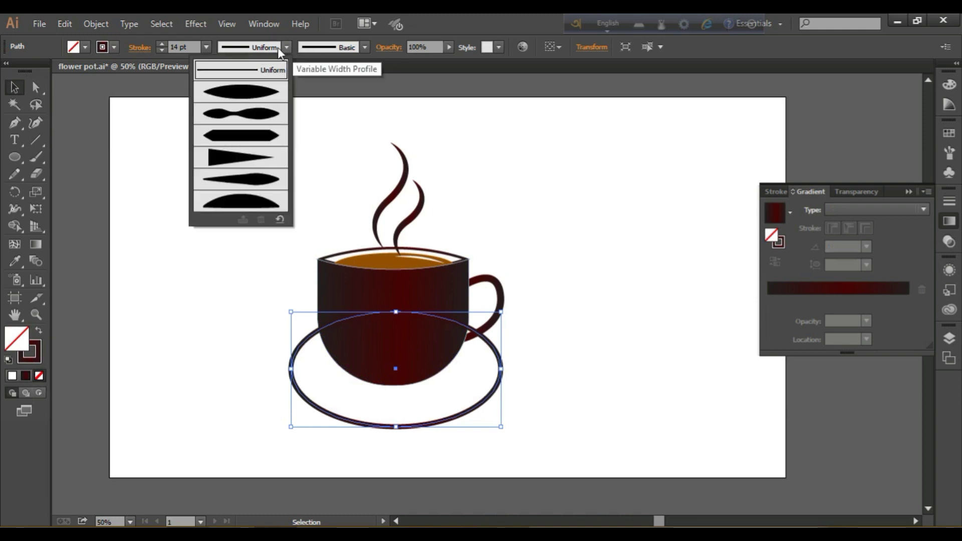
pyautogui.click(249, 94)
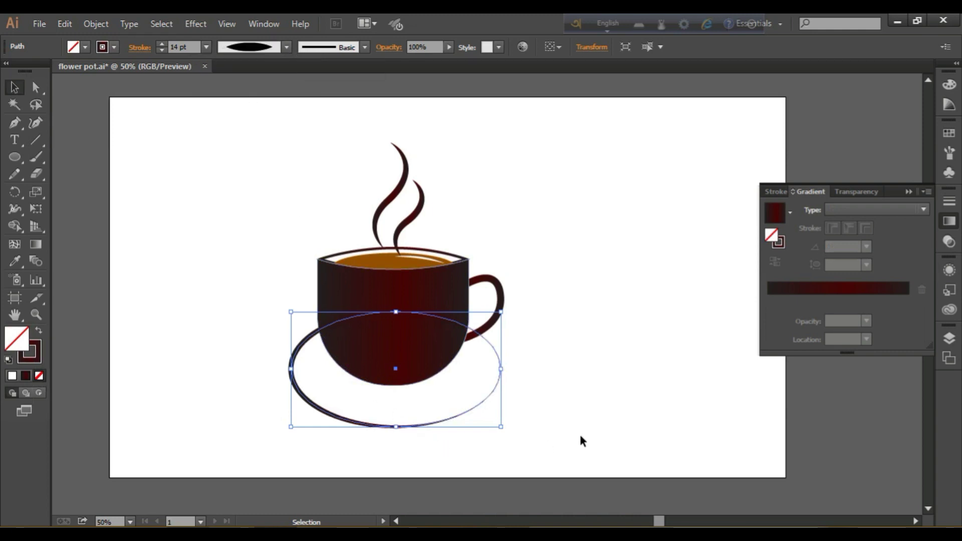
pyautogui.click(595, 429)
pyautogui.moveTo(374, 427); pyautogui.dragTo(369, 426)
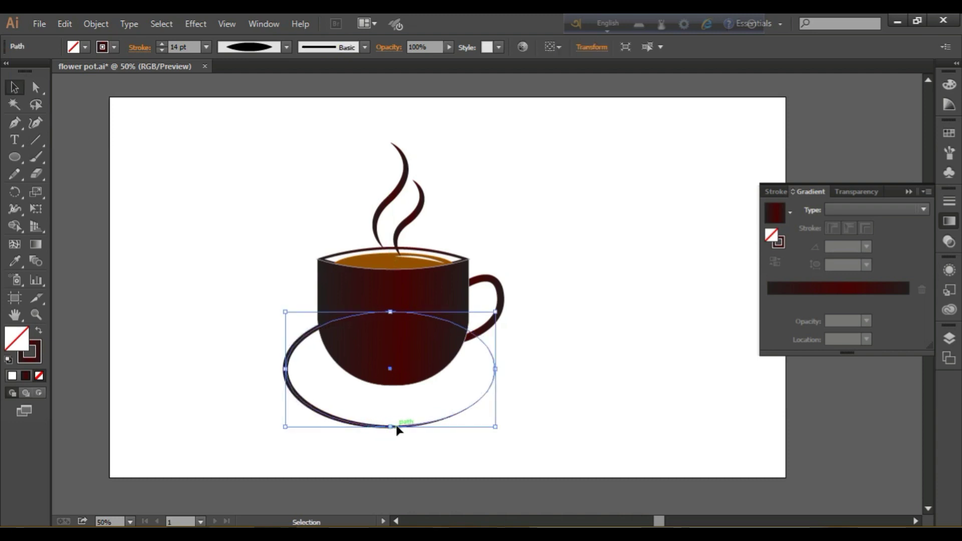
# - Paste a copy of the saucer ellipse in front, shrink it about its centre into an inner ring, and nudge it up
pyautogui.hotkey('ctrl', 'c')
pyautogui.hotkey('ctrl', 'f')
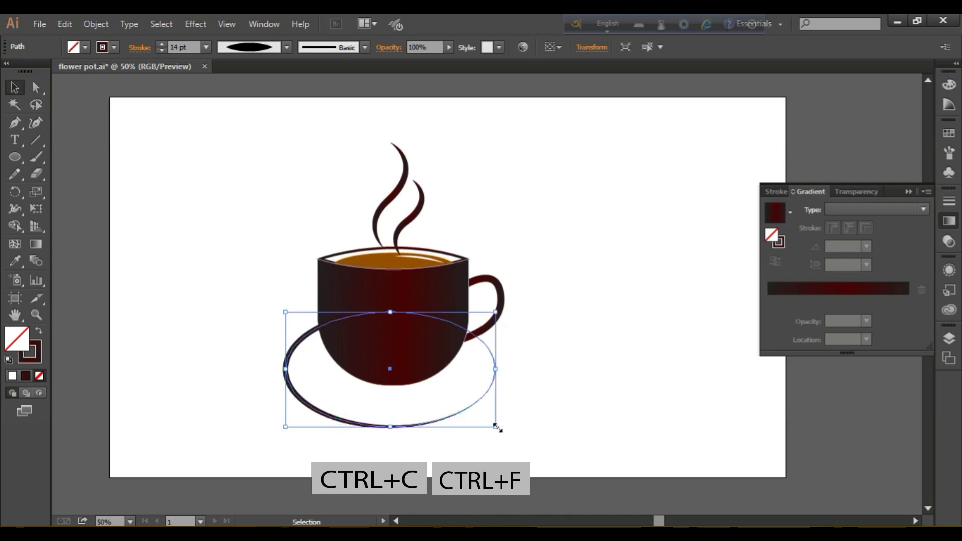
pyautogui.moveTo(496, 426); pyautogui.dragTo(477, 404)
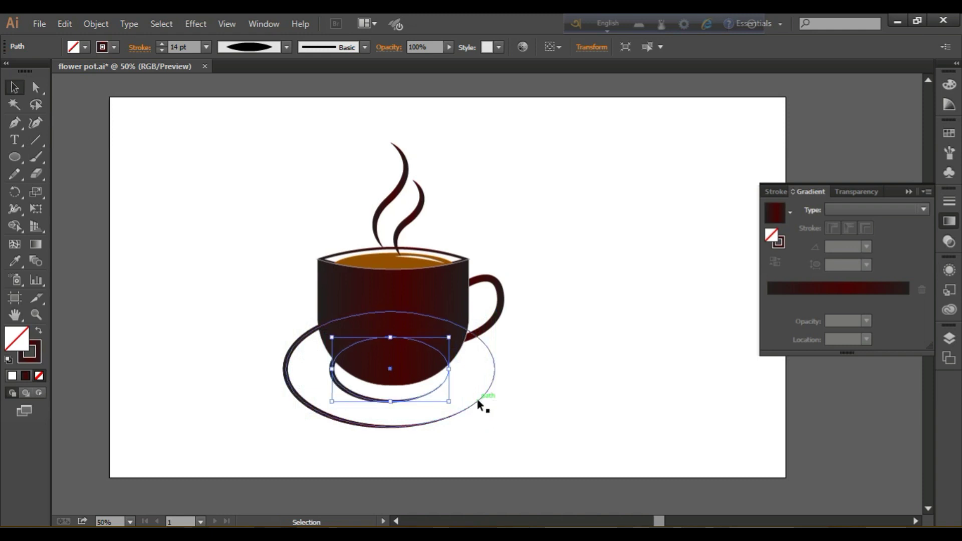
pyautogui.click(615, 415)
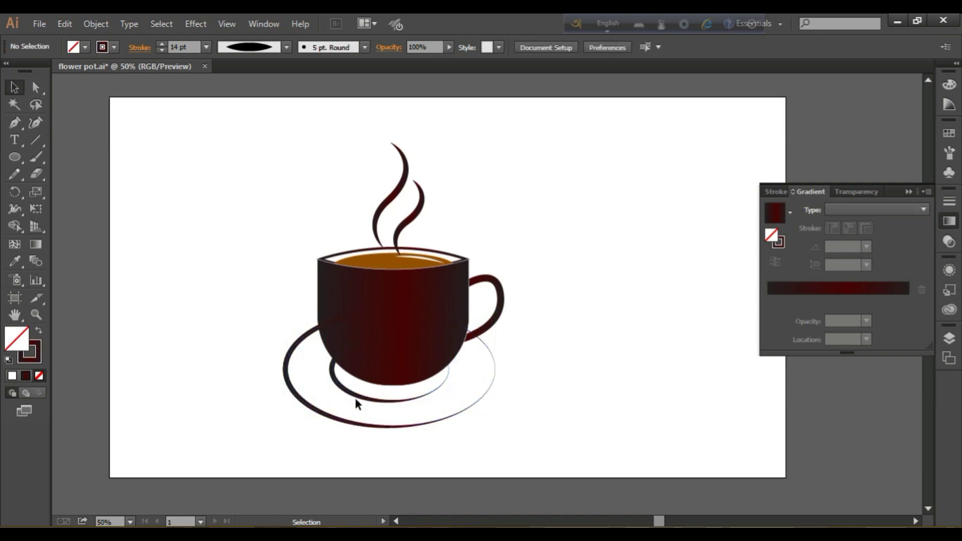
pyautogui.moveTo(365, 402); pyautogui.dragTo(364, 397)
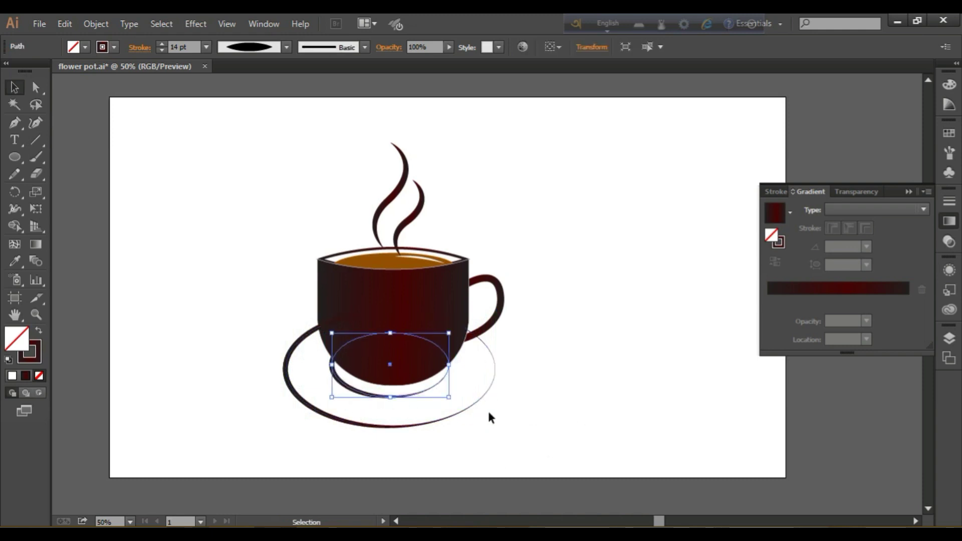
pyautogui.click(628, 387)
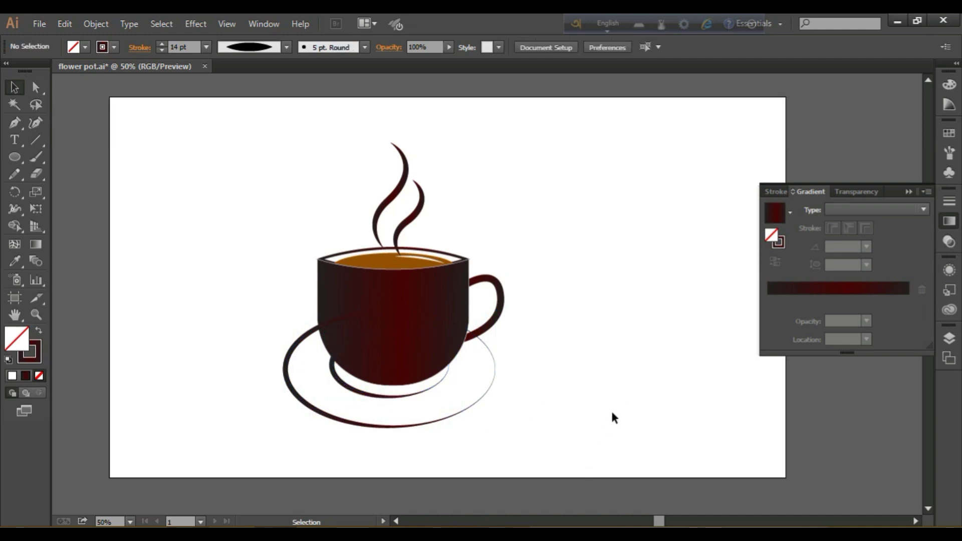
# - Group the cup, steam and saucer, and move the group right and slightly up towards the artboard's centre
pyautogui.moveTo(521, 441); pyautogui.dragTo(239, 138)
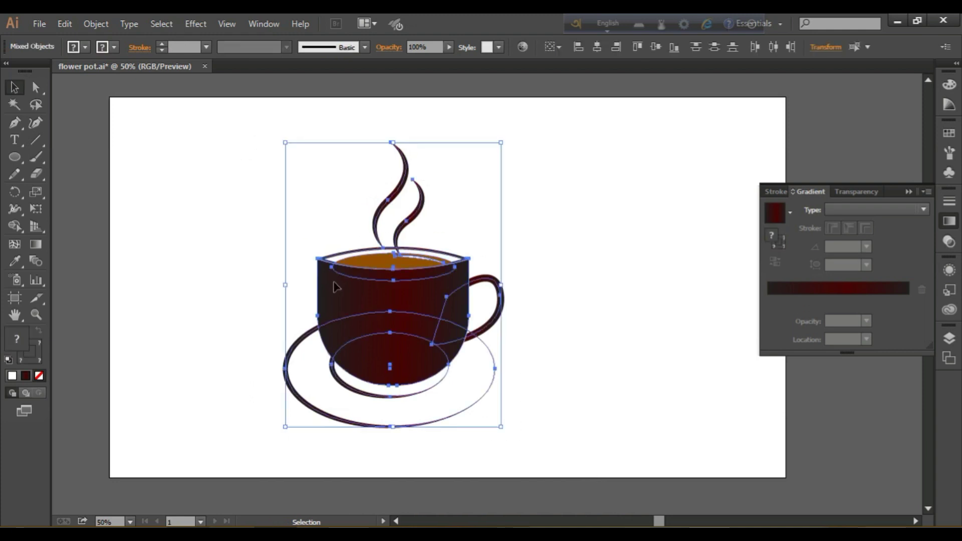
pyautogui.rightClick(355, 303)
pyautogui.click(390, 364)
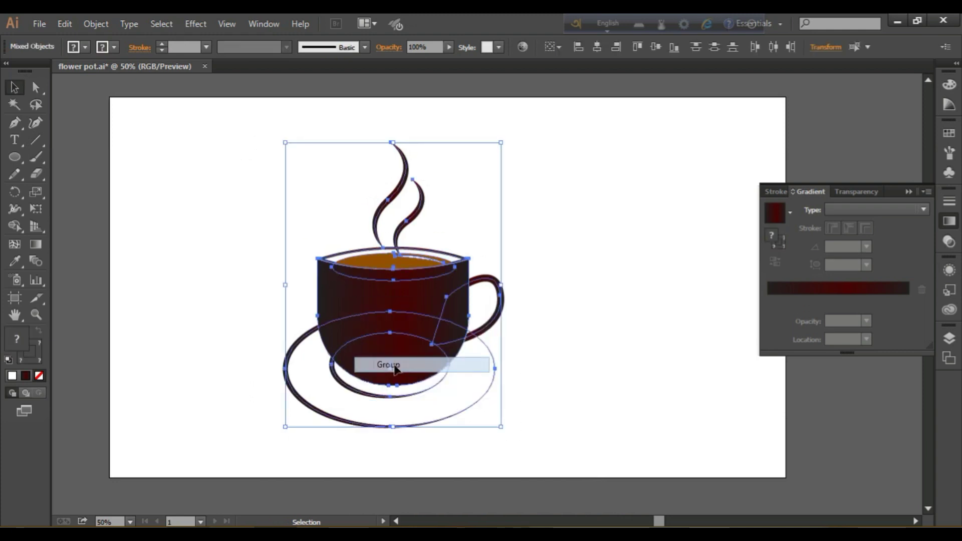
pyautogui.click(626, 358)
pyautogui.moveTo(441, 326); pyautogui.dragTo(476, 317)
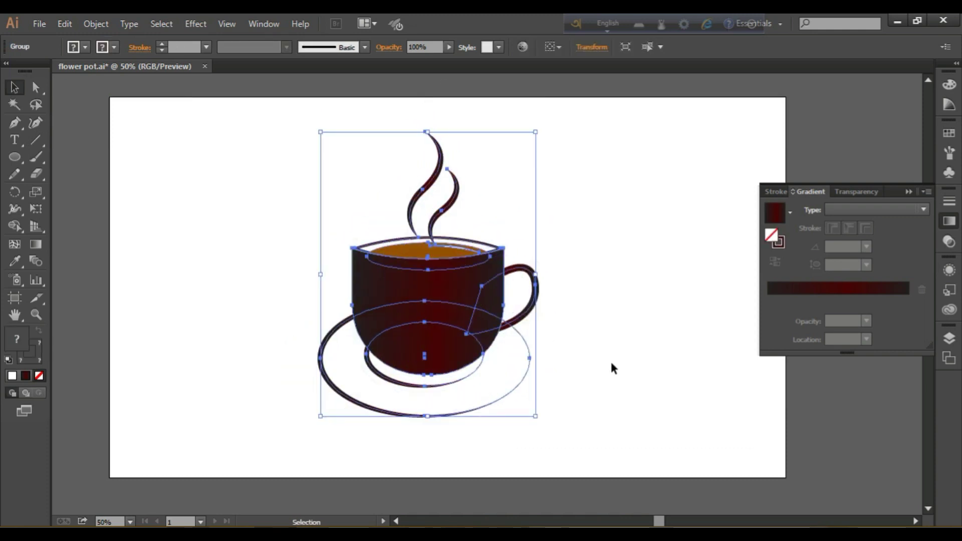
pyautogui.click(631, 372)
# - Isolate the group and enlarge the outer and inner saucer rings together about their shared centre
pyautogui.doubleClick(444, 409)
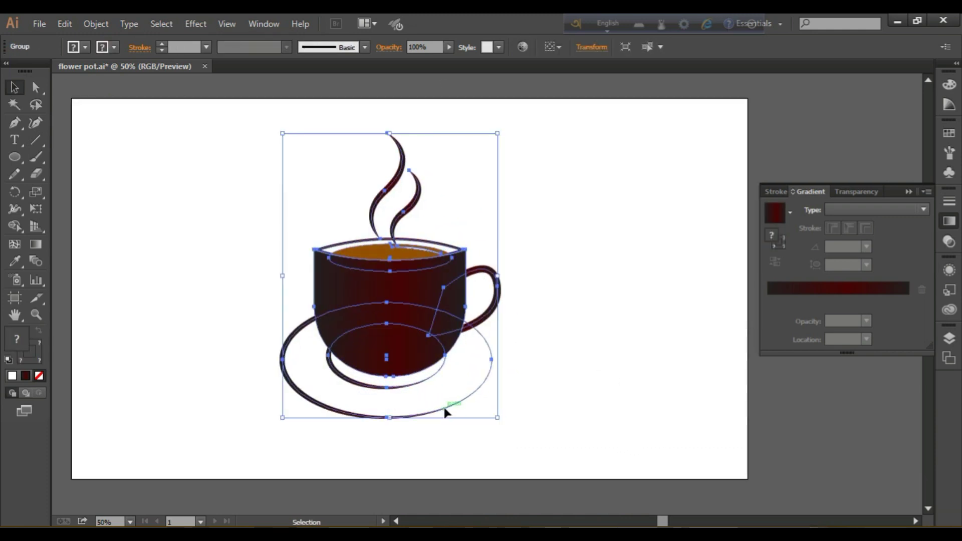
pyautogui.click(444, 409)
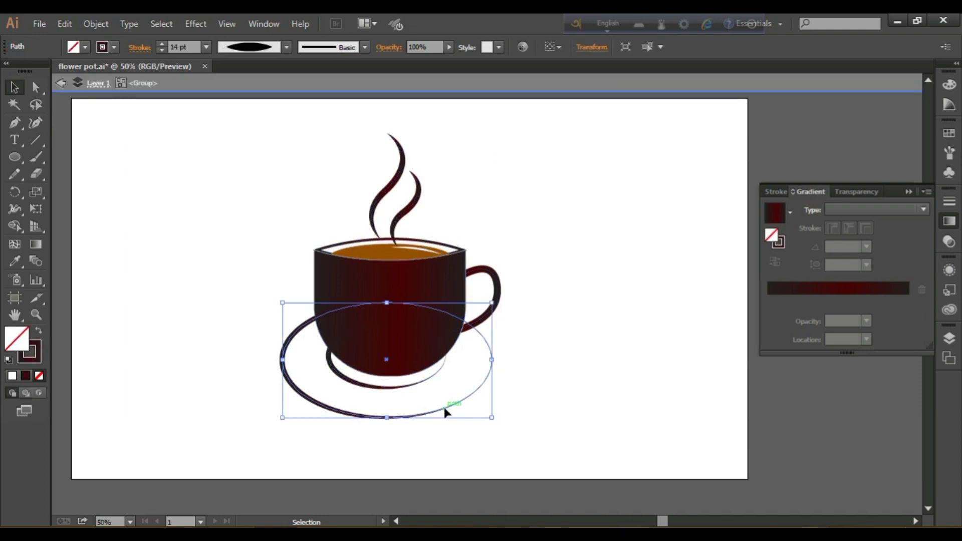
pyautogui.click(434, 376)
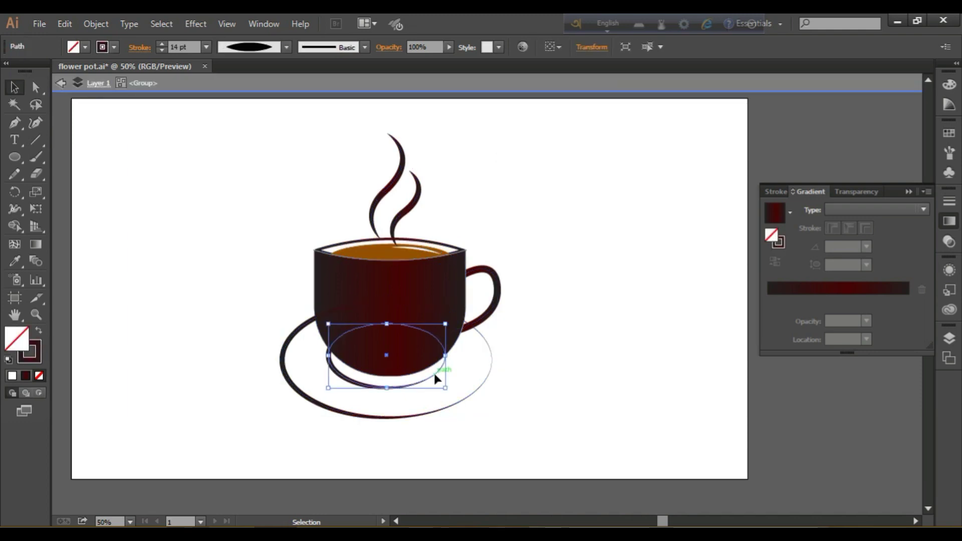
pyautogui.keyDown('shift'); pyautogui.click(454, 402); pyautogui.keyUp('shift')
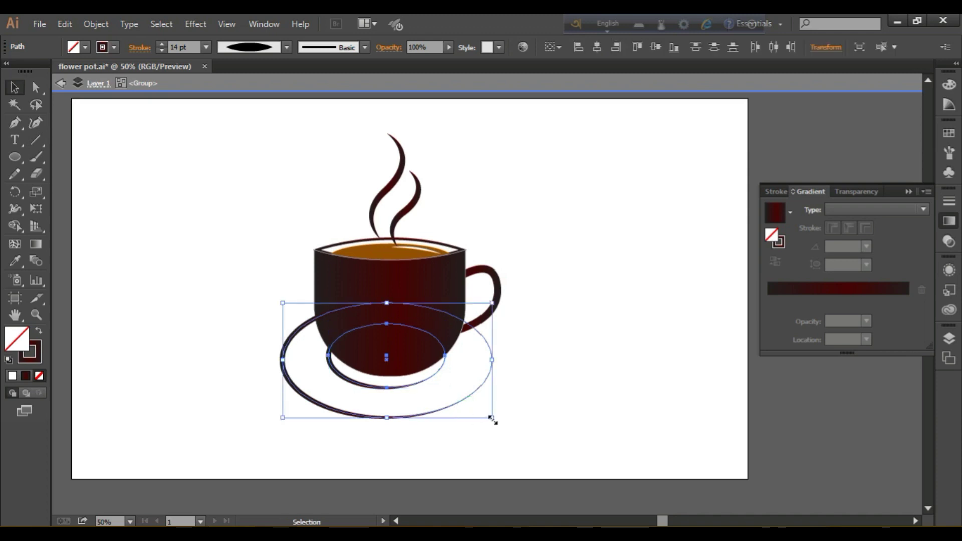
pyautogui.moveTo(491, 419); pyautogui.dragTo(501, 429)
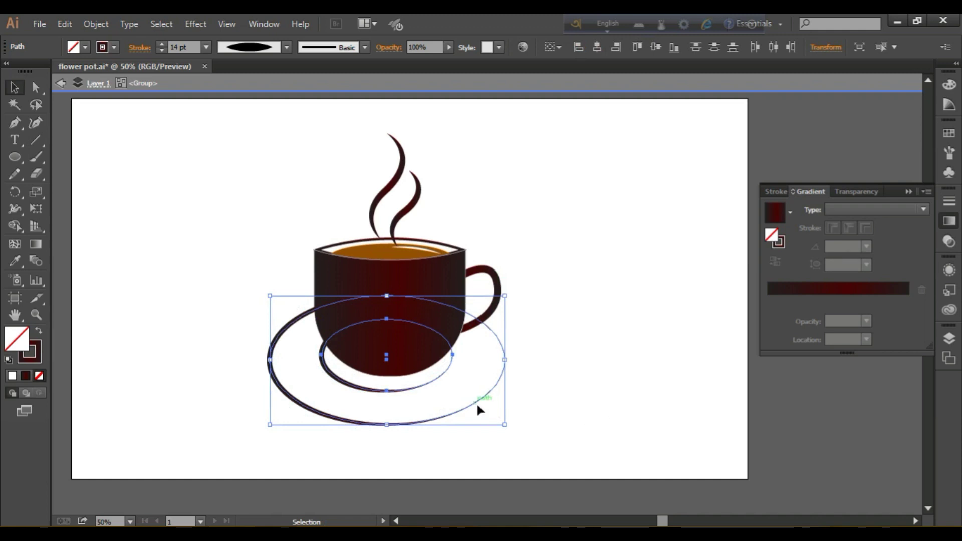
# - Nudge both saucer rings slightly right and up to position them under the cup
pyautogui.moveTo(478, 403); pyautogui.dragTo(480, 401)
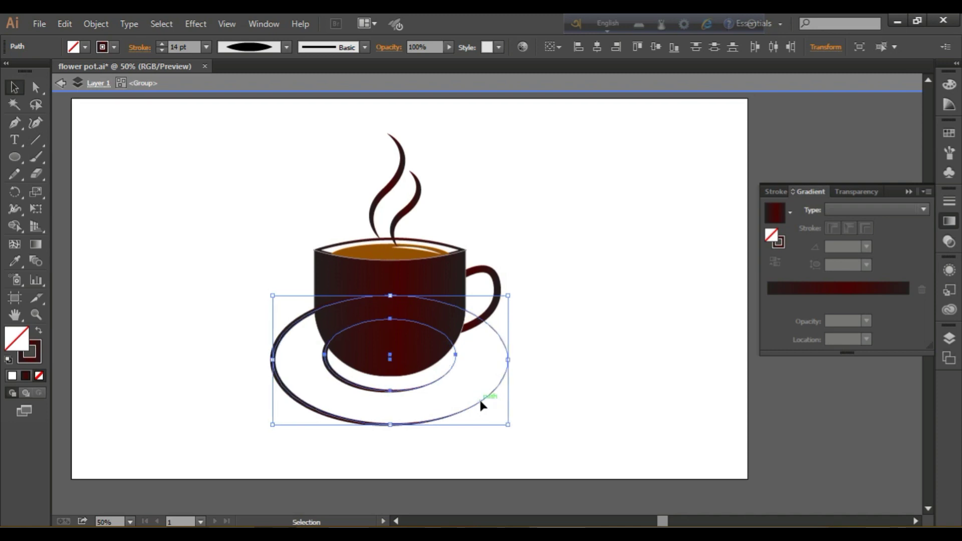
pyautogui.moveTo(480, 401); pyautogui.dragTo(480, 396)
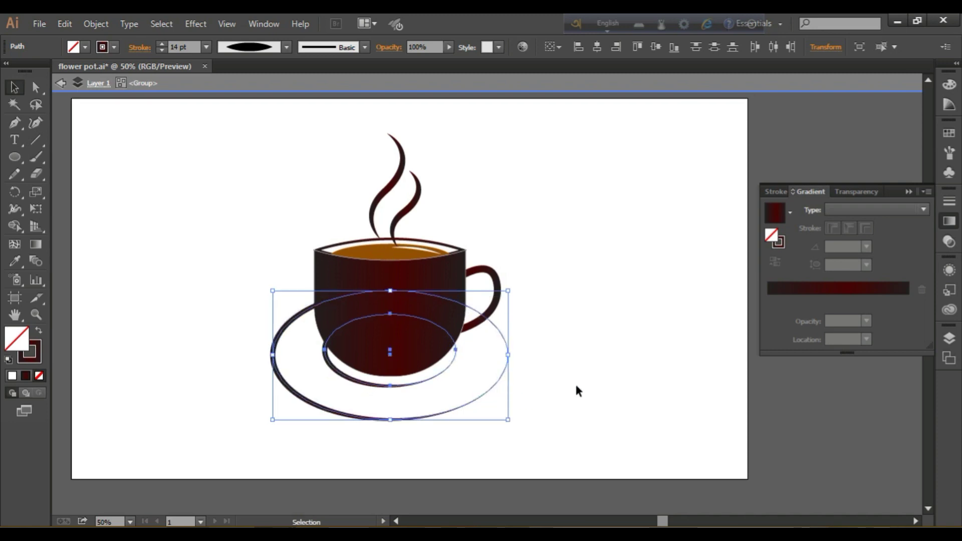
pyautogui.click(636, 384)
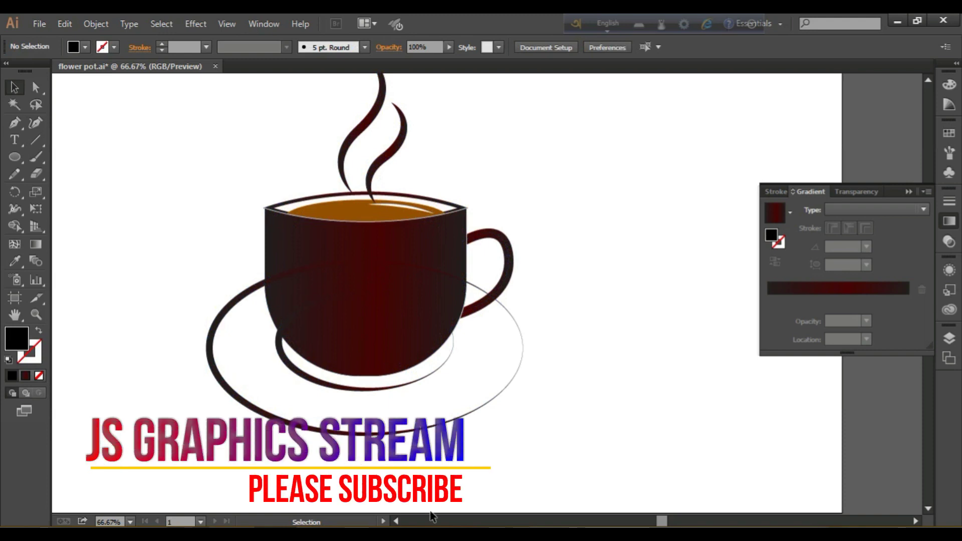
# - Move the cup, steam and saucer group slightly up to leave room beneath it on the artboard
pyautogui.hotkey('ctrl', '-')
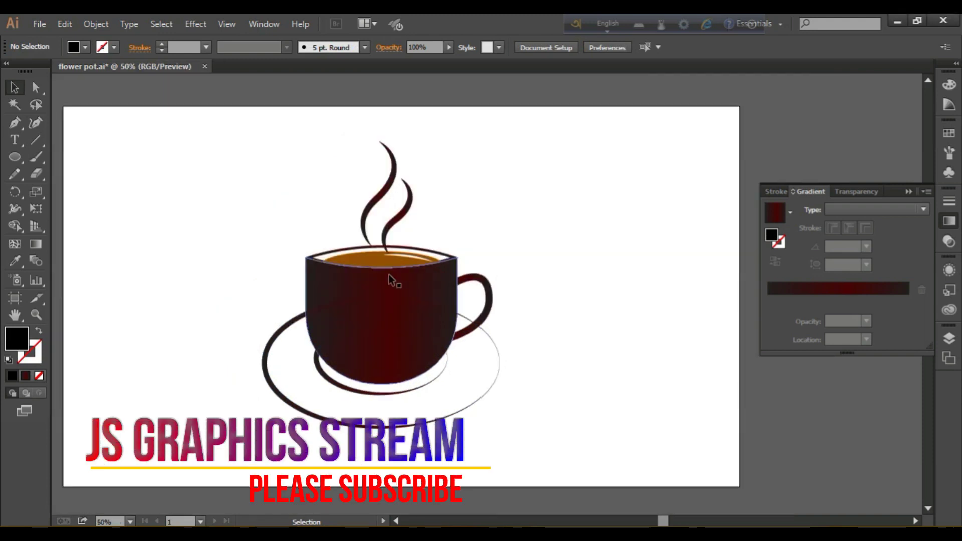
pyautogui.moveTo(399, 306); pyautogui.dragTo(398, 281)
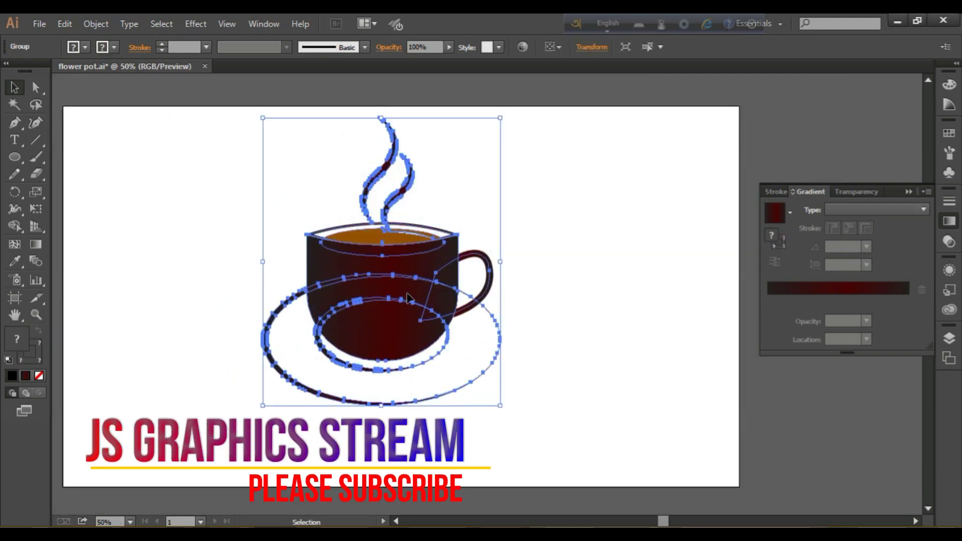
pyautogui.click(646, 343)
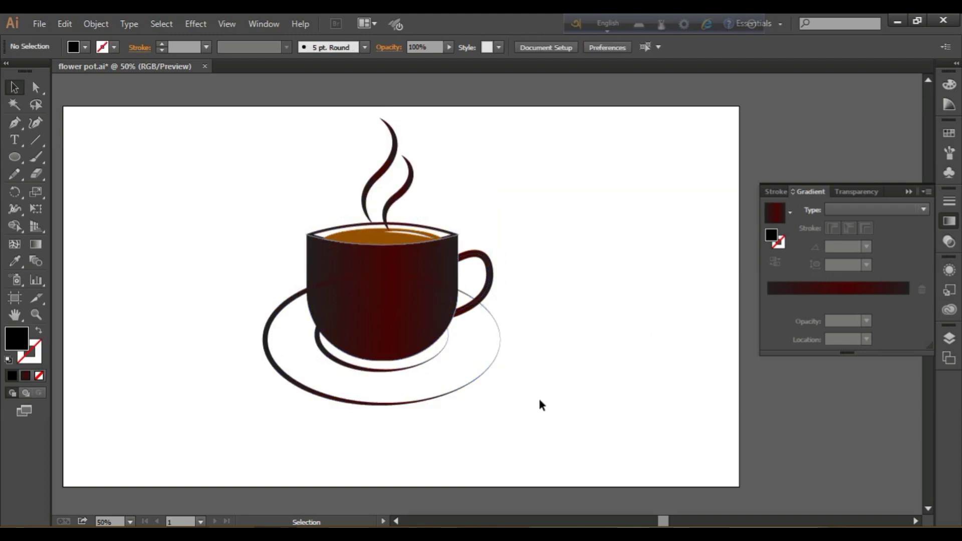
# - Add the text "Coffe Shop" in Alex Brush Regular below the saucer and enlarge it to about 244 pt
pyautogui.click(14, 140)
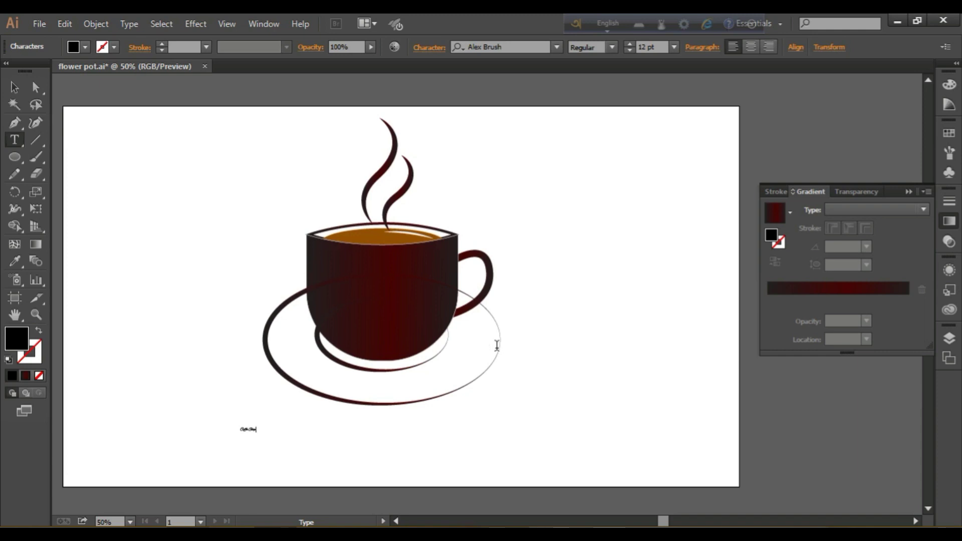
pyautogui.click(14, 87)
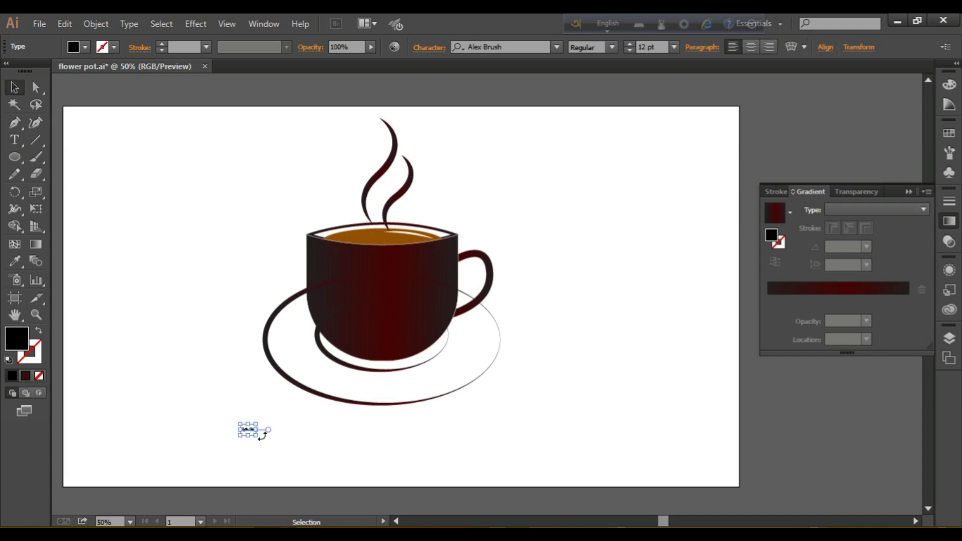
pyautogui.moveTo(257, 436); pyautogui.dragTo(512, 458)
pyautogui.moveTo(286, 447); pyautogui.dragTo(575, 486)
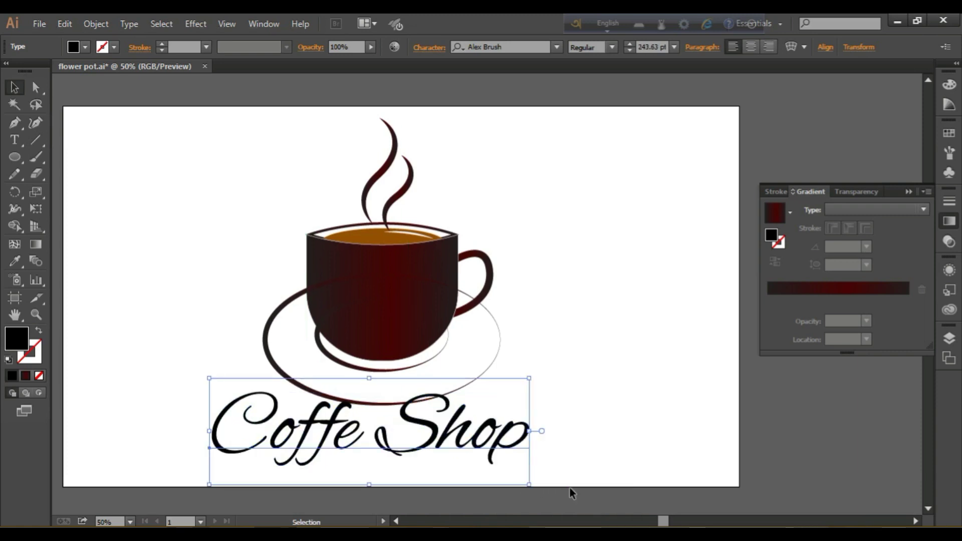
pyautogui.click(574, 380)
# - Move the cup group up clear of the lettering and scale it down proportionally, keeping its upper-left corner fixed
pyautogui.scroll(-1, 574, 380)
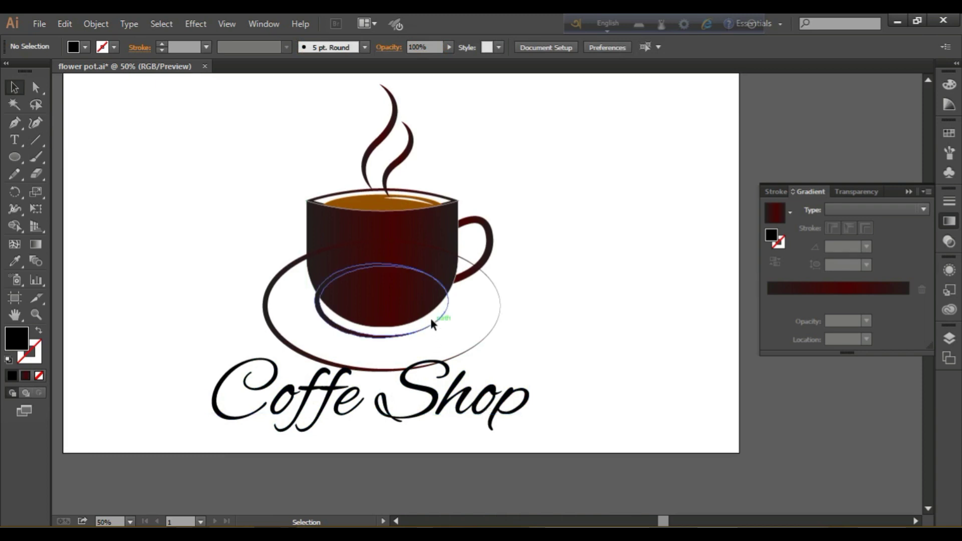
pyautogui.moveTo(402, 280); pyautogui.dragTo(400, 262)
pyautogui.click(572, 308)
pyautogui.scroll(1, 572, 308)
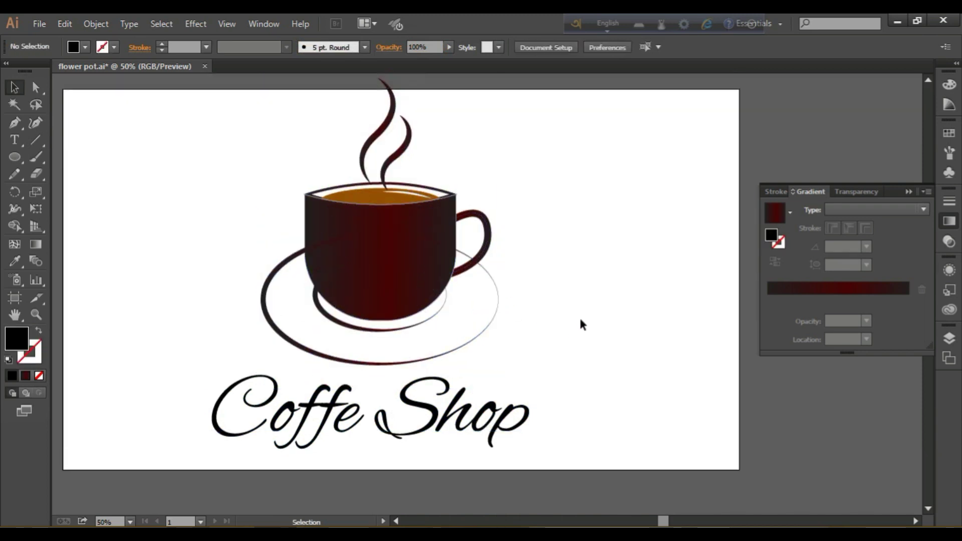
pyautogui.scroll(1, 577, 323)
pyautogui.click(403, 271)
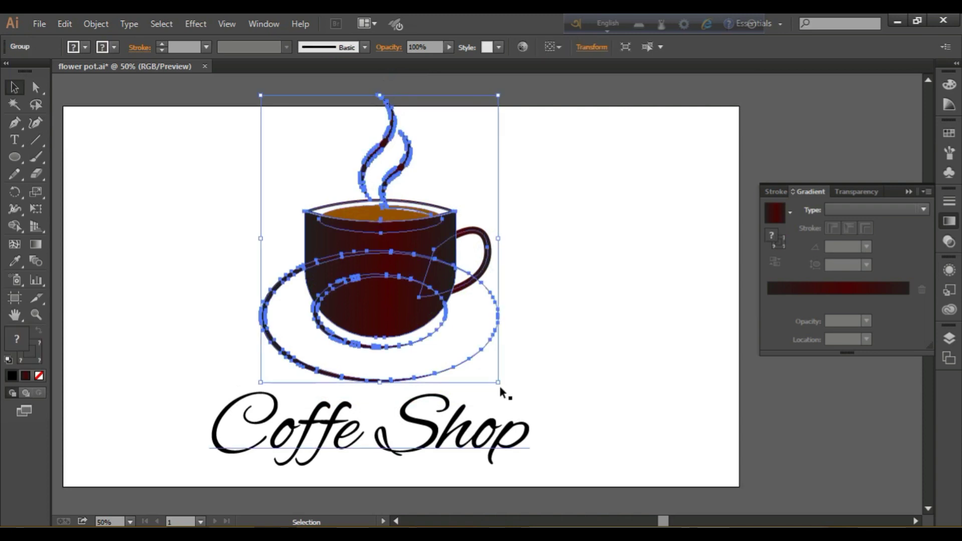
pyautogui.moveTo(498, 382); pyautogui.dragTo(480, 340)
pyautogui.click(578, 386)
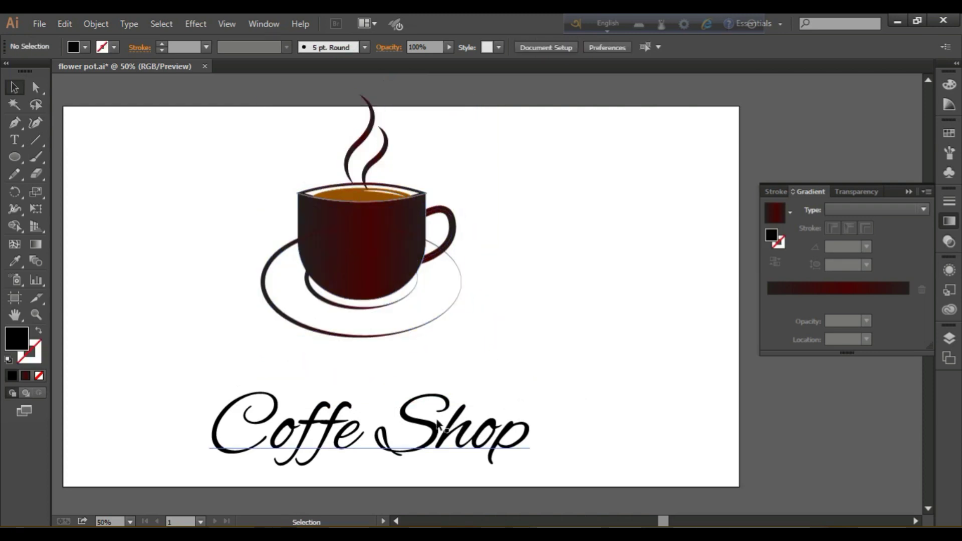
# - Move the "Coffe Shop" text up close under the saucer and reduce it proportionally to about 213 pt
pyautogui.moveTo(421, 426); pyautogui.dragTo(421, 371)
pyautogui.click(592, 425)
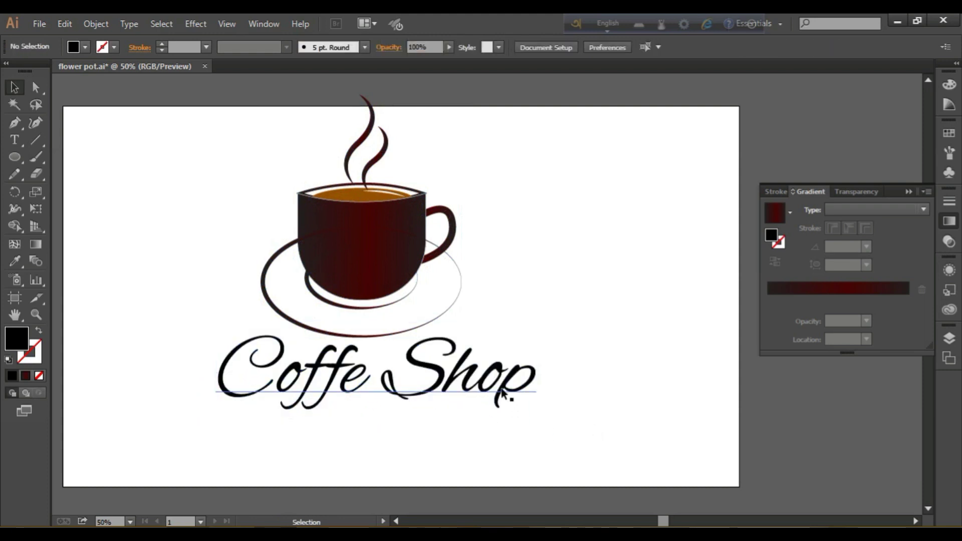
pyautogui.click(503, 391)
pyautogui.moveTo(535, 429); pyautogui.dragTo(522, 419)
pyautogui.click(572, 426)
# - Align the "Coffe Shop" text and the cup group on their horizontal centres
pyautogui.click(461, 377)
pyautogui.keyDown('shift'); pyautogui.click(390, 270); pyautogui.keyUp('shift')
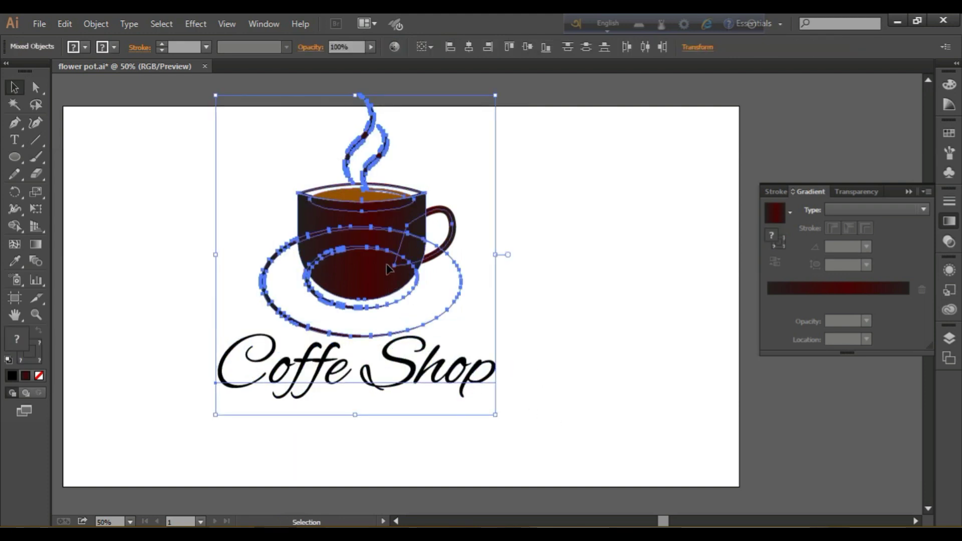
pyautogui.click(471, 48)
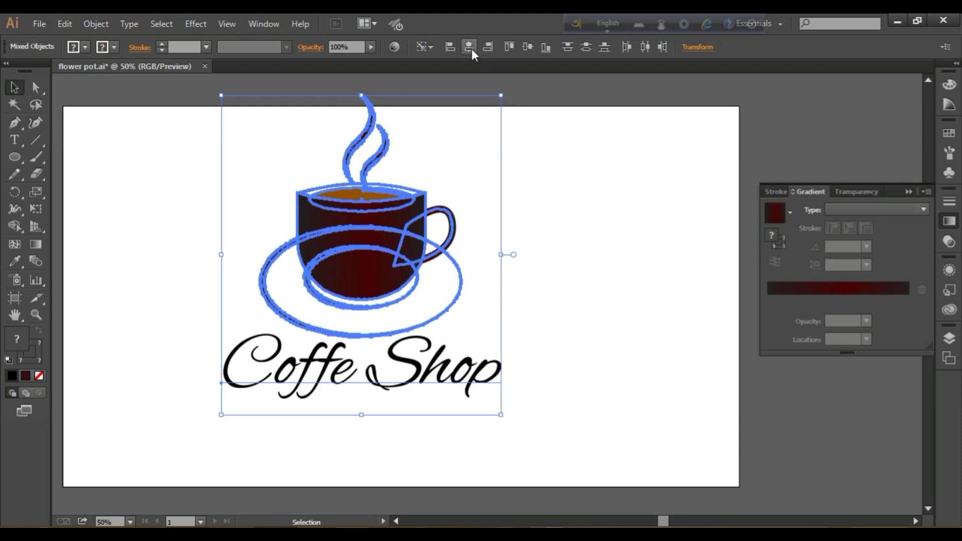
pyautogui.click(608, 378)
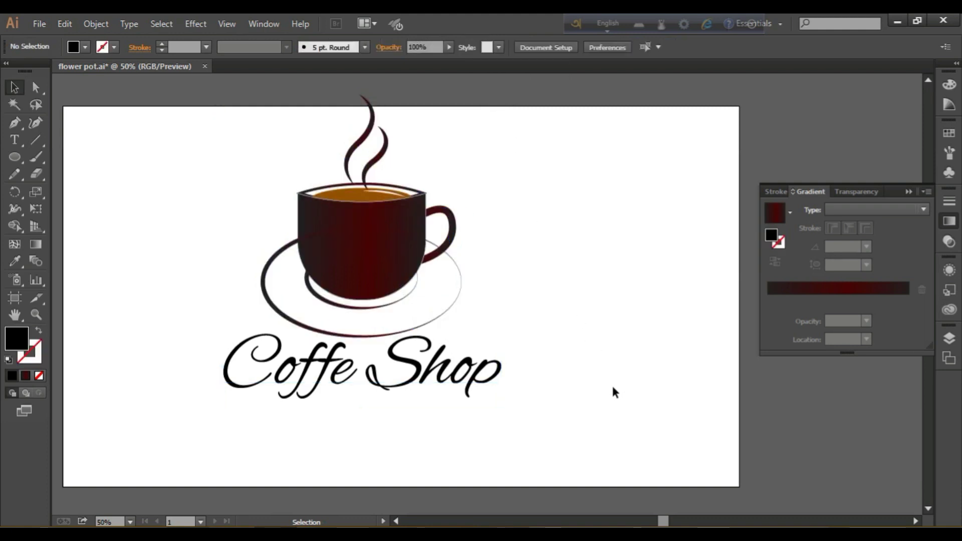
# - Nudge the "Coffe Shop" text slightly down to open a small gap below the saucer
pyautogui.click(359, 337)
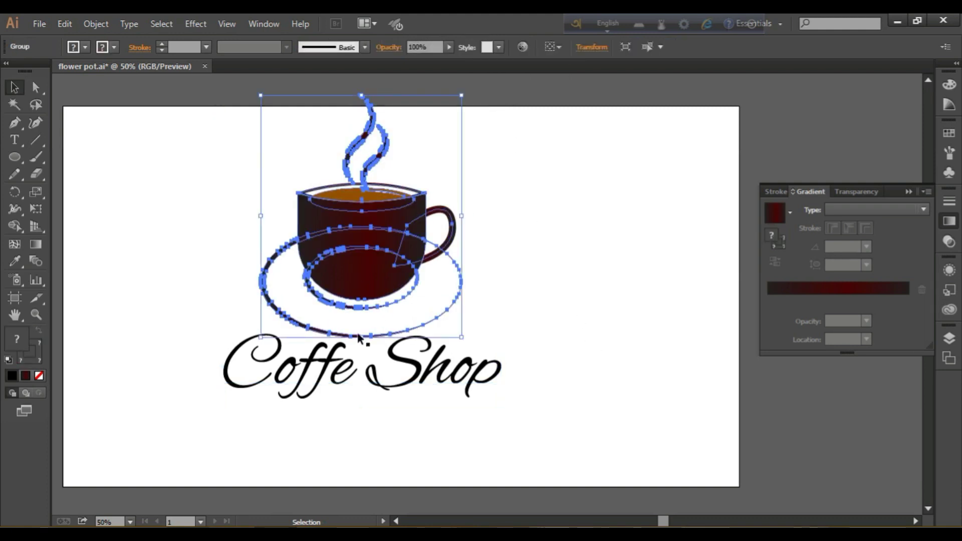
pyautogui.click(344, 369)
pyautogui.press('Down')
pyautogui.press('Down')
pyautogui.press('Down')
pyautogui.press('Down')
pyautogui.press('Down')
pyautogui.press('Down')
pyautogui.press('Down')
pyautogui.press('Down')
pyautogui.press('Down')
pyautogui.press('Down')
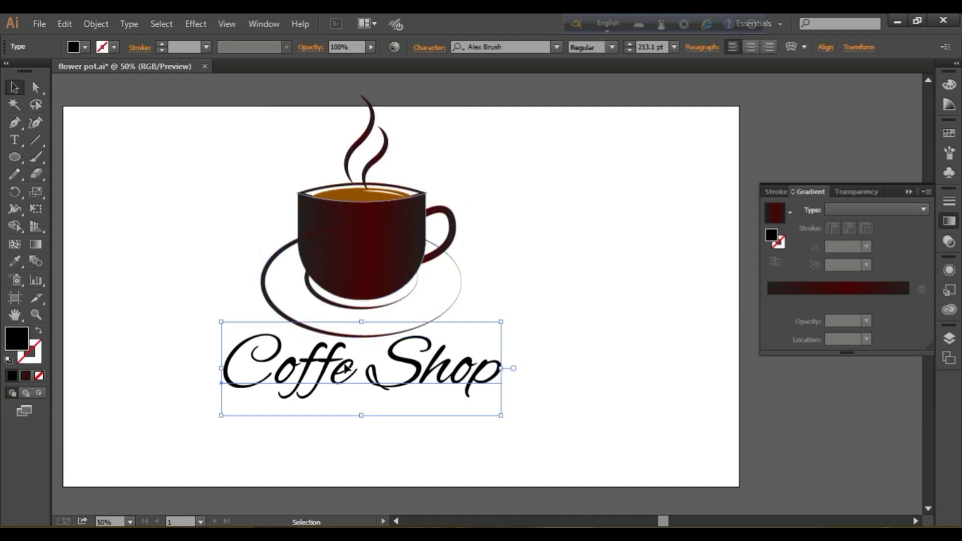
pyautogui.press('Down')
pyautogui.press('Down')
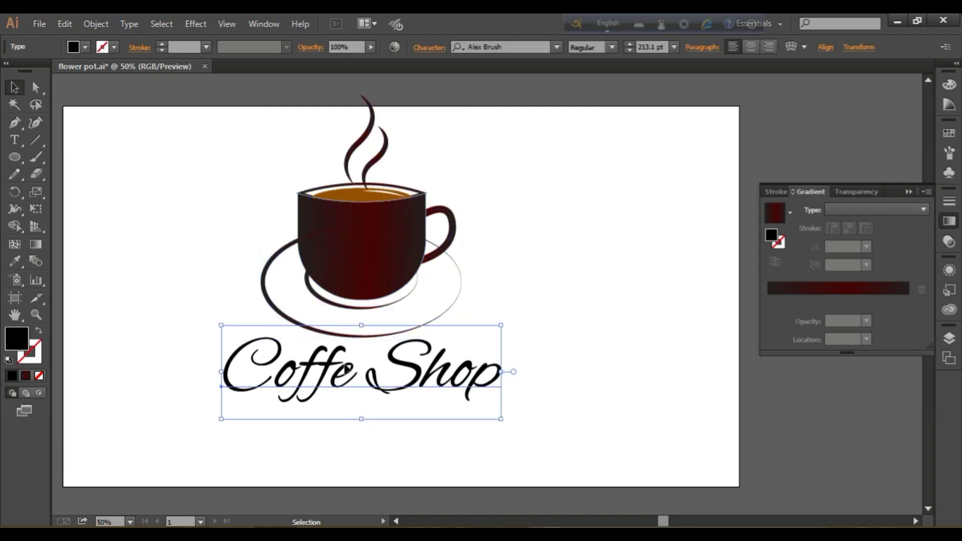
pyautogui.click(382, 253)
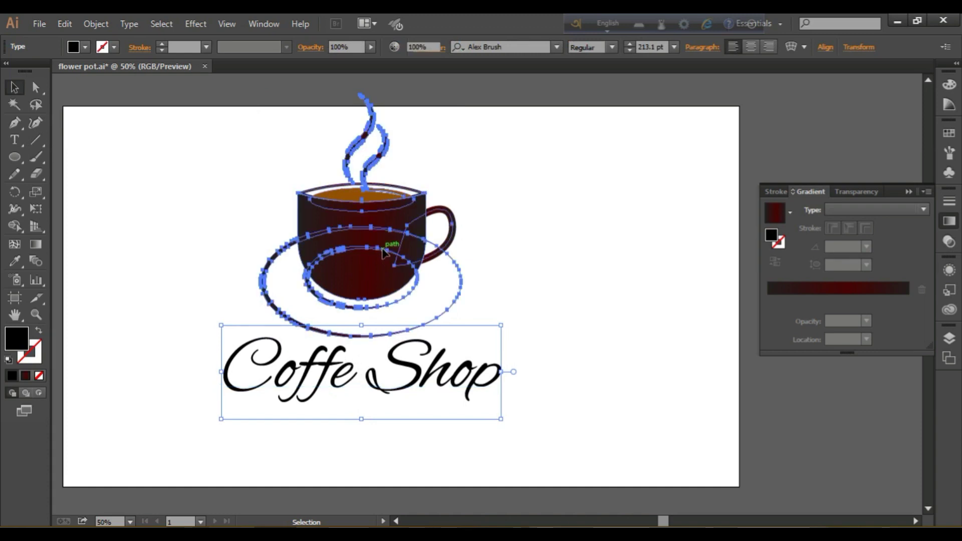
pyautogui.click(409, 360)
pyautogui.click(398, 277)
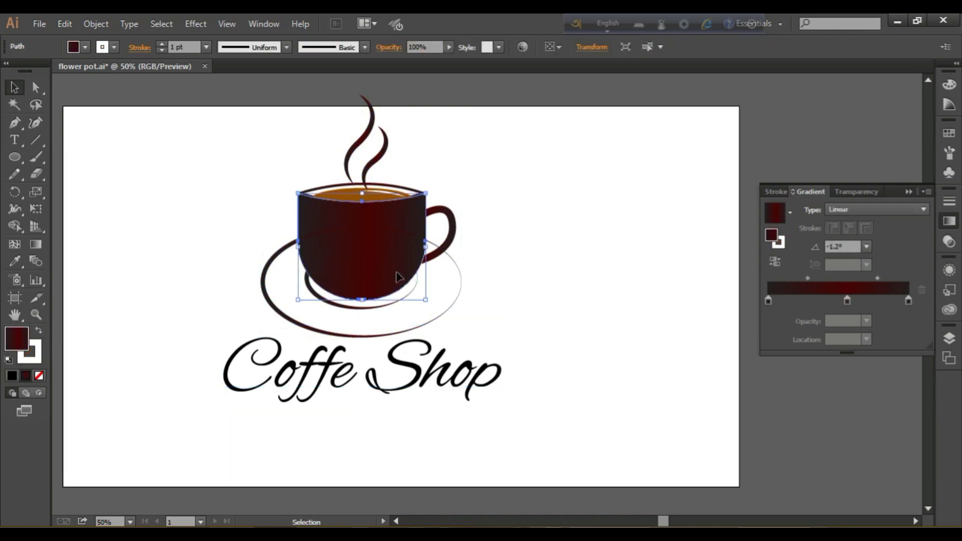
pyautogui.click(588, 315)
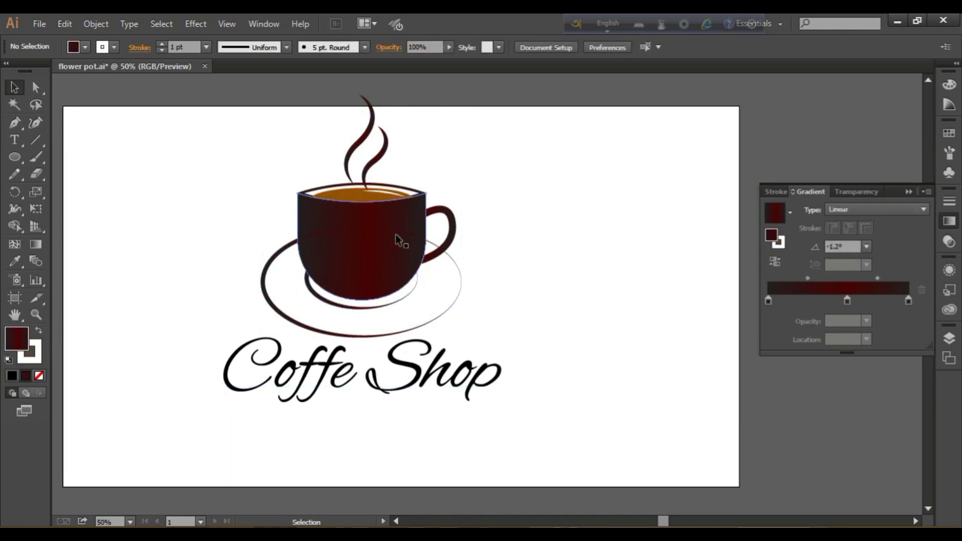
# - Group the cup artwork and the "Coffe Shop" text into one logo
pyautogui.click(390, 230)
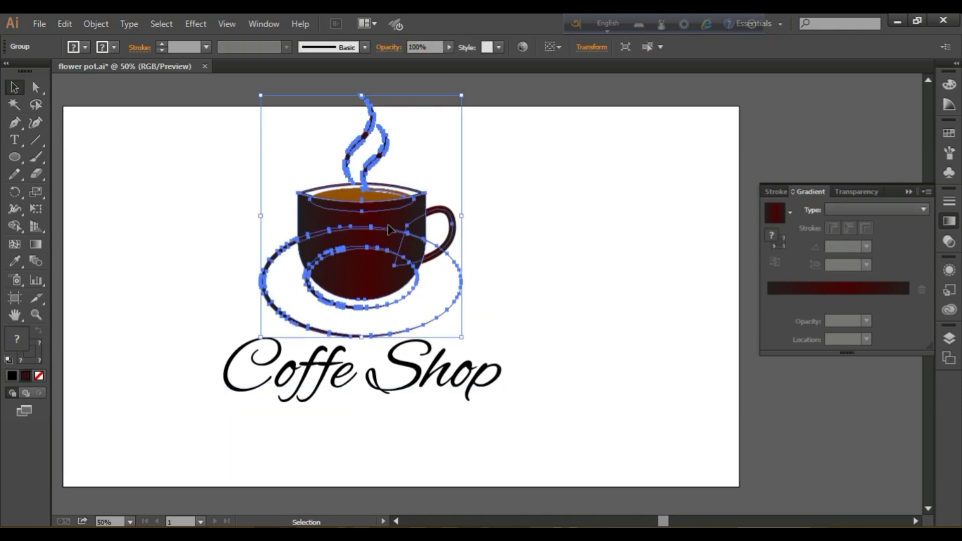
pyautogui.keyDown('shift'); pyautogui.click(408, 364); pyautogui.keyUp('shift')
pyautogui.rightClick(407, 364)
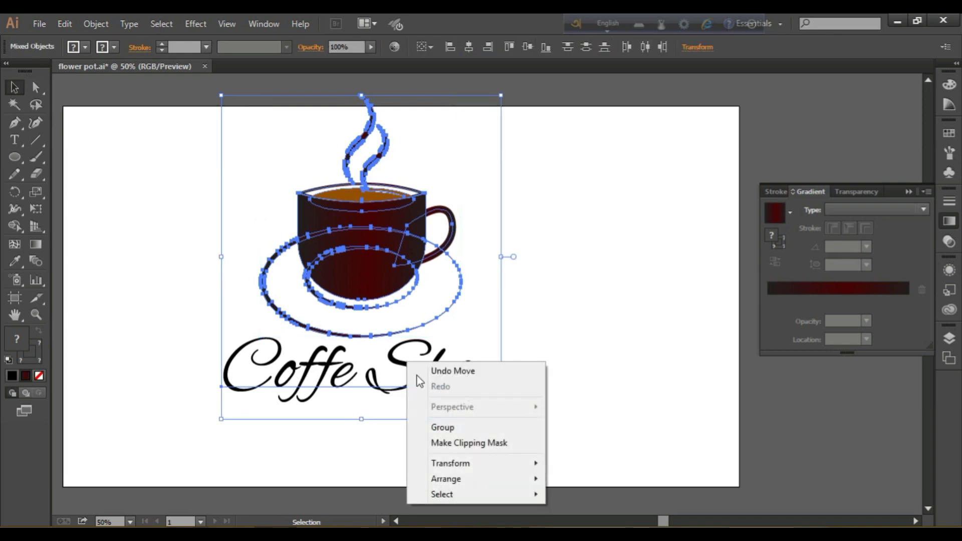
pyautogui.click(446, 428)
pyautogui.click(557, 376)
# - Move the grouped logo down and slightly right so it sits vertically centred on the artboard
pyautogui.moveTo(383, 241); pyautogui.dragTo(391, 269)
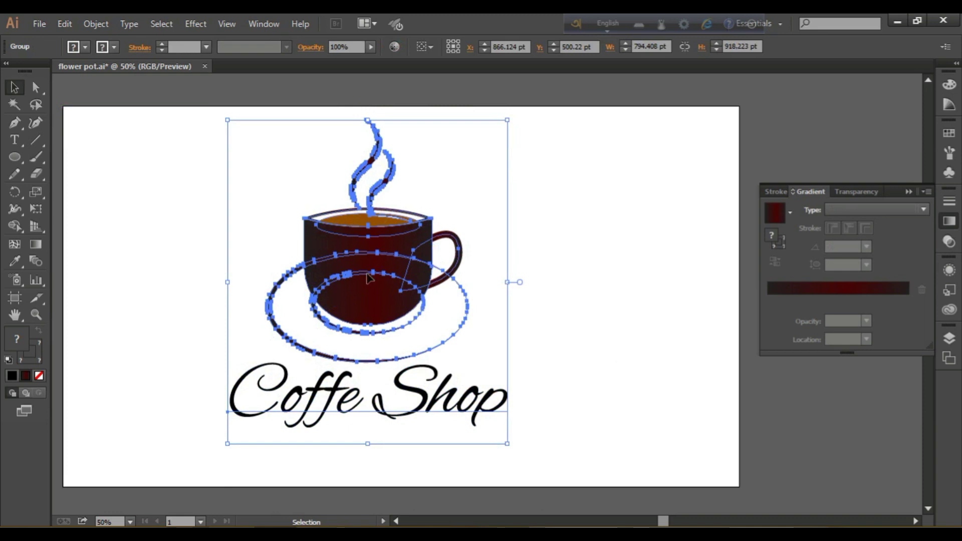
pyautogui.moveTo(390, 298); pyautogui.dragTo(392, 304)
pyautogui.click(634, 382)
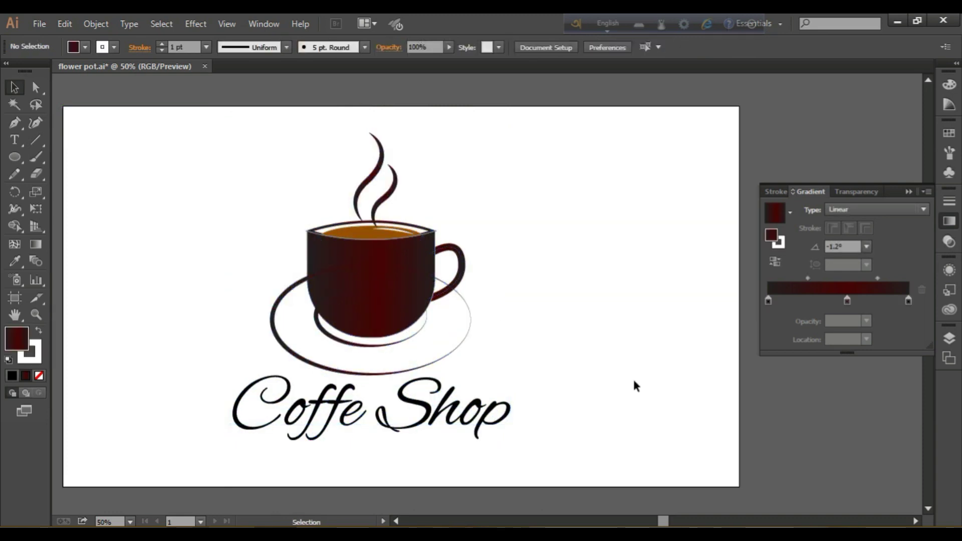
pyautogui.moveTo(593, 378)
pyautogui.mouseDown()
pyautogui.moveTo(625, 368)
pyautogui.moveTo(606, 377)
pyautogui.mouseUp()
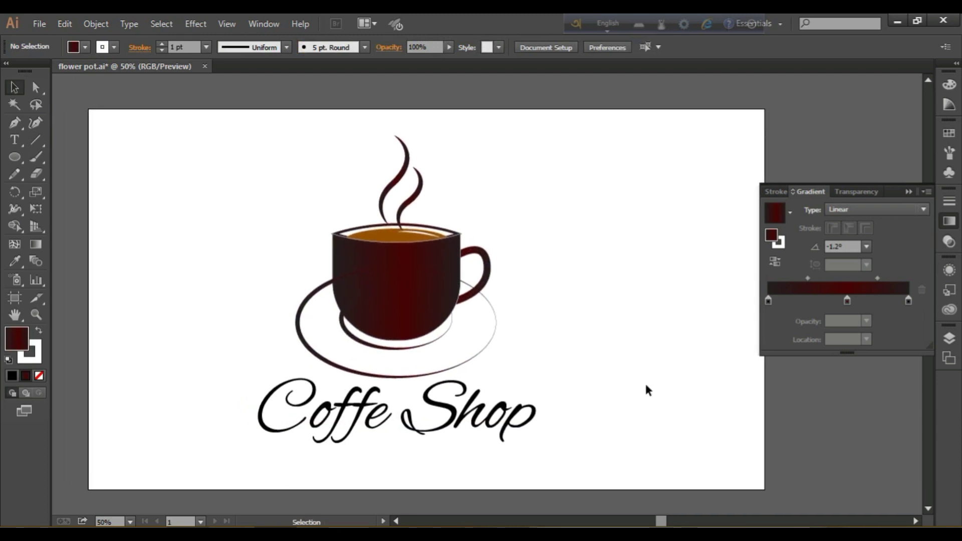